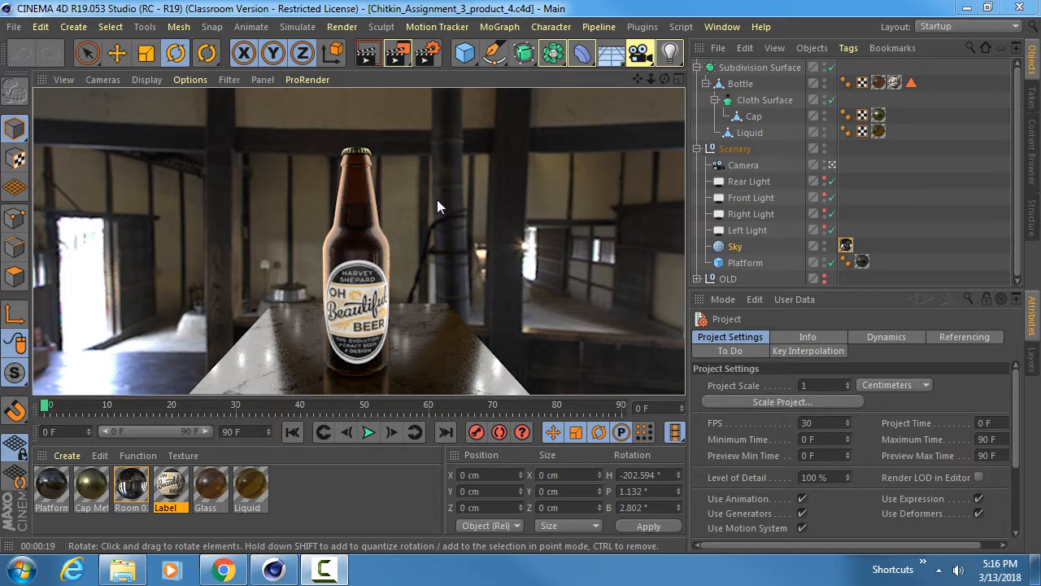
Step: Lock the render output's aspect ratio and double the width, giving an output size of 1440 x 2560 pixels
{"action": "left_click", "coordinate": [427, 53]}
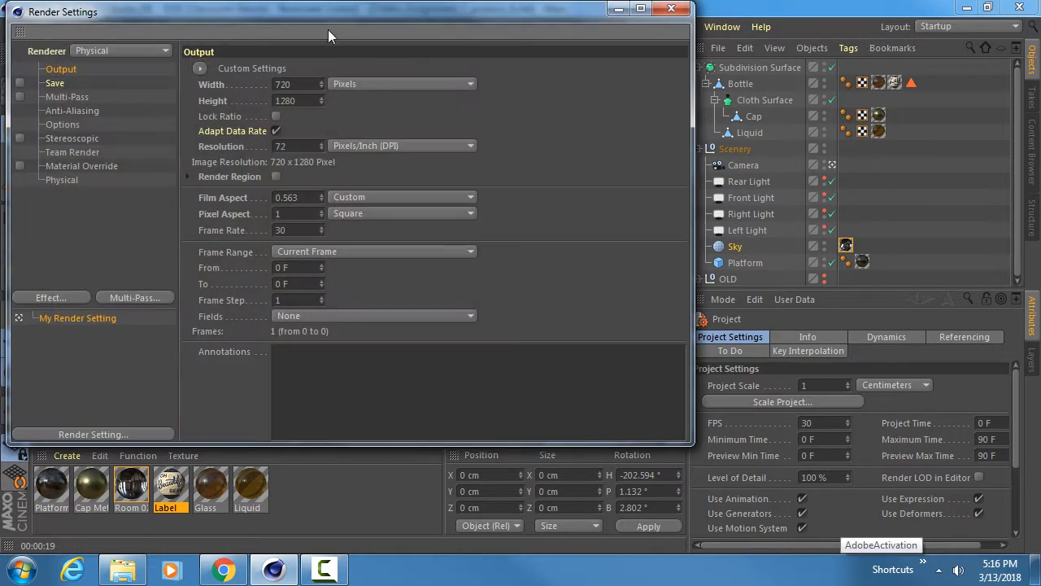
{"action": "left_click_drag", "start_coordinate": [332, 22], "coordinate": [588, 83]}
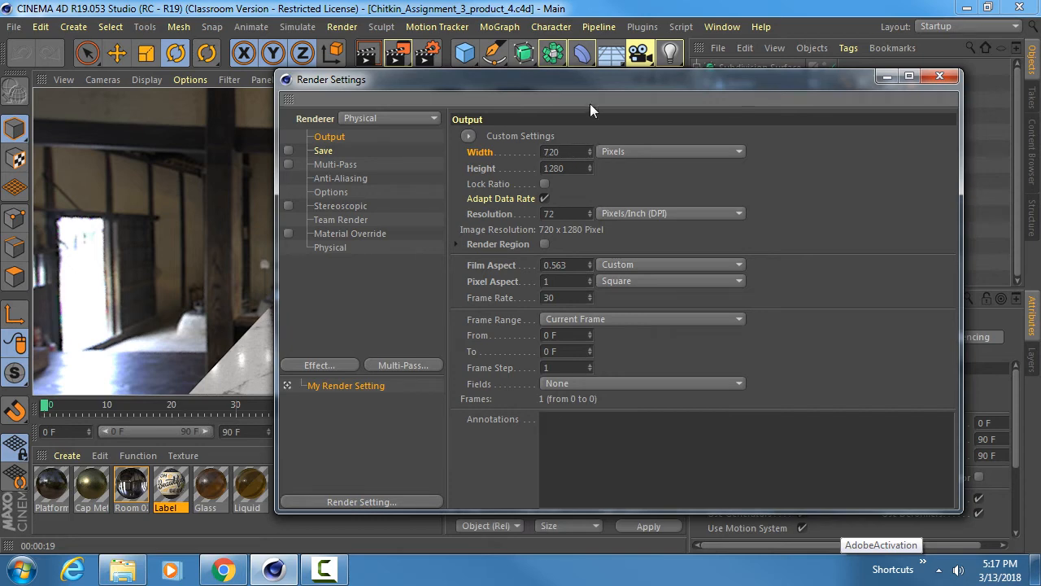
{"action": "left_click_drag", "start_coordinate": [581, 76], "coordinate": [595, 425]}
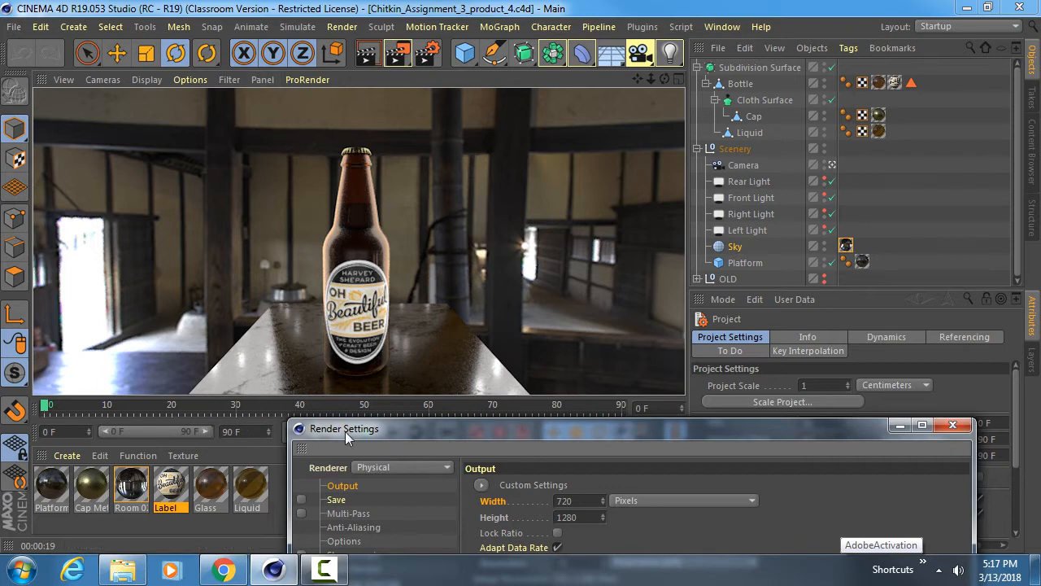
{"action": "left_click_drag", "start_coordinate": [403, 427], "coordinate": [405, 64]}
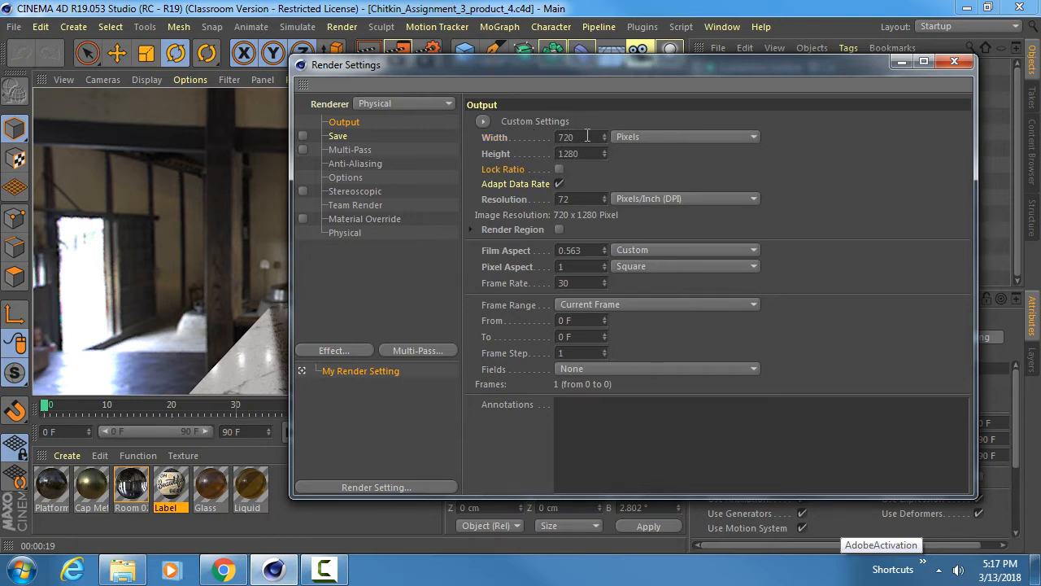
{"action": "left_click", "coordinate": [558, 170]}
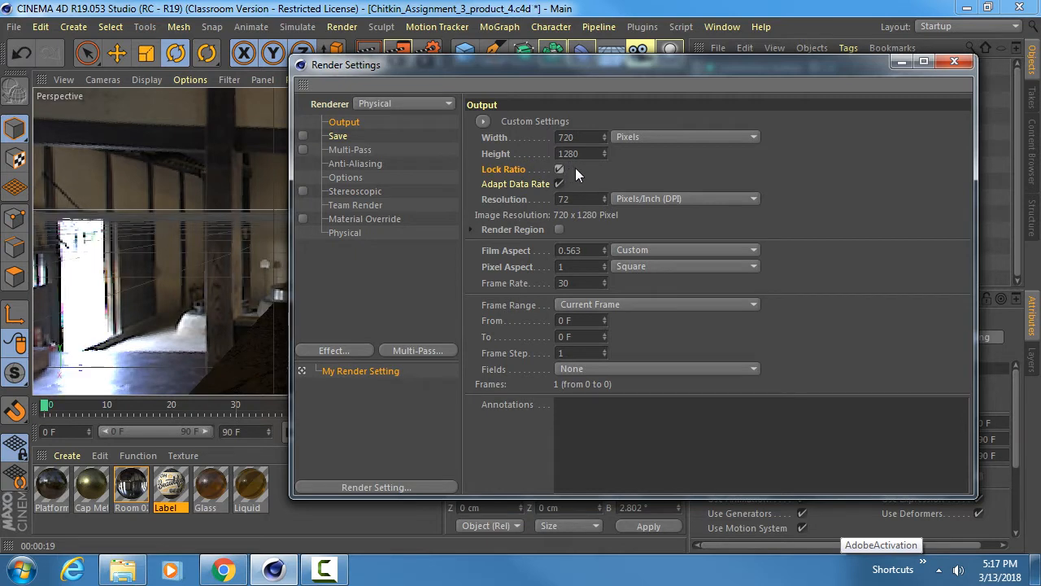
{"action": "left_click", "coordinate": [588, 138]}
{"action": "left_click", "coordinate": [588, 140]}
{"action": "type", "text": "*2"}
{"action": "key", "text": "Return"}
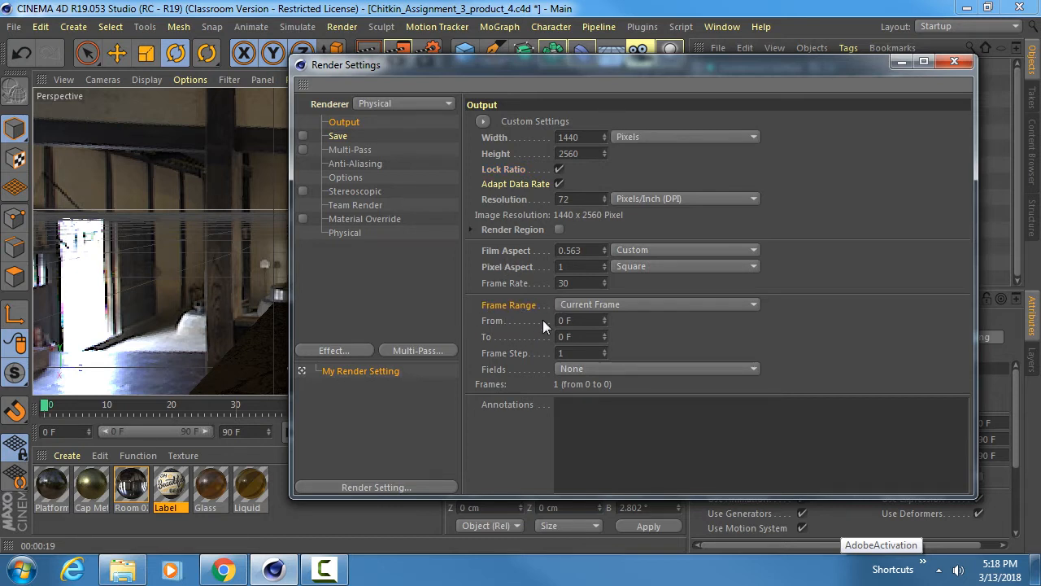
Step: Enable saving of the rendered image and create a folder named Render inside Assignment_3 for the output
{"action": "left_click", "coordinate": [341, 136]}
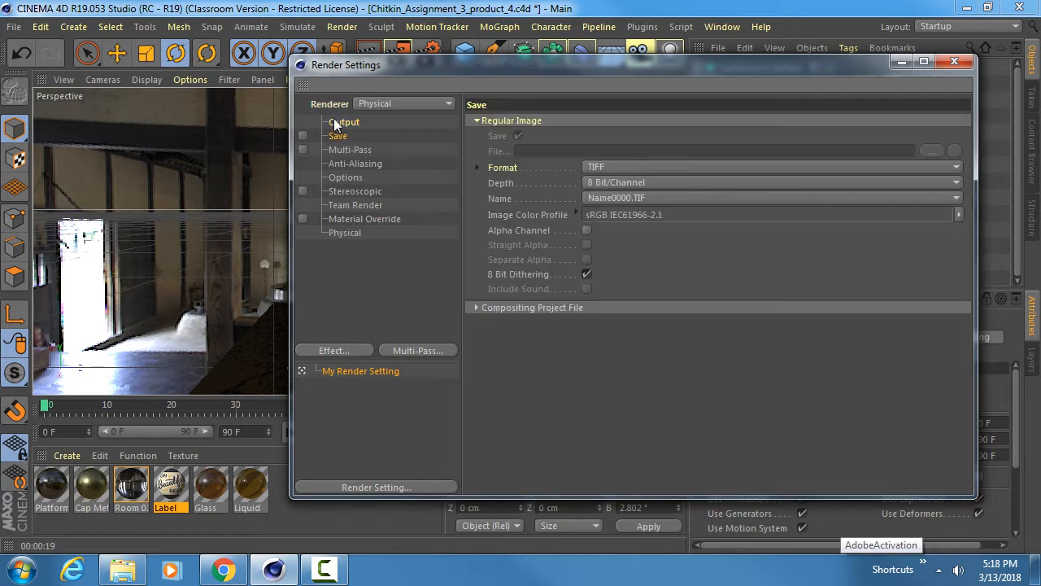
{"action": "left_click", "coordinate": [302, 135]}
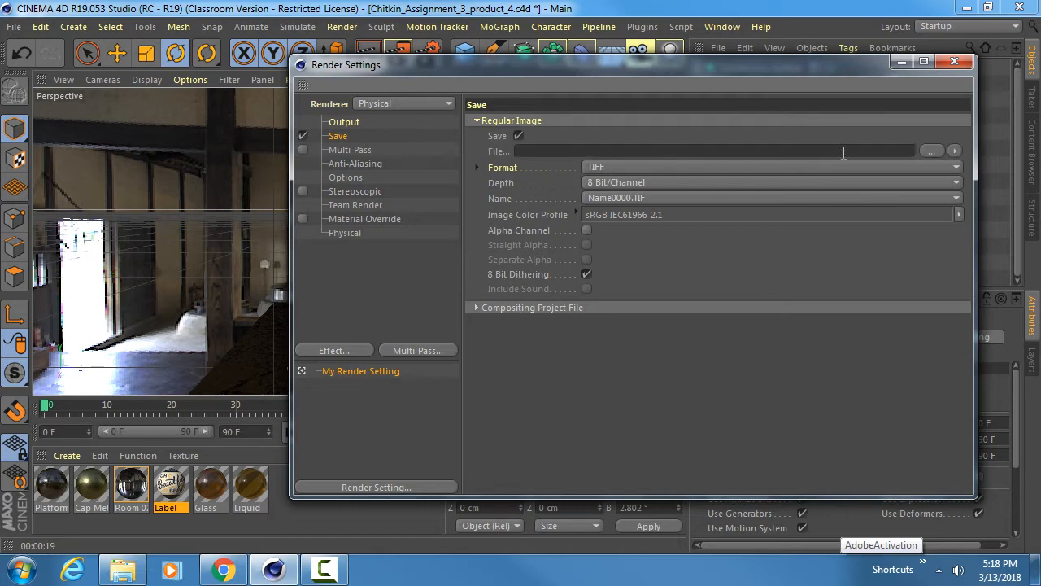
{"action": "left_click", "coordinate": [930, 151]}
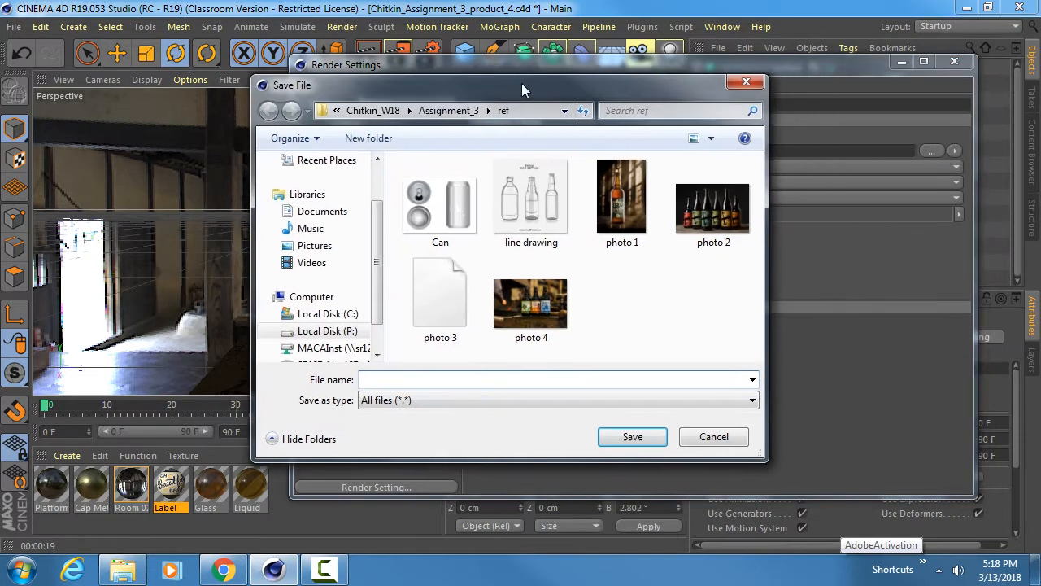
{"action": "left_click", "coordinate": [456, 110]}
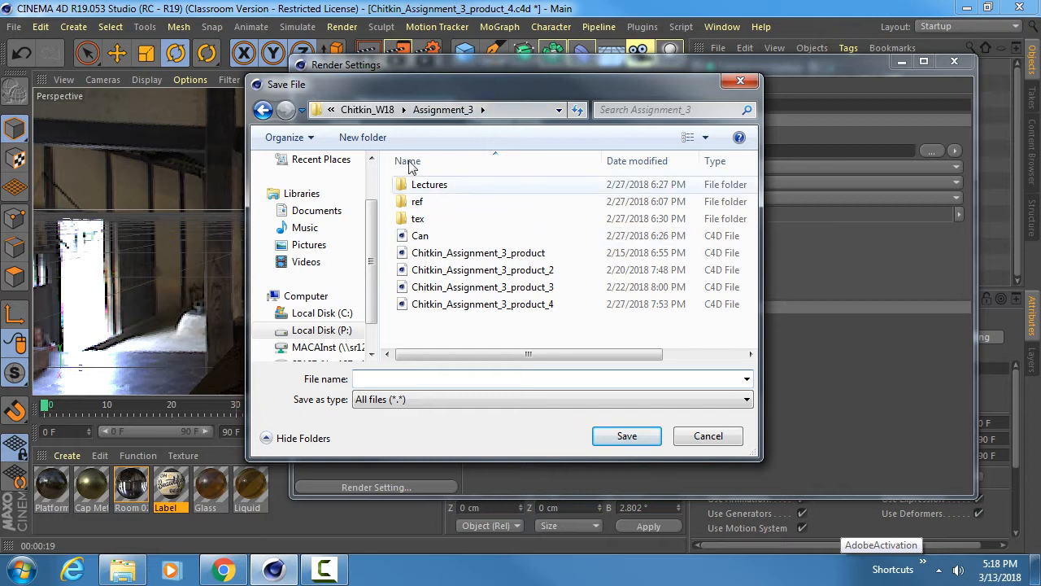
{"action": "left_click", "coordinate": [361, 138]}
{"action": "type", "text": "Re"}
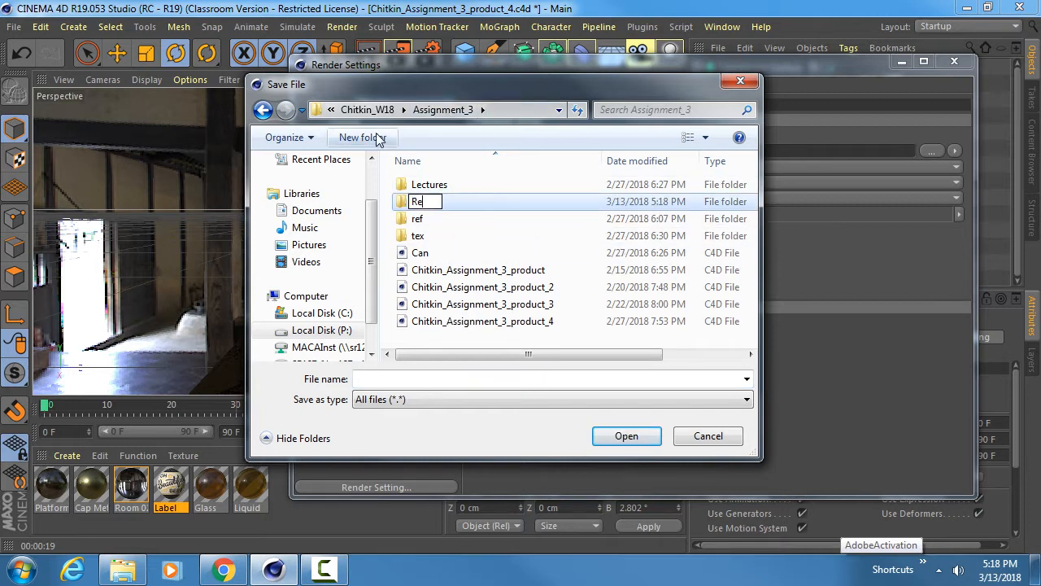
{"action": "type", "text": "nder"}
{"action": "key", "text": "Return"}
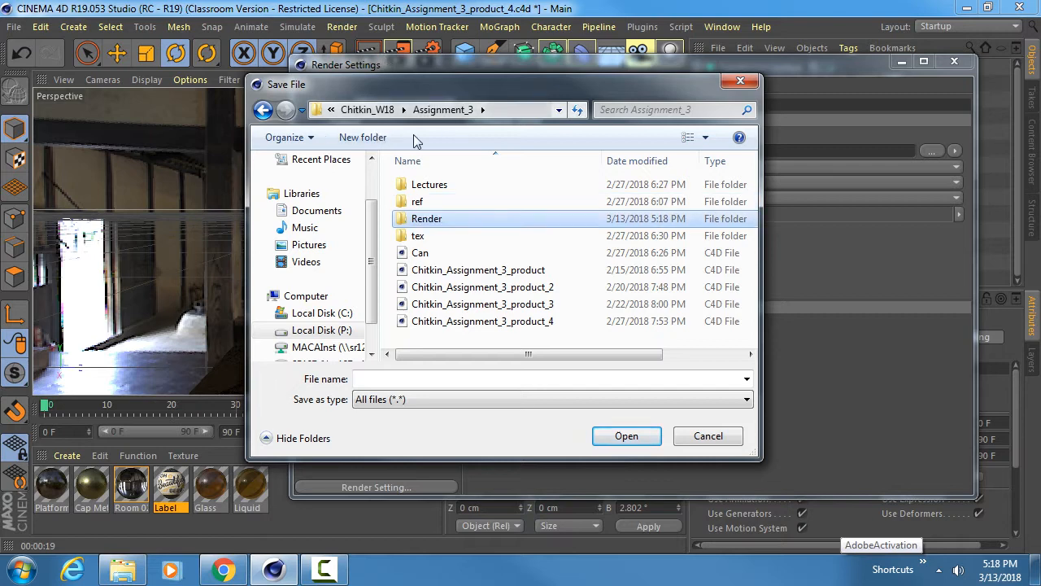
Step: Set the output file inside the Render folder, using the project's name prefix followed by _Assignment_3_render
{"action": "double_click", "coordinate": [433, 218]}
{"action": "left_click", "coordinate": [401, 378]}
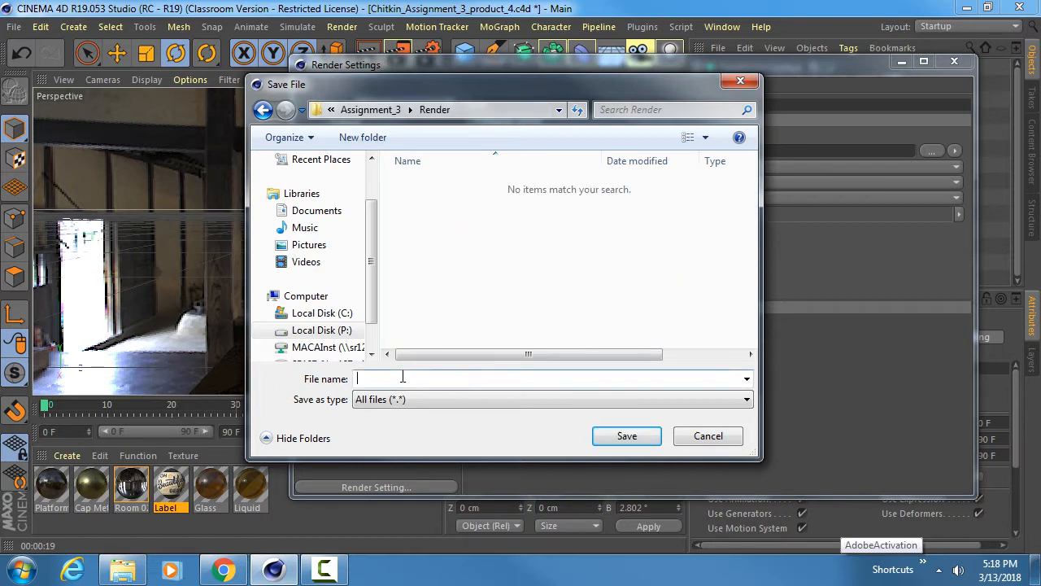
{"action": "type", "text": "Chitkin_Assignment_2"}
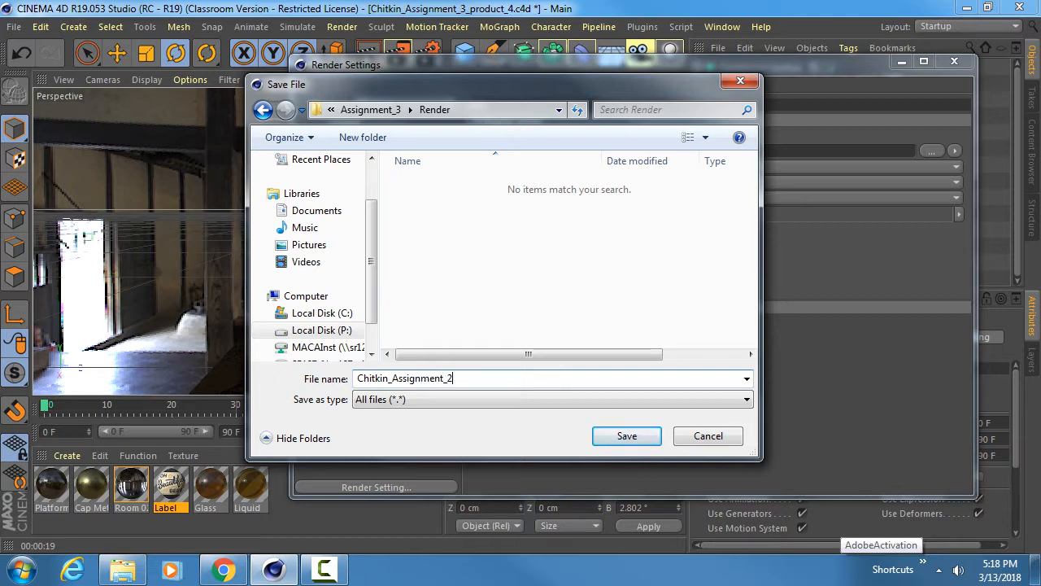
{"action": "type", "text": "_render"}
{"action": "key", "text": "Return"}
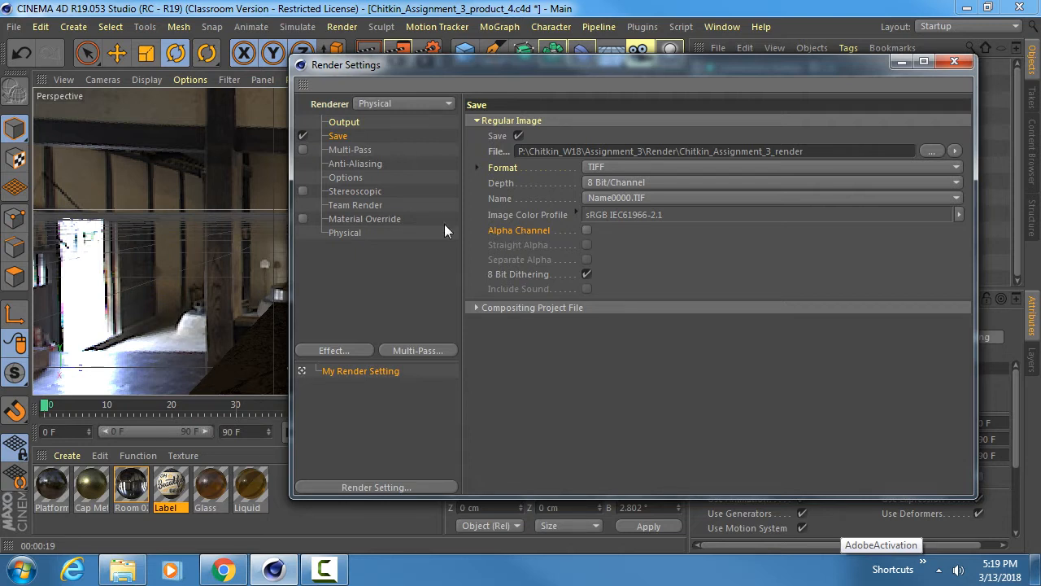
{"action": "left_click", "coordinate": [342, 165]}
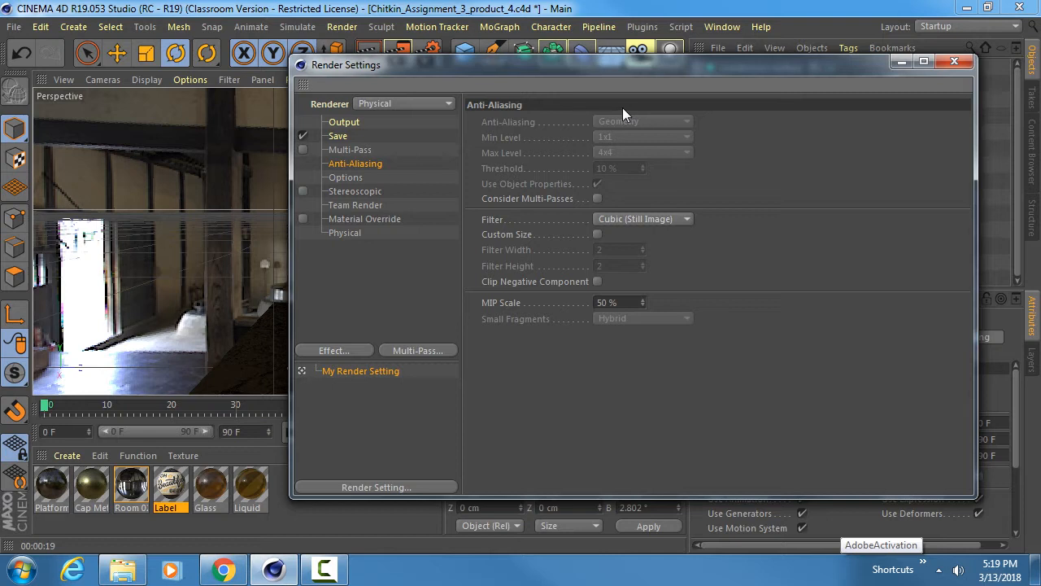
{"action": "left_click", "coordinate": [395, 103]}
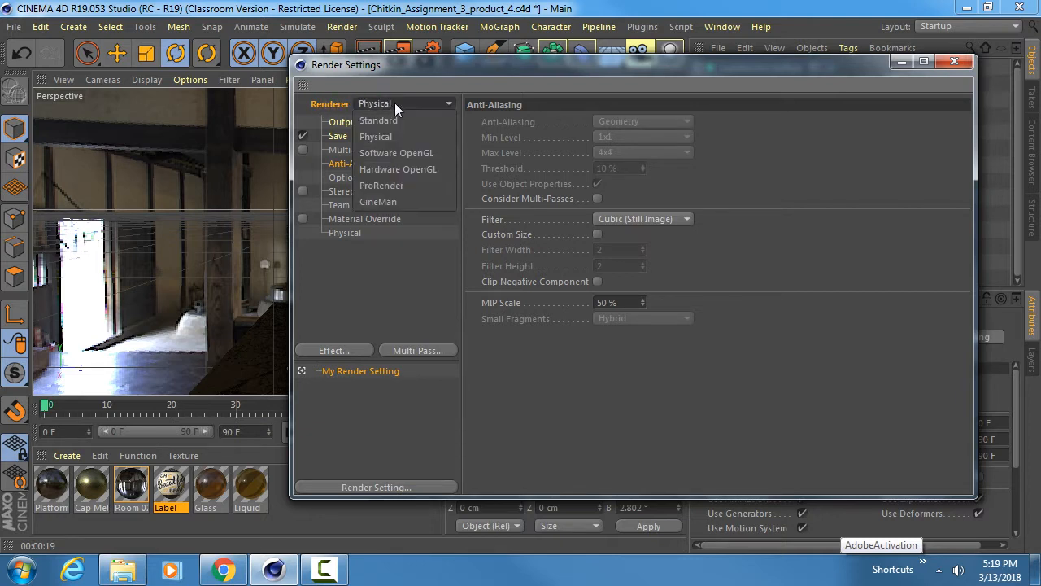
{"action": "left_click", "coordinate": [394, 103]}
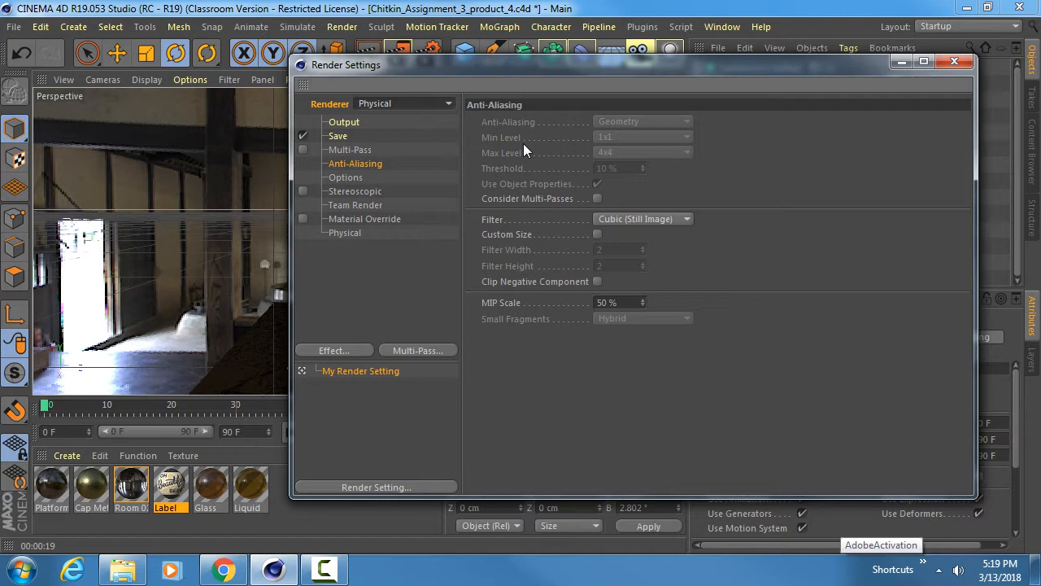
Step: Set the Physical renderer's Shading Error Threshold to 3 % and close the render settings
{"action": "left_click", "coordinate": [344, 233]}
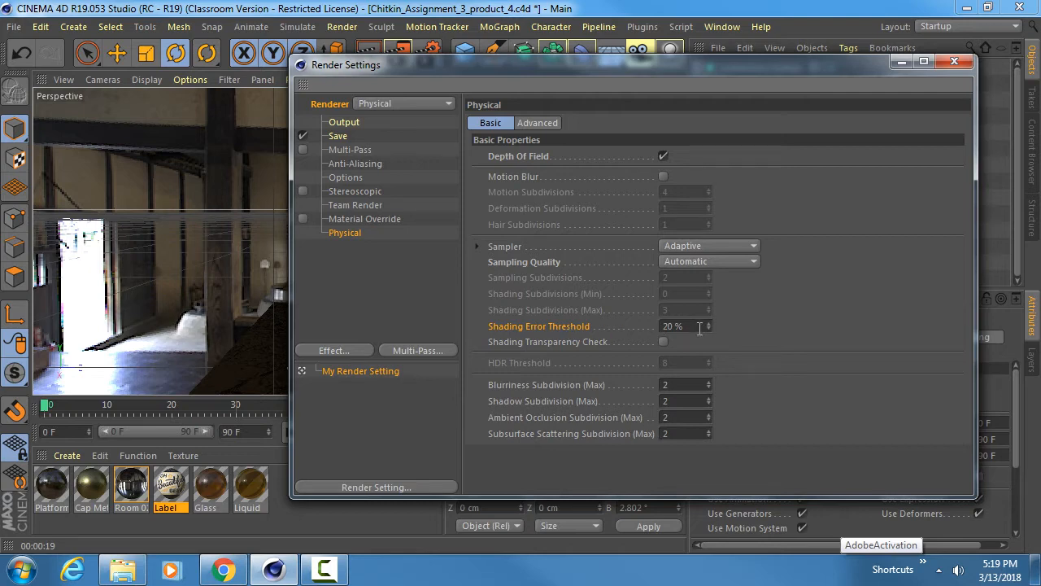
{"action": "left_click_drag", "start_coordinate": [560, 81], "coordinate": [1037, 207]}
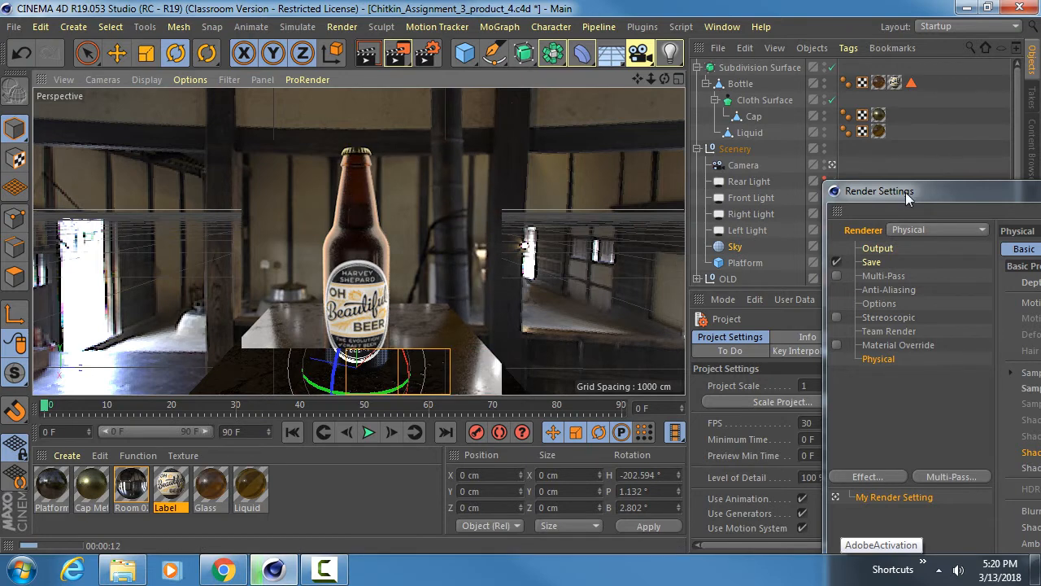
{"action": "left_click_drag", "start_coordinate": [907, 195], "coordinate": [545, 91]}
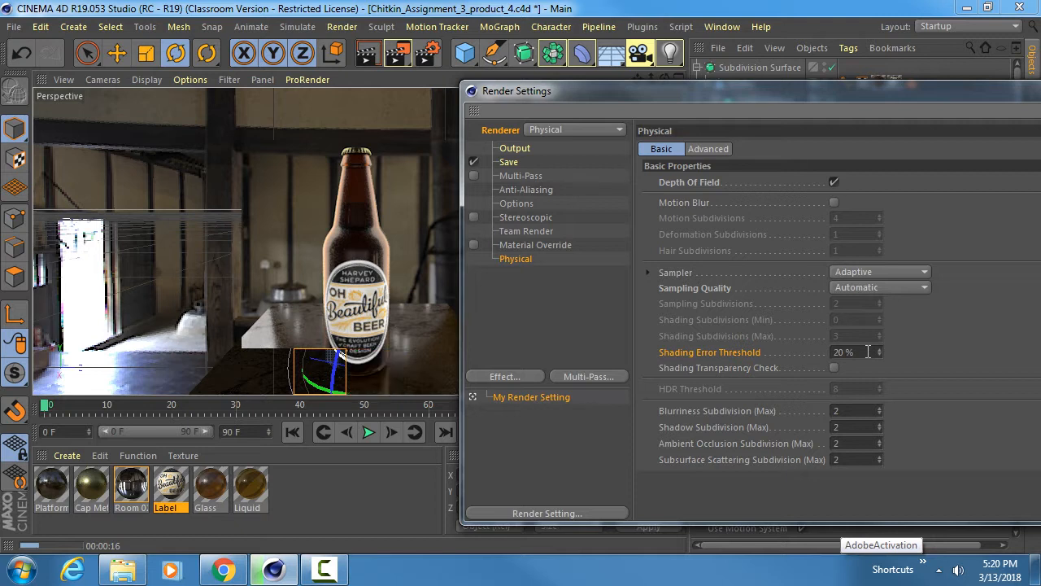
{"action": "left_click_drag", "start_coordinate": [868, 352], "coordinate": [813, 355]}
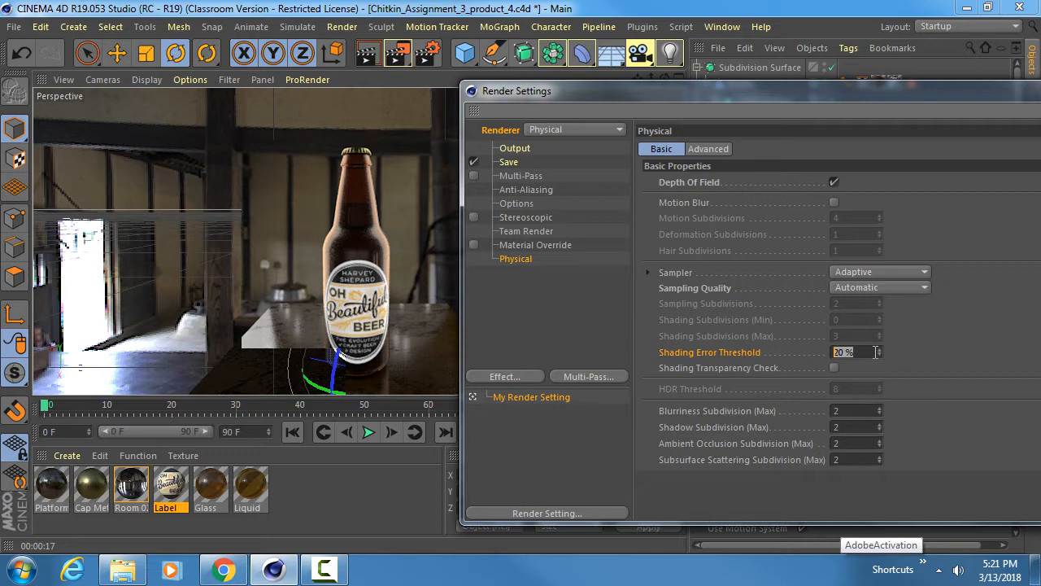
{"action": "type", "text": "3"}
{"action": "key", "text": "Return"}
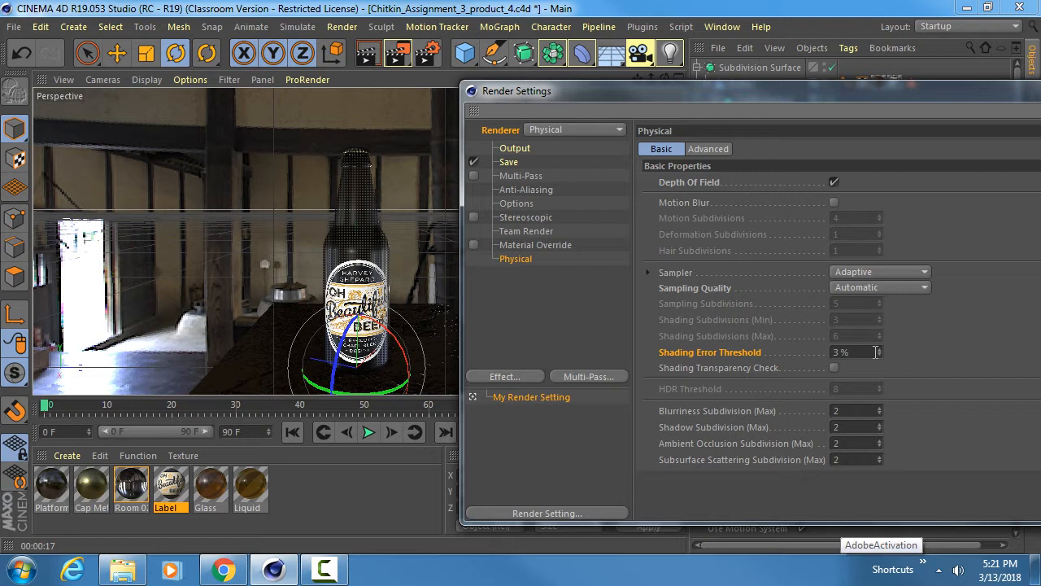
{"action": "left_click_drag", "start_coordinate": [698, 91], "coordinate": [620, 89]}
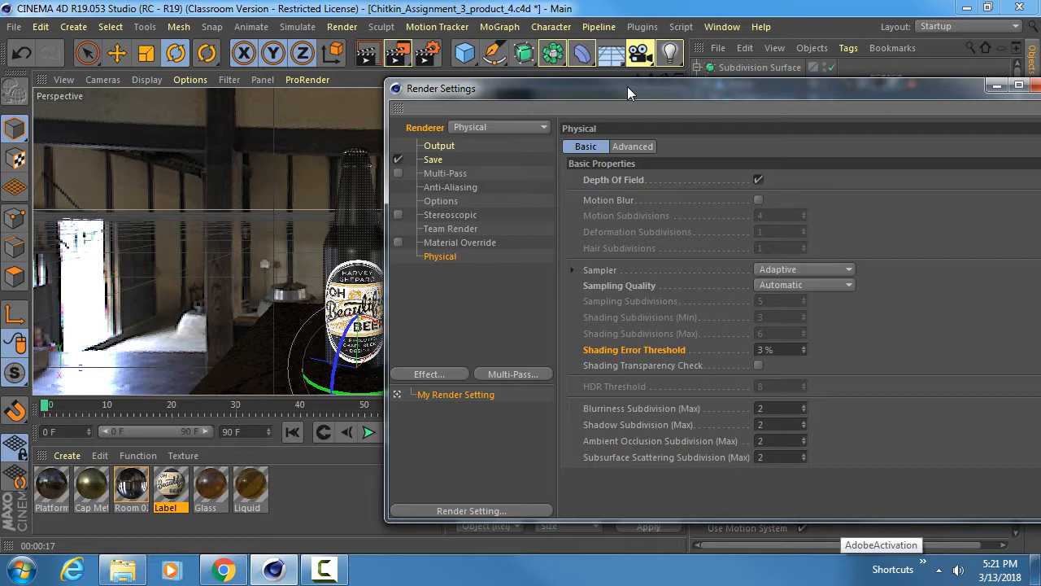
{"action": "left_click_drag", "start_coordinate": [629, 85], "coordinate": [522, 83]}
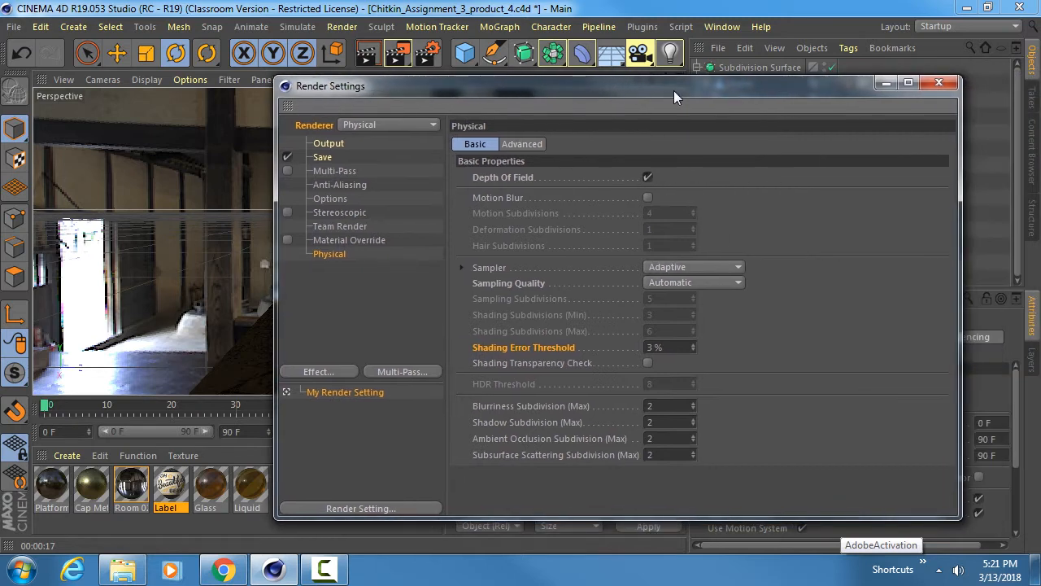
{"action": "left_click", "coordinate": [936, 85]}
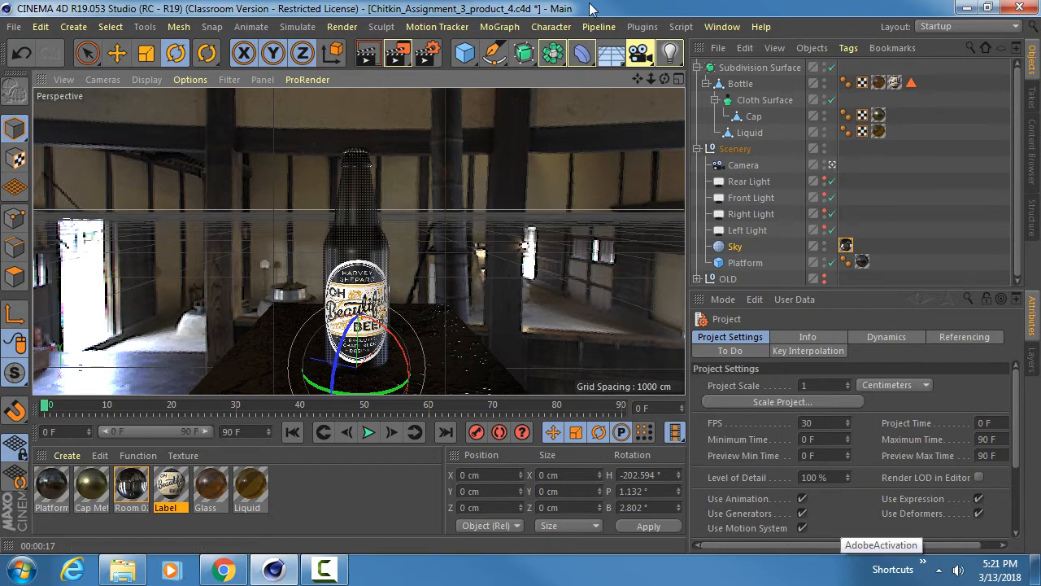
Step: Save the project as a new version, changing the number at the end of its file name to 5
{"action": "key", "text": "ctrl+shift+s"}
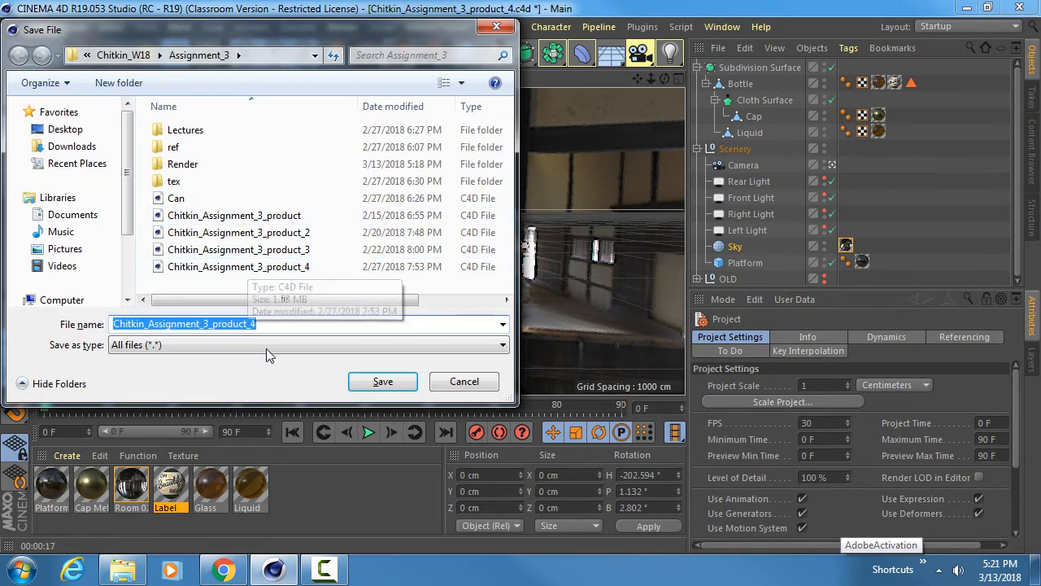
{"action": "left_click", "coordinate": [265, 325]}
{"action": "key", "text": "BackSpace"}
{"action": "type", "text": "5"}
{"action": "key", "text": "Return"}
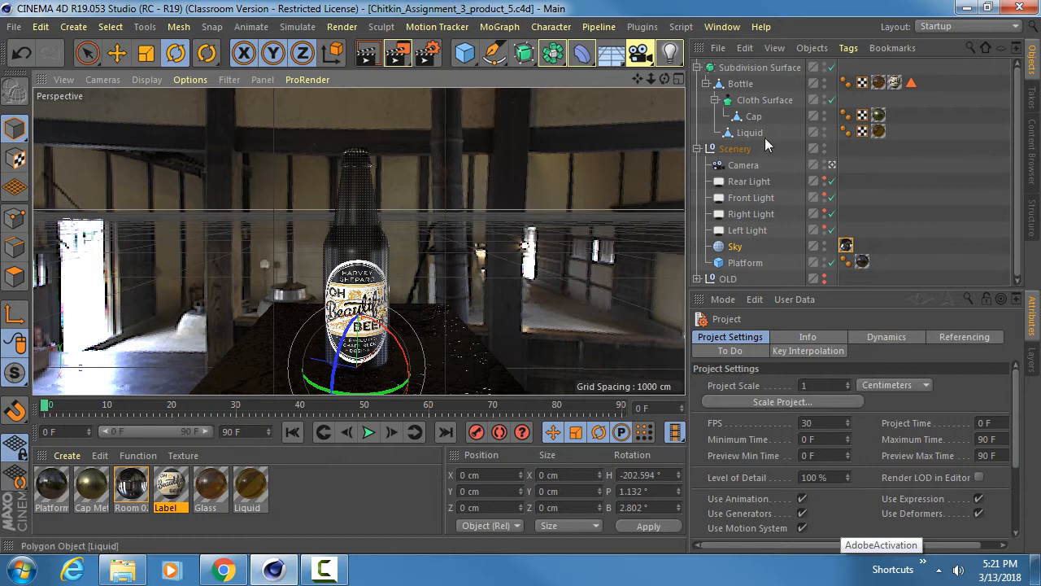
Step: Select the scene's Camera and render the current frame to the Picture Viewer
{"action": "left_click", "coordinate": [749, 164]}
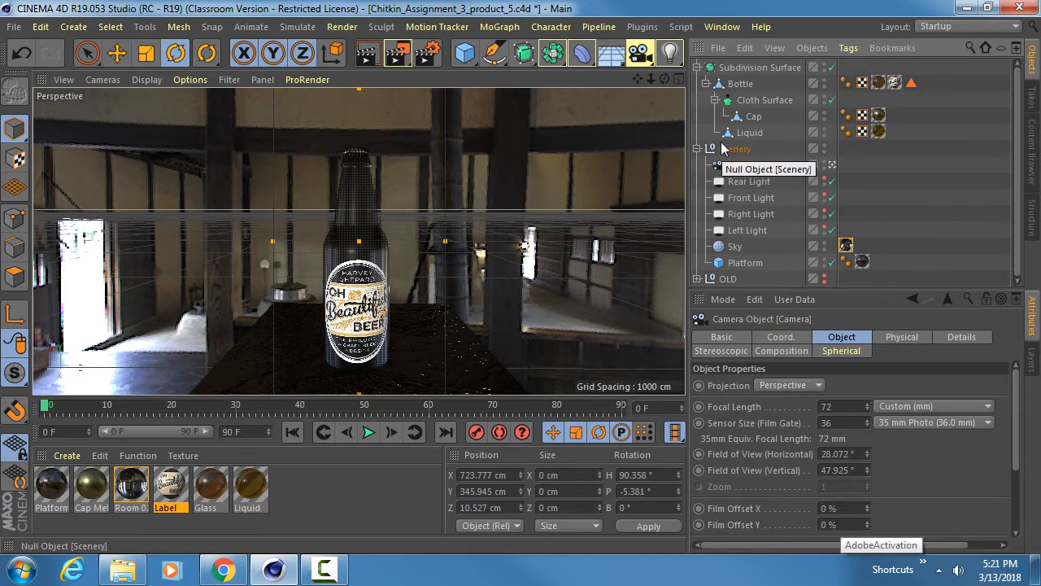
{"action": "left_click", "coordinate": [399, 52]}
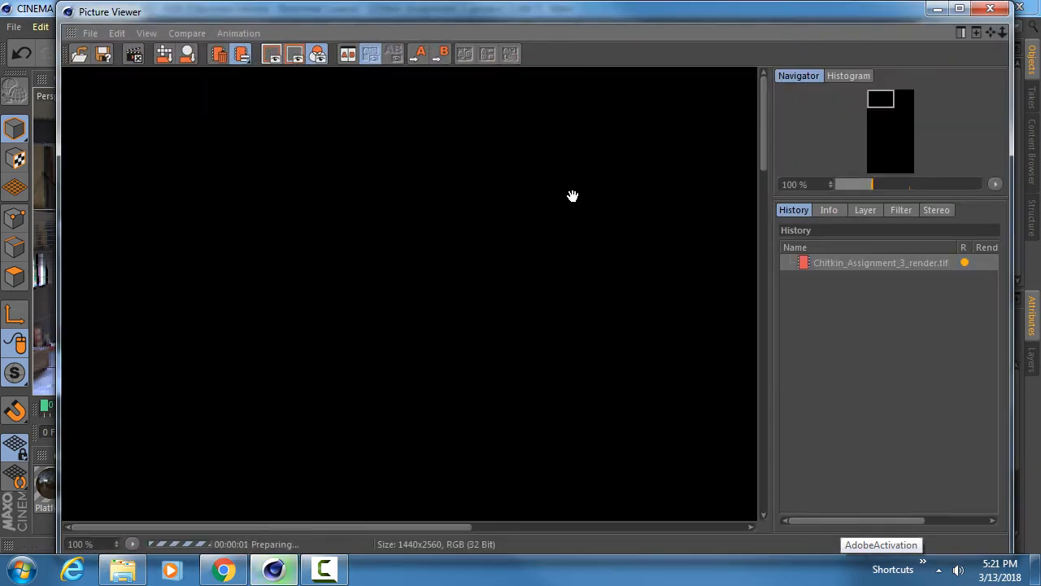
{"action": "left_click_drag", "start_coordinate": [888, 105], "coordinate": [894, 133]}
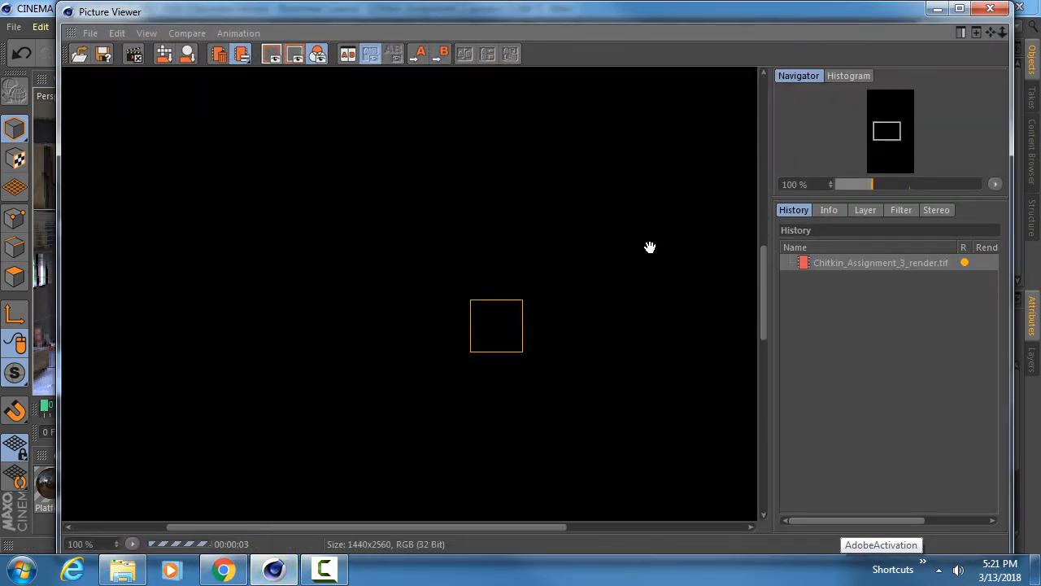
{"action": "double_click", "coordinate": [500, 311]}
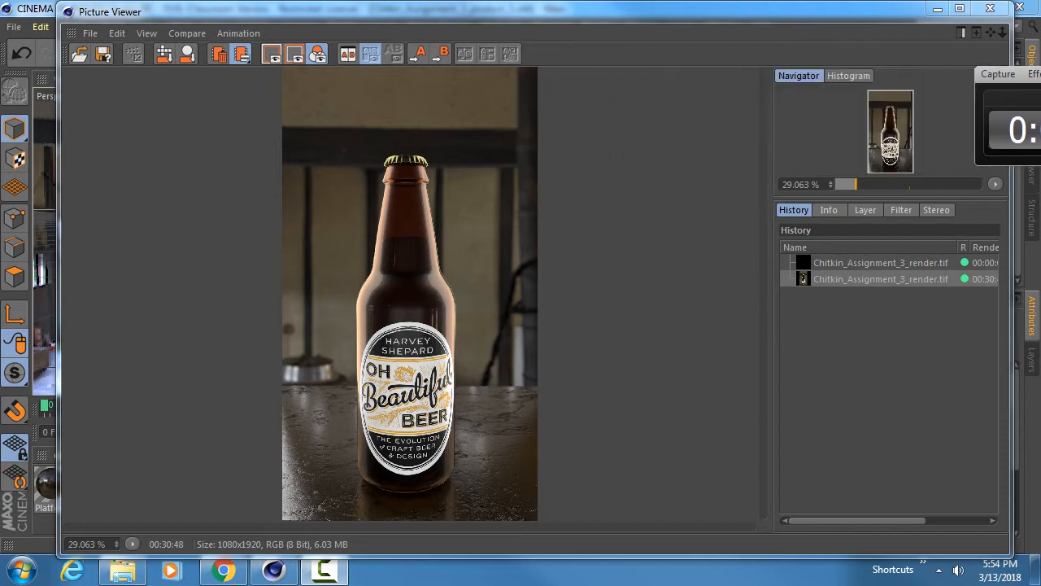
Step: Examine the finished bottle render at 100 %, from the neck down to the base and back to the label
{"action": "double_click", "coordinate": [388, 272]}
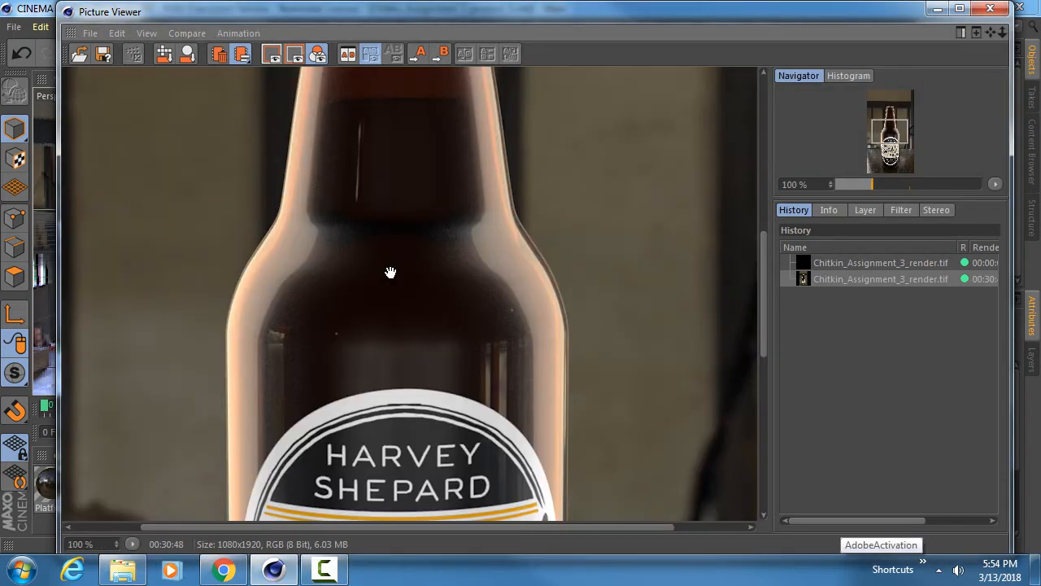
{"action": "left_click_drag", "start_coordinate": [395, 379], "coordinate": [399, 235]}
{"action": "left_click_drag", "start_coordinate": [417, 397], "coordinate": [425, 317]}
{"action": "left_click_drag", "start_coordinate": [447, 409], "coordinate": [456, 297]}
{"action": "left_click_drag", "start_coordinate": [458, 345], "coordinate": [461, 256]}
{"action": "left_click_drag", "start_coordinate": [419, 360], "coordinate": [425, 286]}
{"action": "mouse_move", "coordinate": [424, 329]}
{"action": "left_mouse_down"}
{"action": "mouse_move", "coordinate": [425, 298]}
{"action": "mouse_move", "coordinate": [453, 270]}
{"action": "left_mouse_up"}
{"action": "left_click_drag", "start_coordinate": [512, 283], "coordinate": [399, 324]}
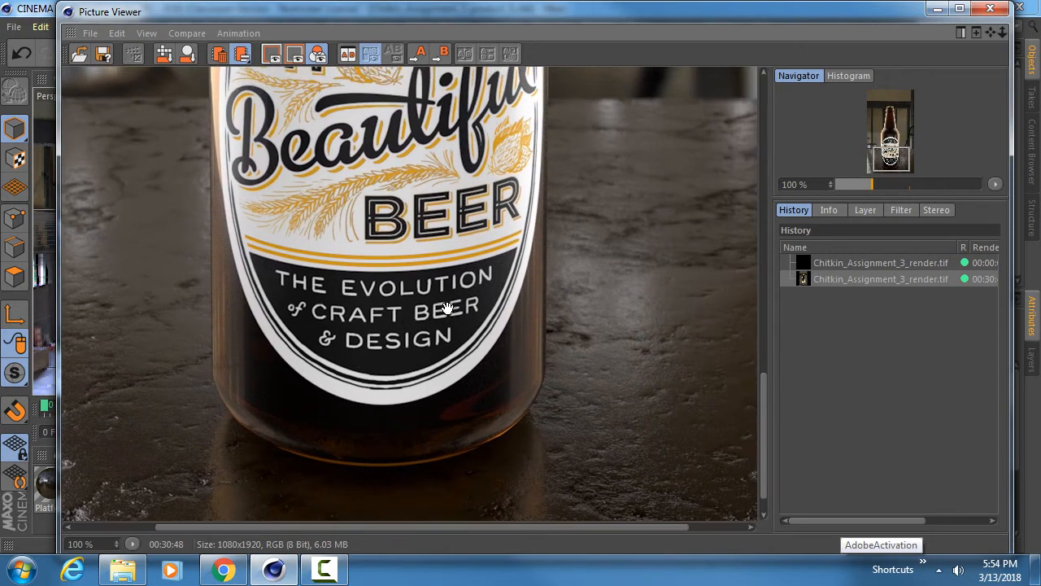
{"action": "left_click_drag", "start_coordinate": [475, 288], "coordinate": [424, 354]}
{"action": "left_click_drag", "start_coordinate": [448, 298], "coordinate": [465, 352]}
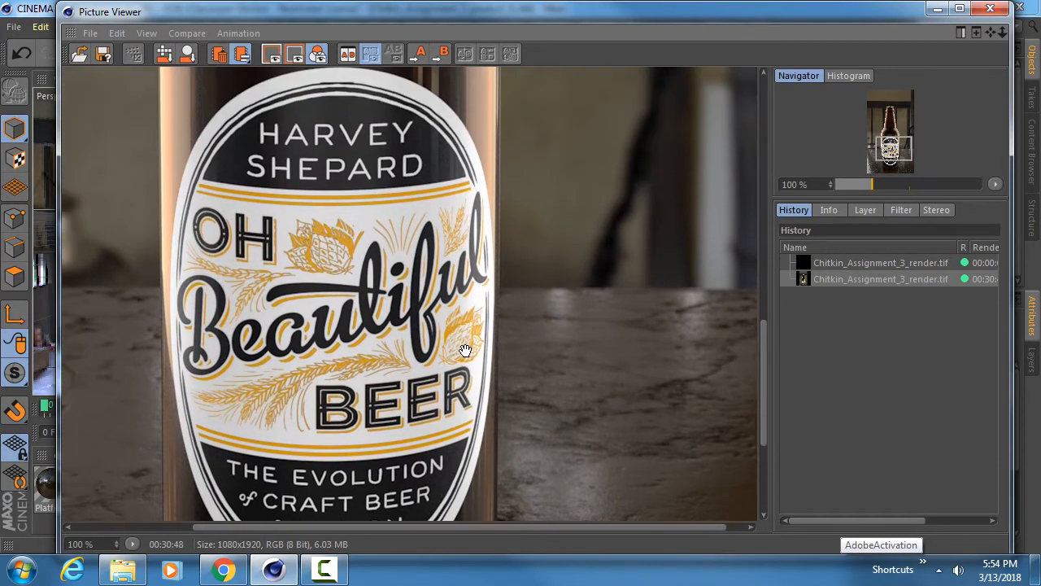
Step: Inspect the render from the label up to the bottle cap, fit the whole image in view, and minimize the Picture Viewer
{"action": "left_click_drag", "start_coordinate": [475, 282], "coordinate": [490, 327]}
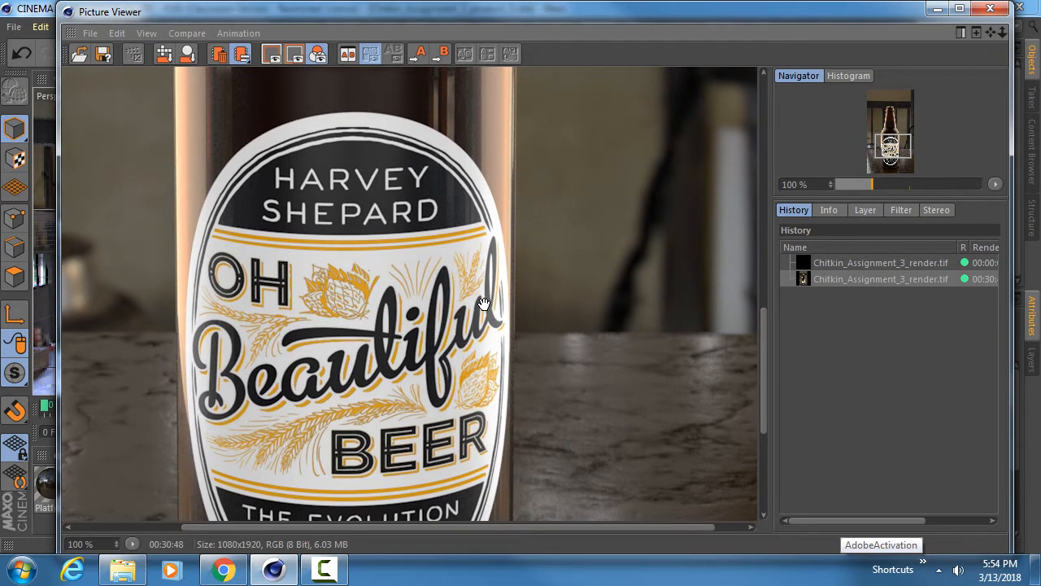
{"action": "left_click_drag", "start_coordinate": [463, 237], "coordinate": [474, 355]}
{"action": "left_click_drag", "start_coordinate": [461, 179], "coordinate": [455, 368]}
{"action": "mouse_move", "coordinate": [465, 256]}
{"action": "left_mouse_down"}
{"action": "mouse_move", "coordinate": [445, 381]}
{"action": "mouse_move", "coordinate": [434, 290]}
{"action": "left_mouse_up"}
{"action": "left_click_drag", "start_coordinate": [393, 380], "coordinate": [428, 292]}
{"action": "double_click", "coordinate": [428, 292]}
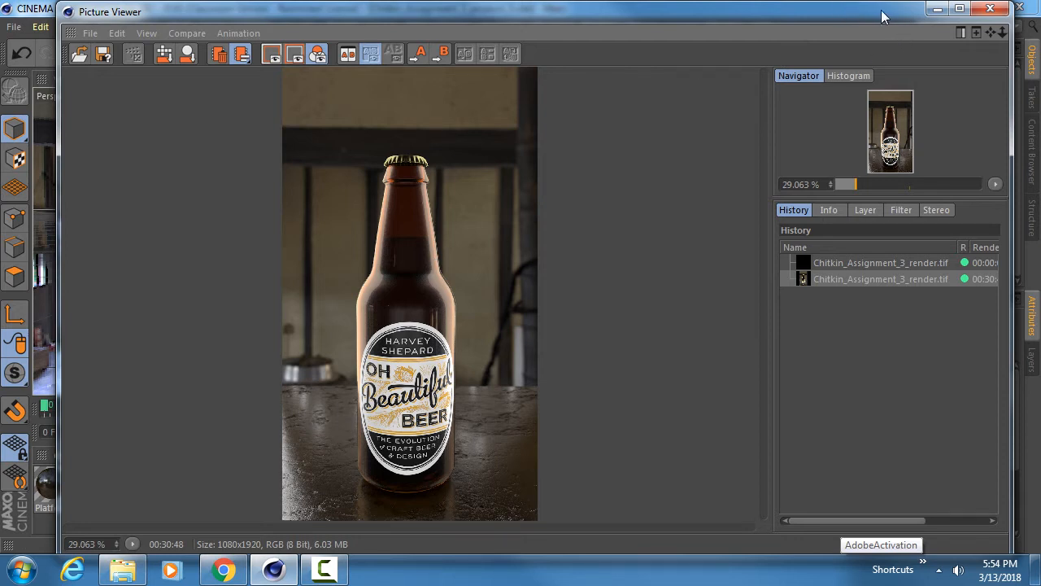
{"action": "left_click", "coordinate": [936, 10]}
Step: Review the output size and the Physical renderer's sampling options in the render settings, and close them
{"action": "key", "text": "ctrl+b"}
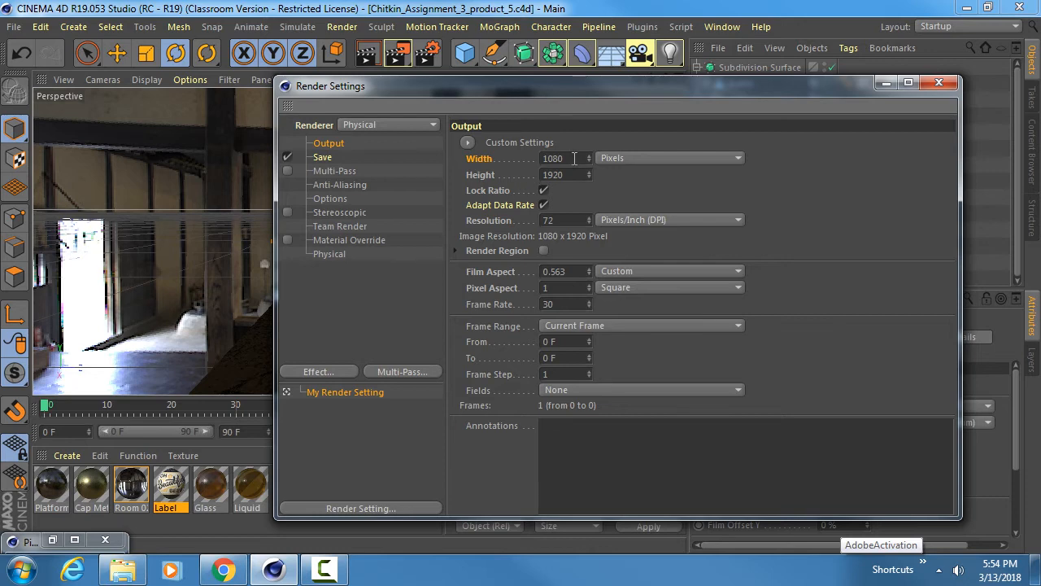
{"action": "left_click", "coordinate": [329, 253]}
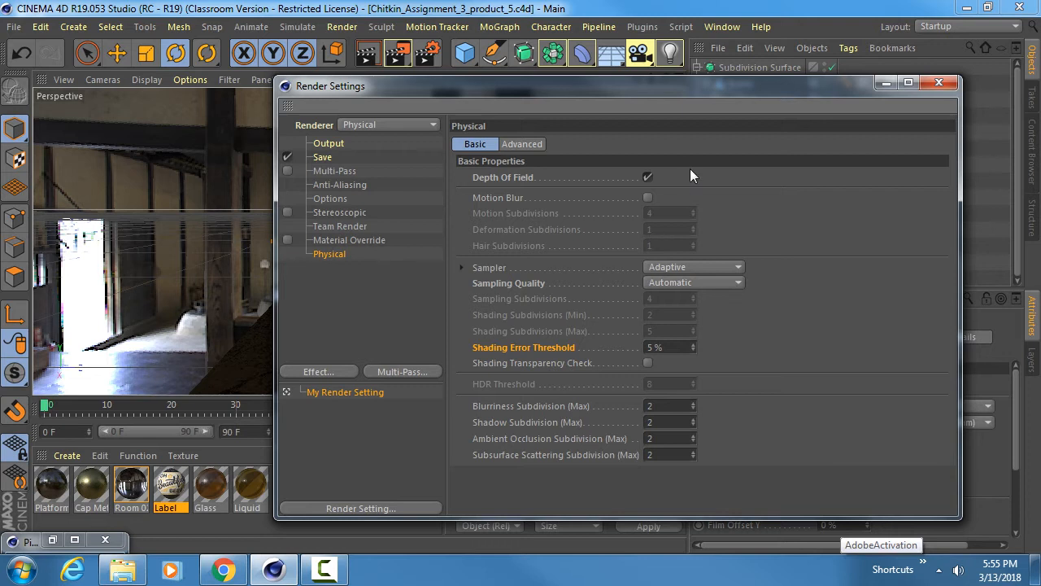
{"action": "left_click", "coordinate": [938, 85]}
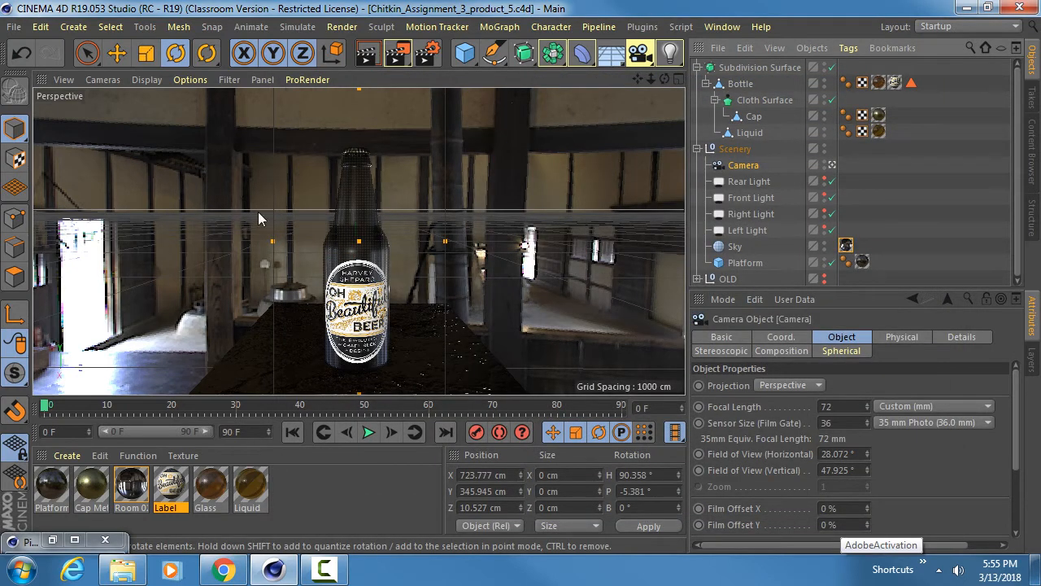
Step: Switch to Photoshop by searching the installed programs for "photo" and launching it
{"action": "left_click", "coordinate": [22, 570]}
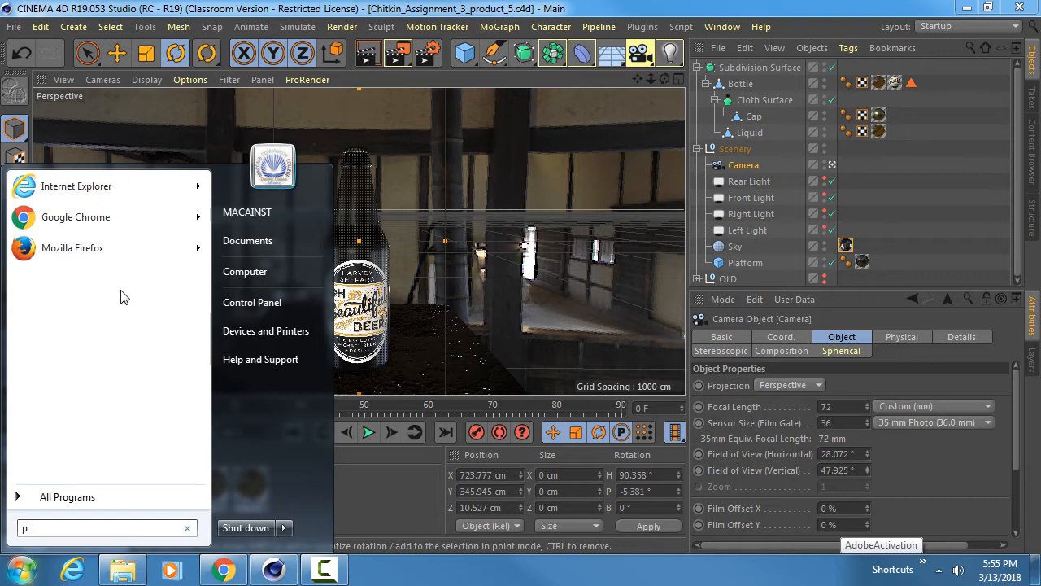
{"action": "type", "text": "photo"}
{"action": "key", "text": "Return"}
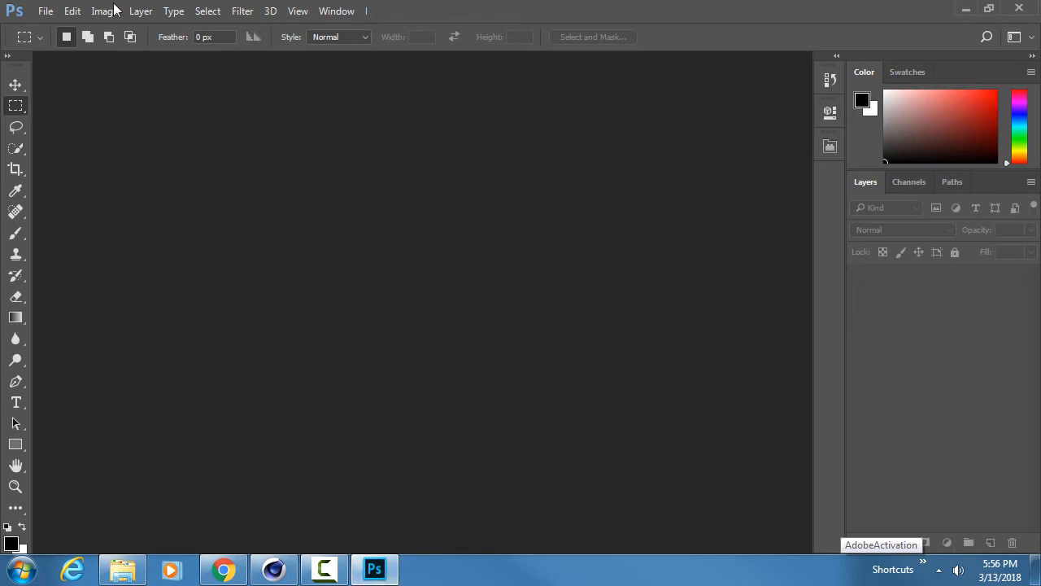
Step: Open the bottle render image from the Render folder of Assignment_3
{"action": "left_click", "coordinate": [45, 12]}
{"action": "left_click", "coordinate": [75, 43]}
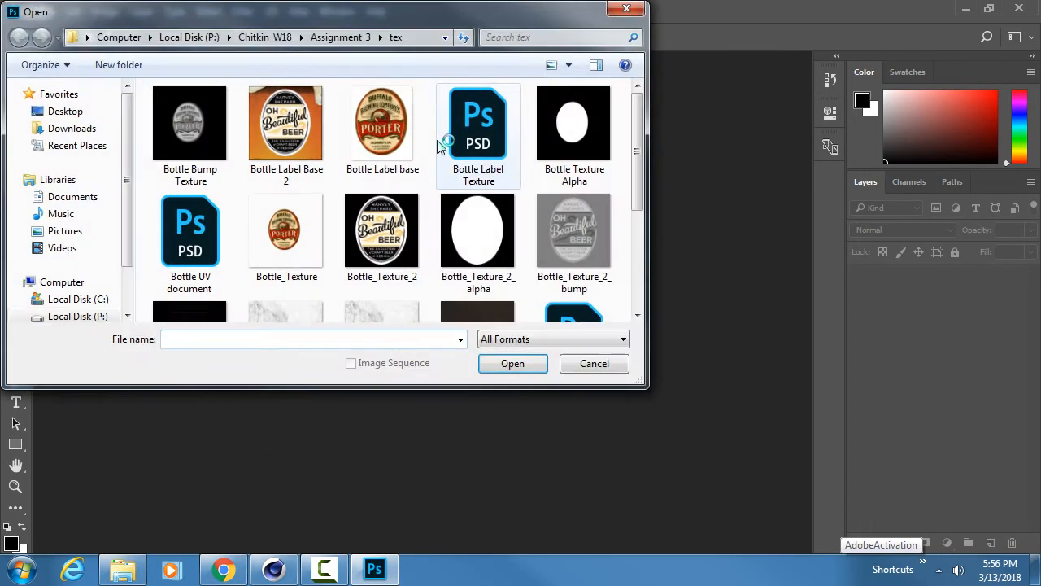
{"action": "left_click", "coordinate": [339, 36]}
{"action": "double_click", "coordinate": [232, 146]}
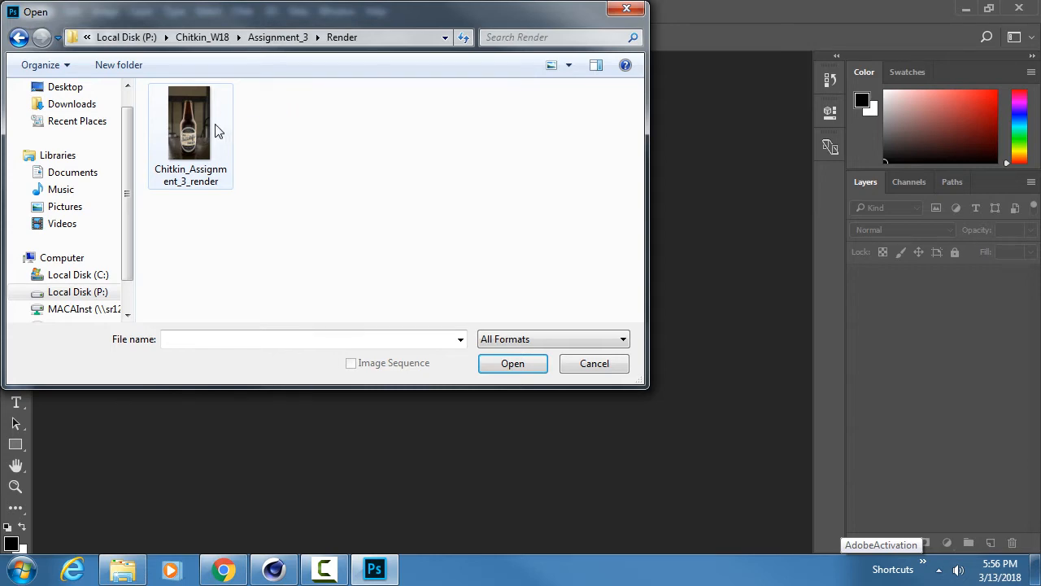
{"action": "double_click", "coordinate": [218, 132]}
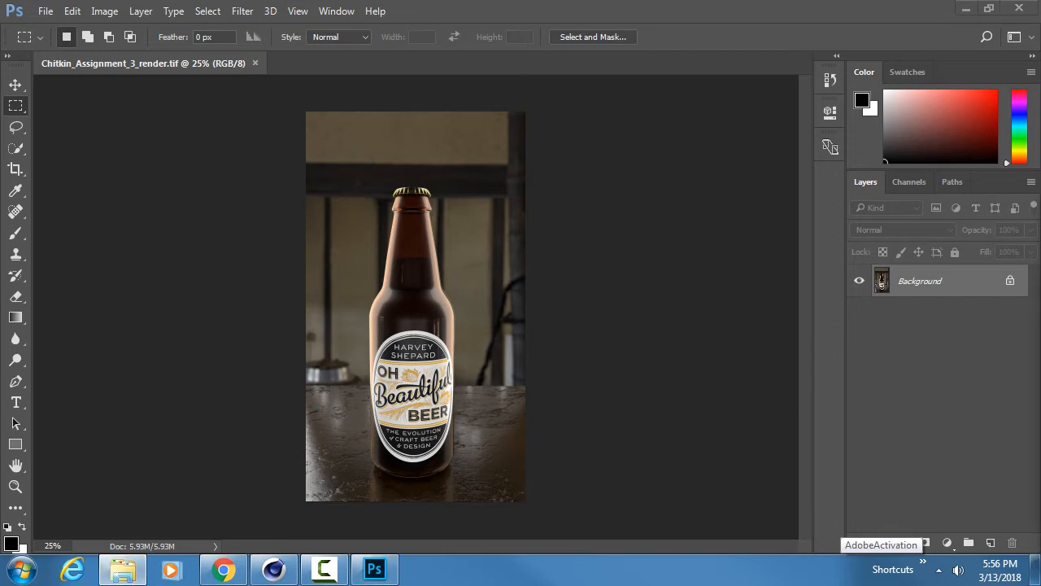
Step: In Windows Explorer, browse to the ref folder of Assignment_3 and open photo 1 in Windows Photo Viewer
{"action": "left_click_drag", "start_coordinate": [1040, 183], "coordinate": [544, 86]}
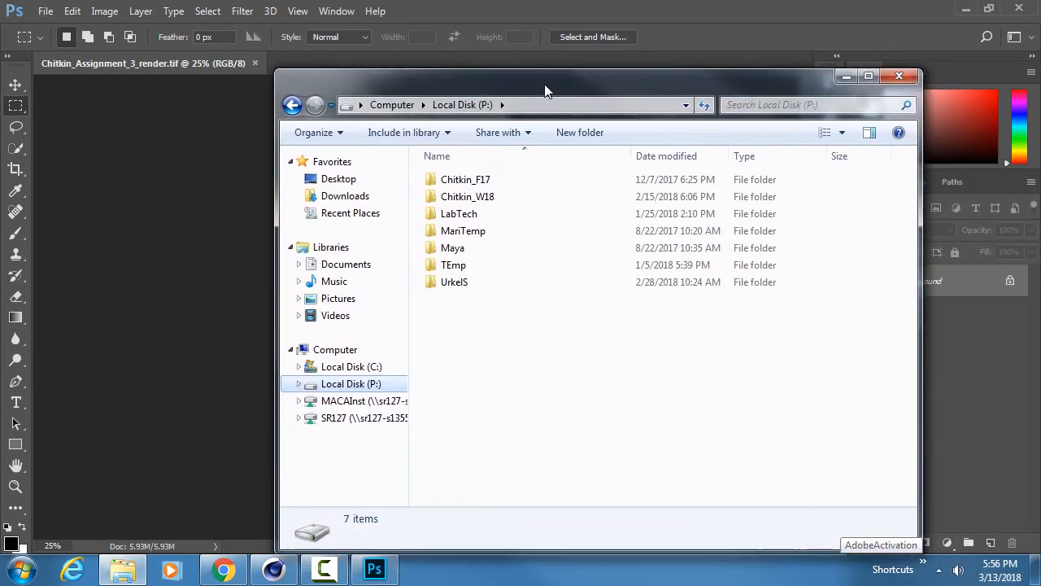
{"action": "double_click", "coordinate": [505, 199]}
{"action": "double_click", "coordinate": [516, 210]}
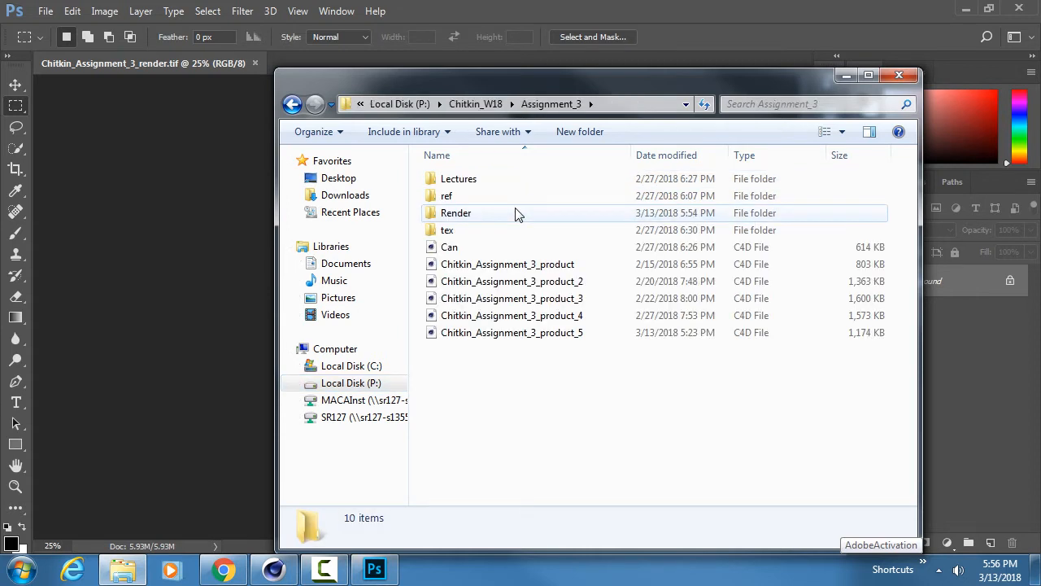
{"action": "double_click", "coordinate": [514, 199]}
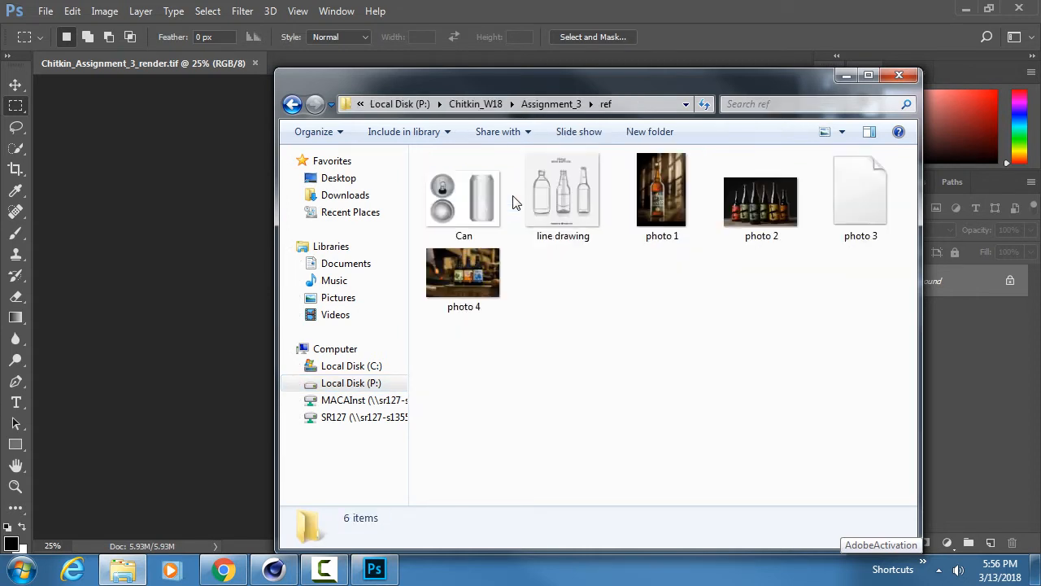
{"action": "right_click", "coordinate": [665, 196]}
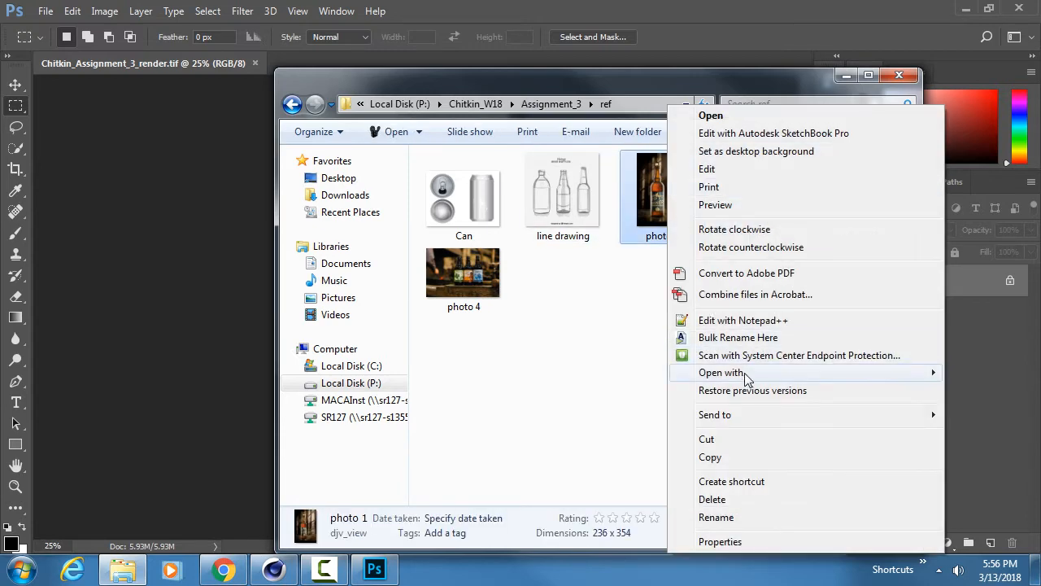
{"action": "mouse_move", "coordinate": [745, 376]}
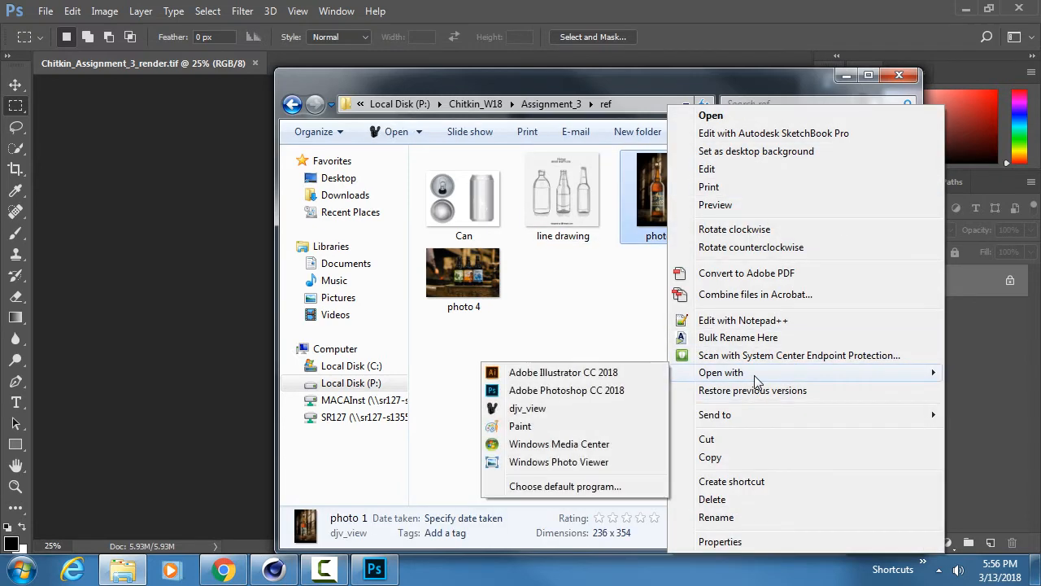
{"action": "left_click", "coordinate": [553, 462]}
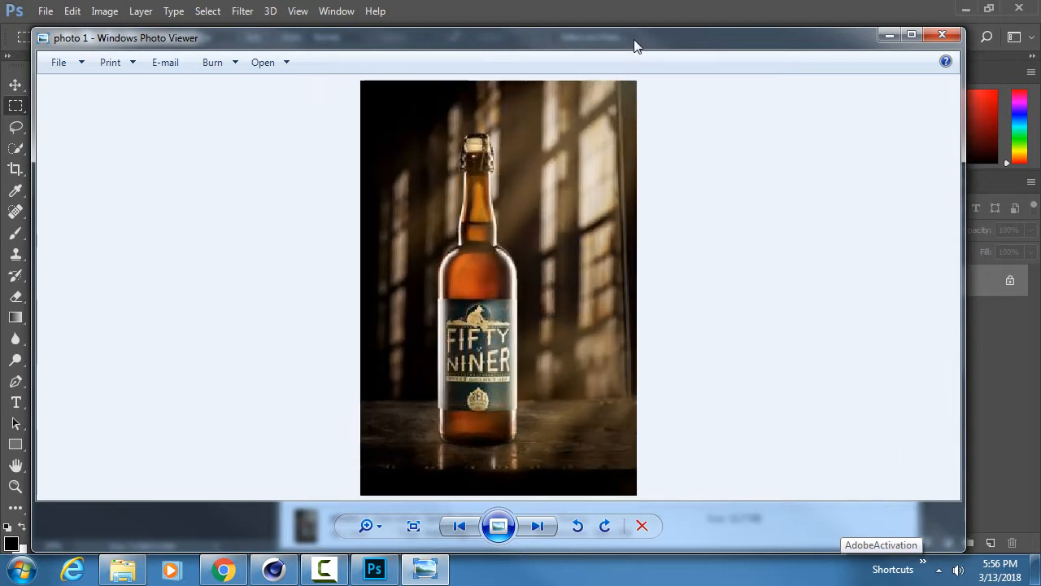
Step: Study the reference bottle photos from photo 1 through photo 4, close the viewer and return to Photoshop
{"action": "left_click_drag", "start_coordinate": [633, 40], "coordinate": [645, 32]}
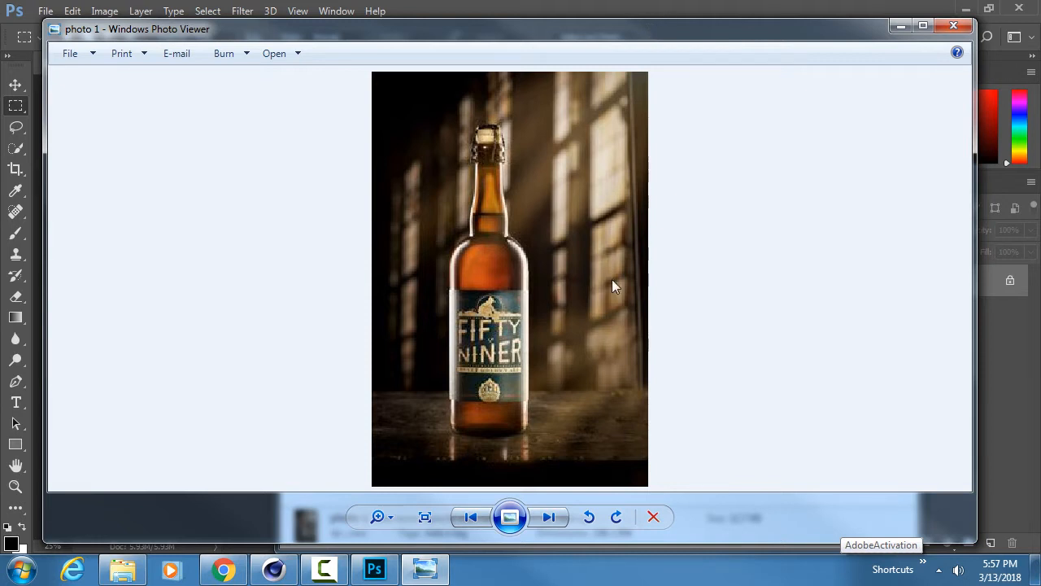
{"action": "left_click", "coordinate": [549, 517]}
{"action": "left_click", "coordinate": [549, 517]}
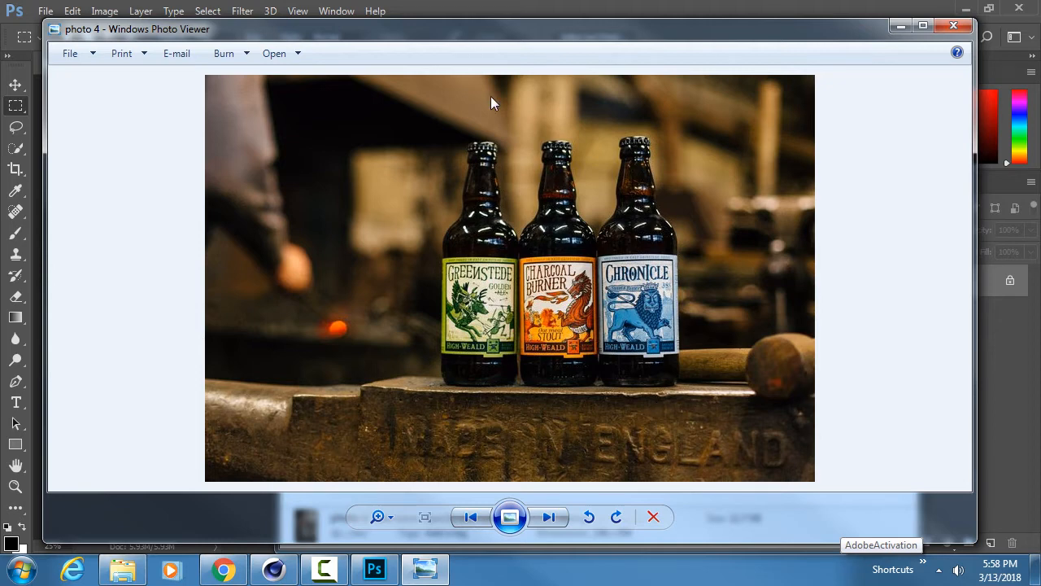
{"action": "key", "text": "Escape"}
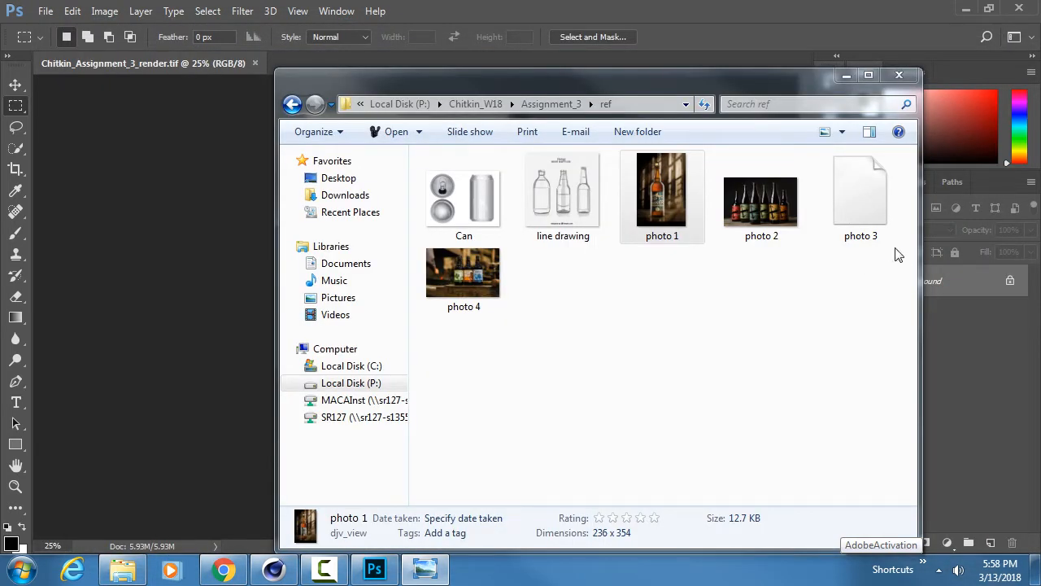
{"action": "left_click", "coordinate": [812, 12]}
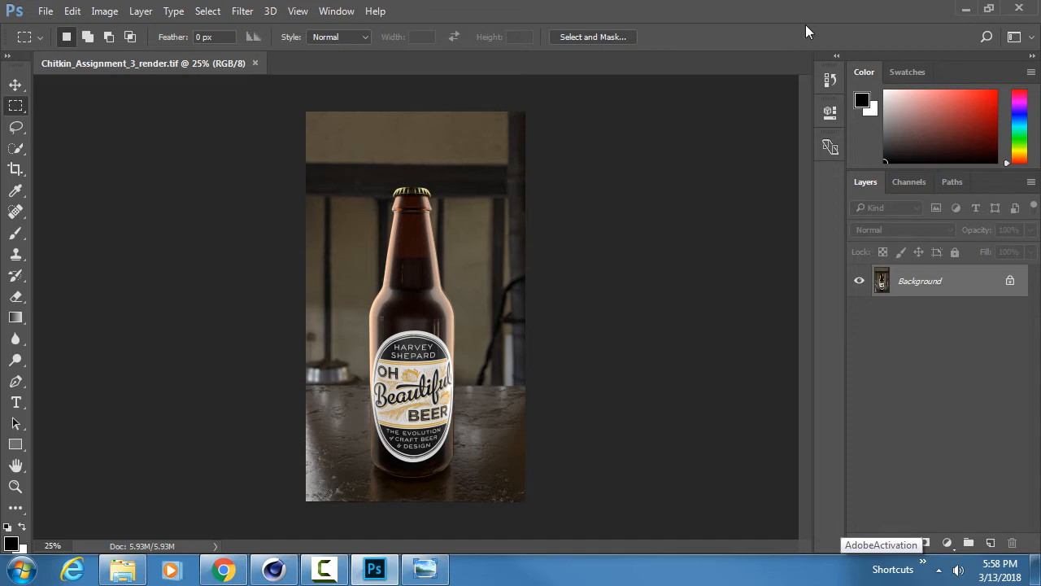
Step: Convert the locked Background into a regular layer, keeping the default name, Normal mode and 100% opacity
{"action": "double_click", "coordinate": [977, 289]}
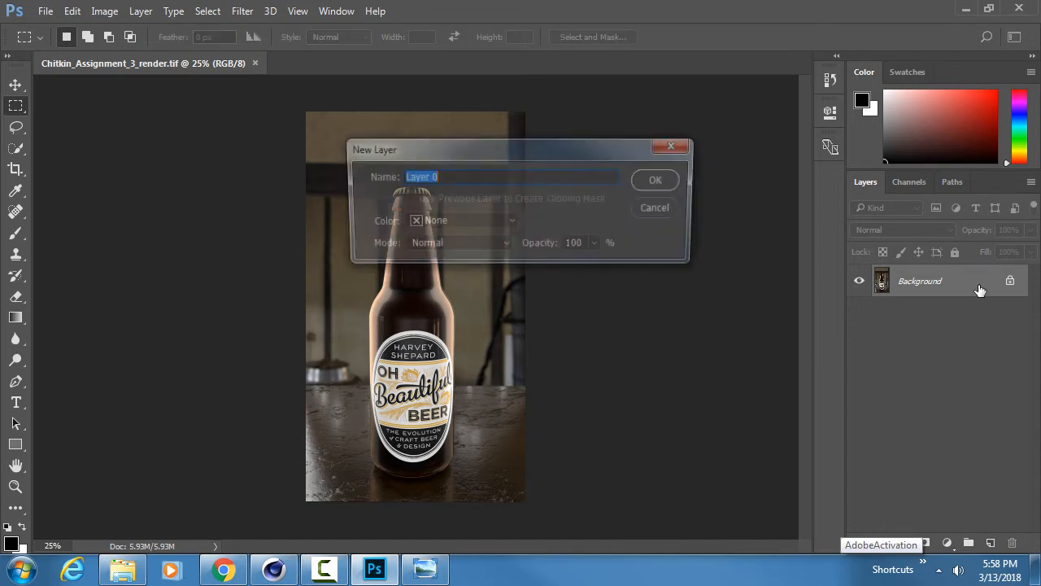
{"action": "left_click_drag", "start_coordinate": [577, 151], "coordinate": [693, 144]}
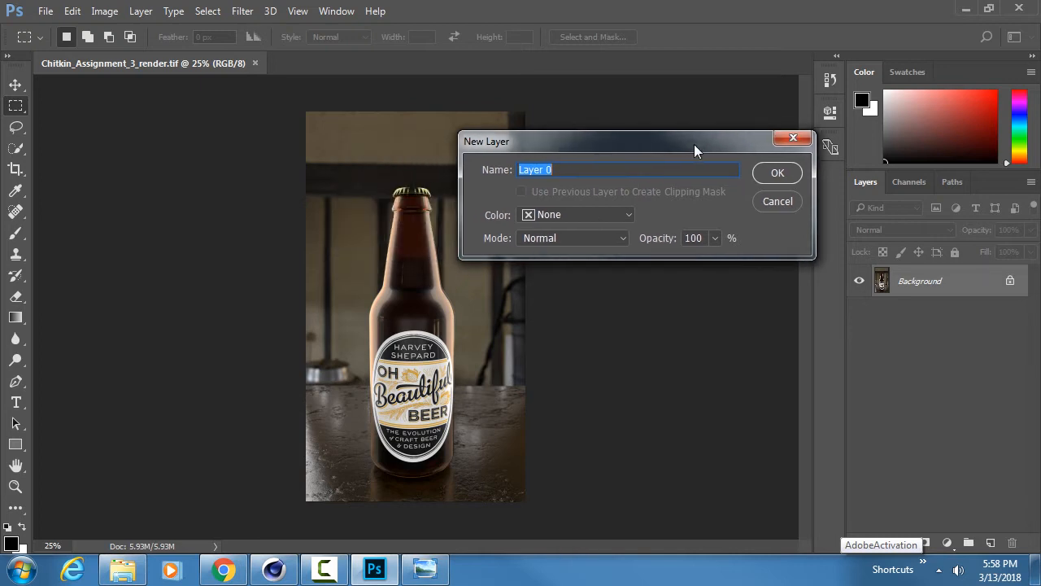
{"action": "left_click", "coordinate": [772, 171]}
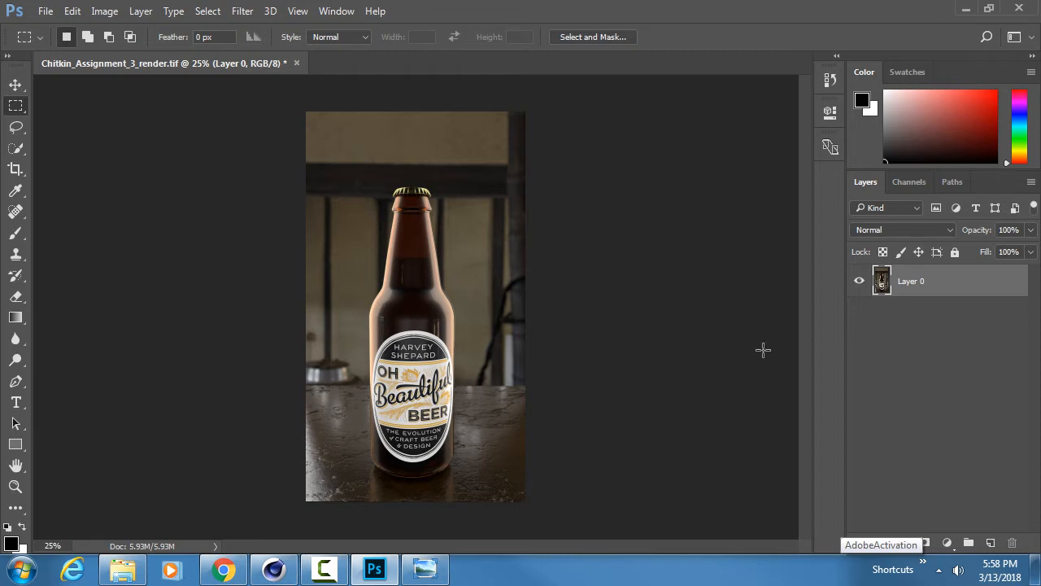
{"action": "left_click", "coordinate": [943, 463]}
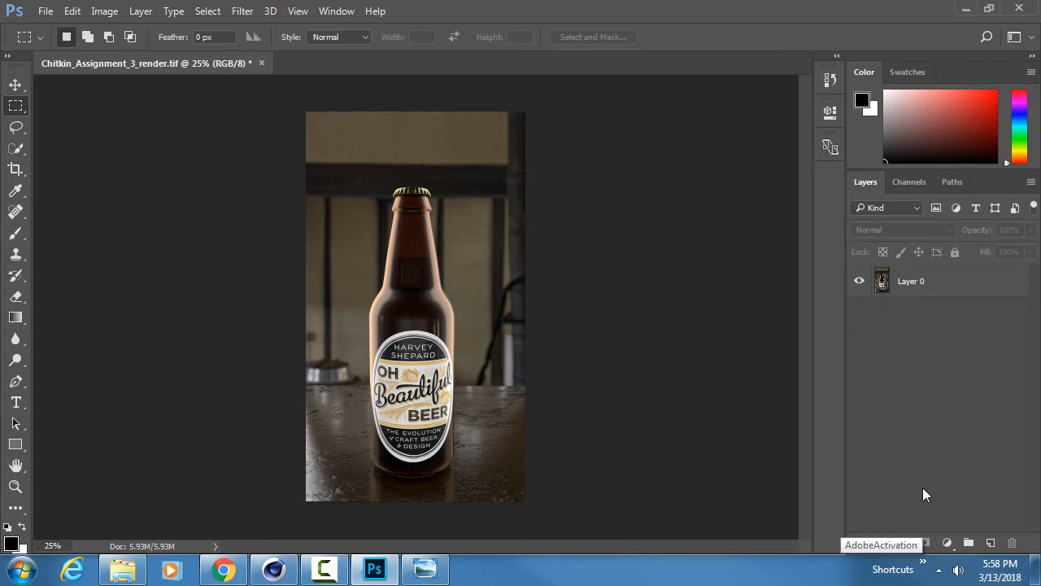
{"action": "left_click", "coordinate": [947, 542]}
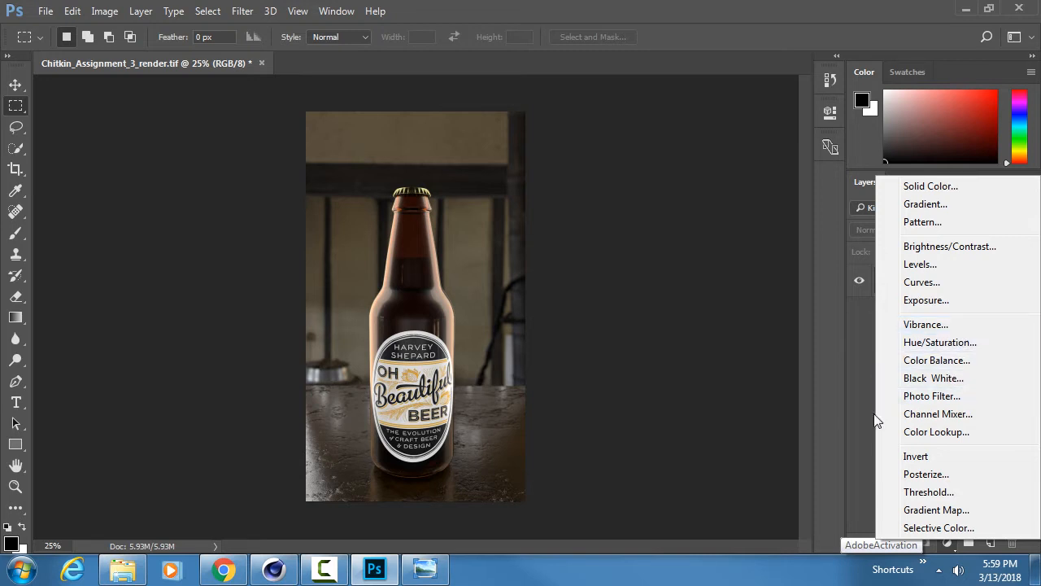
{"action": "left_click", "coordinate": [867, 352]}
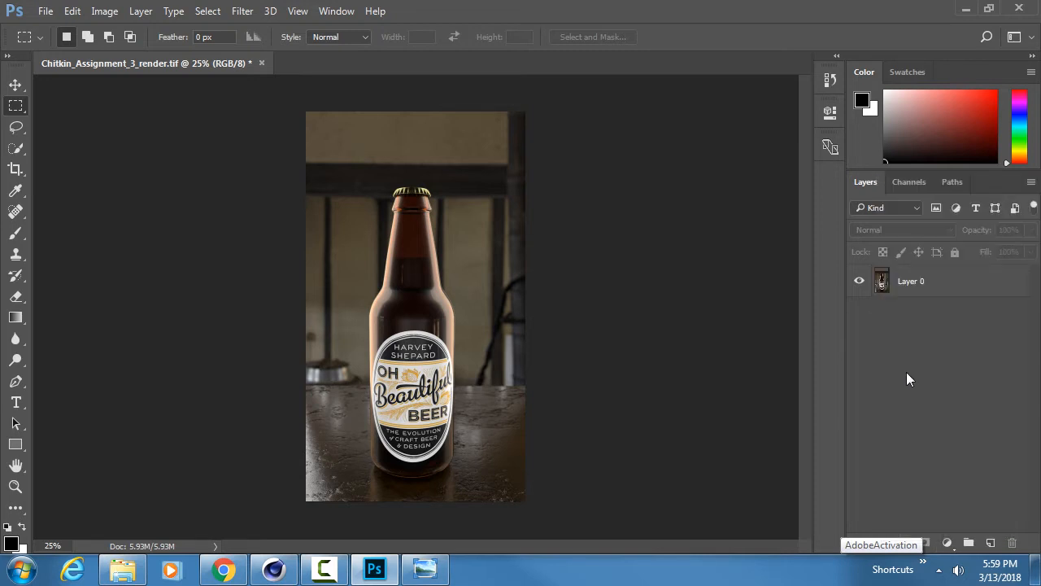
{"action": "left_click", "coordinate": [950, 289]}
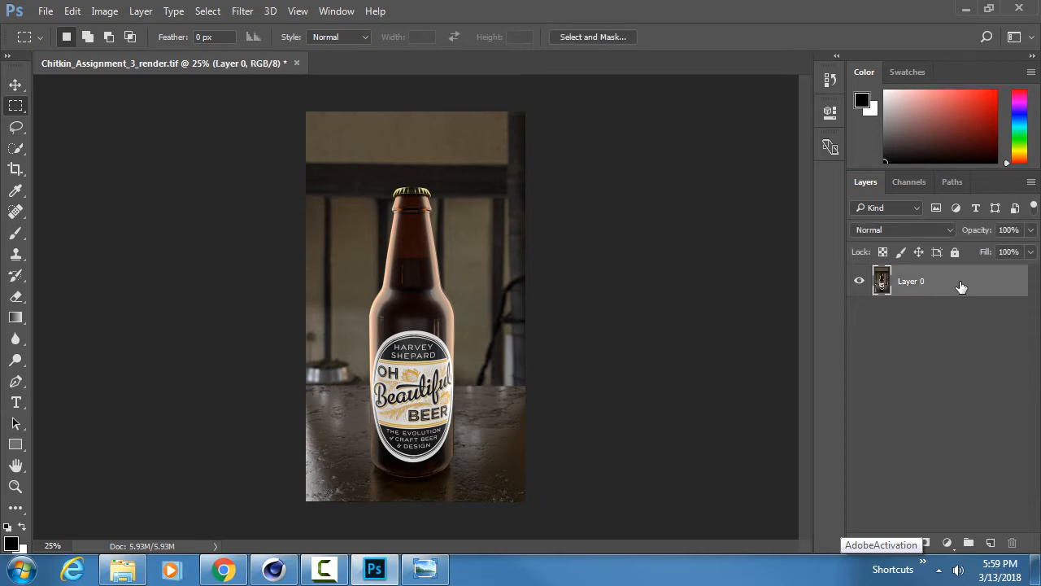
{"action": "right_click", "coordinate": [960, 285]}
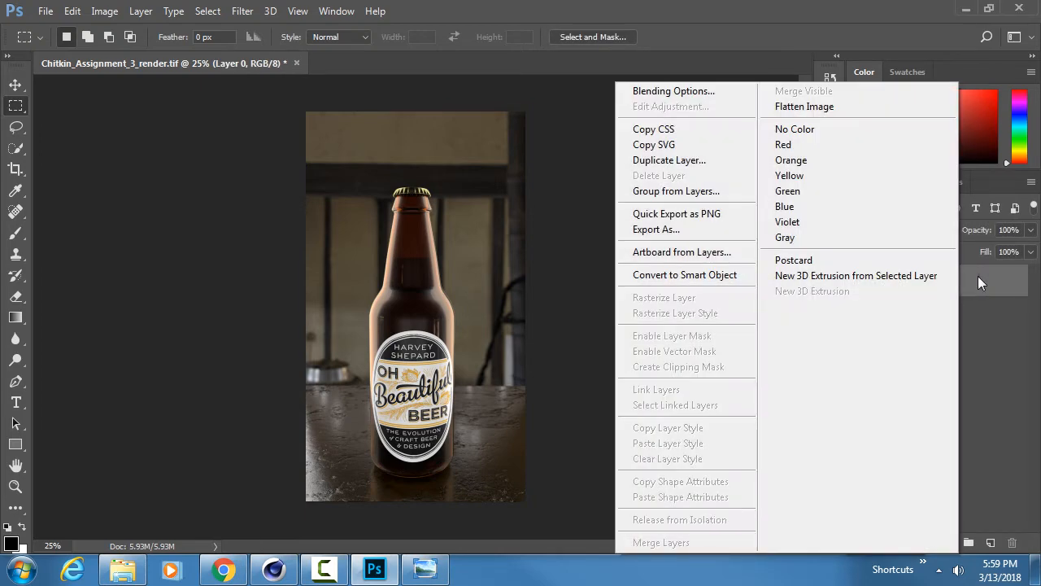
{"action": "left_click", "coordinate": [966, 371]}
{"action": "left_click", "coordinate": [947, 542]}
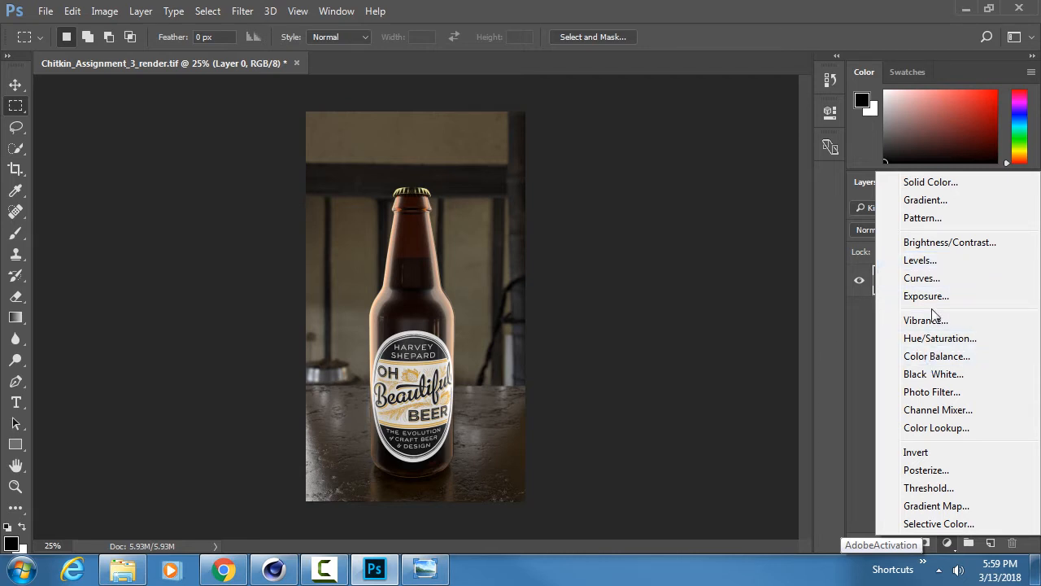
{"action": "left_click", "coordinate": [865, 328]}
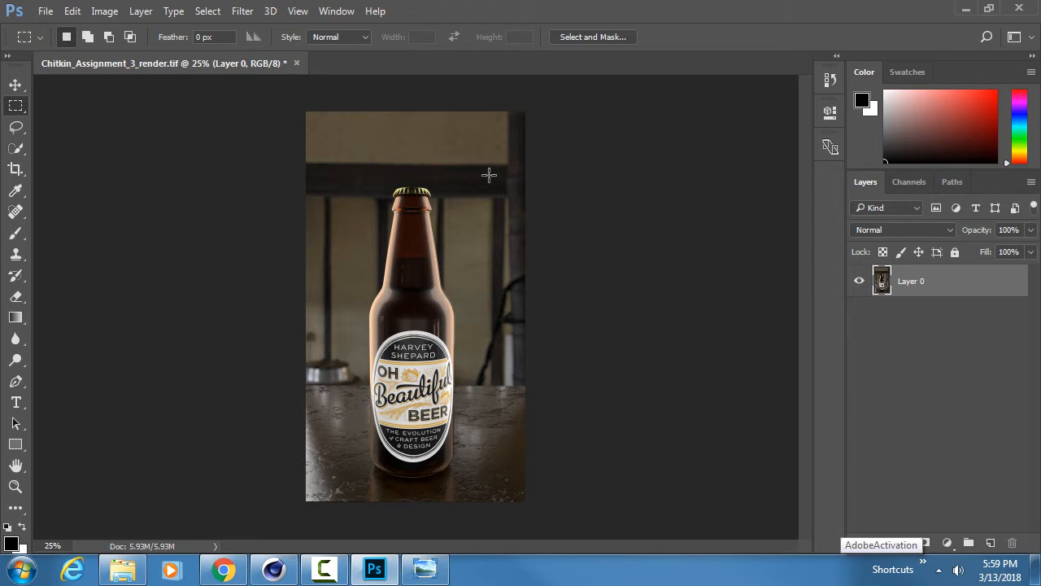
Step: Convert the bottle render layer to a Smart Object
{"action": "right_click", "coordinate": [962, 285]}
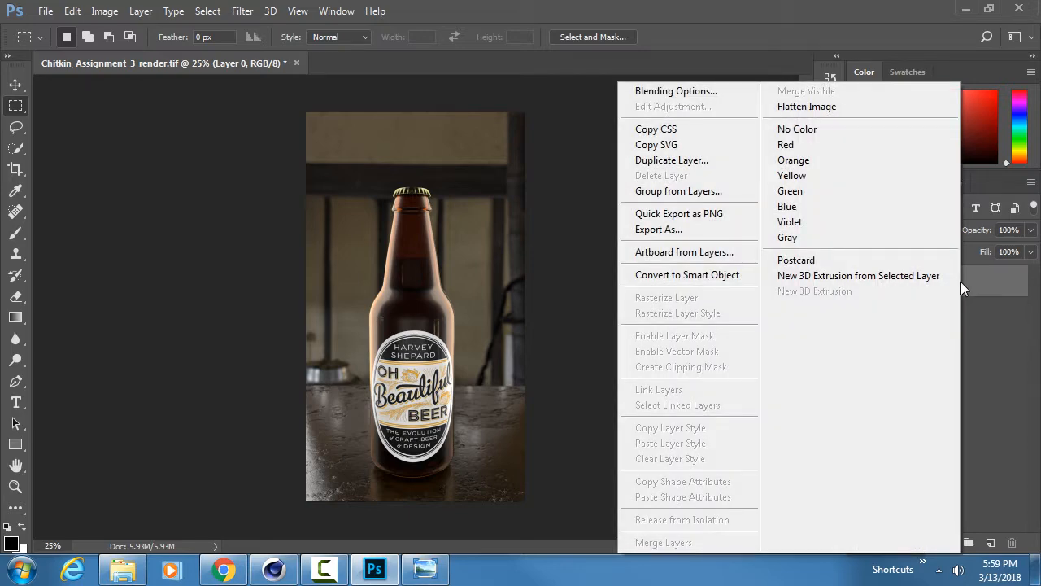
{"action": "left_click", "coordinate": [680, 275]}
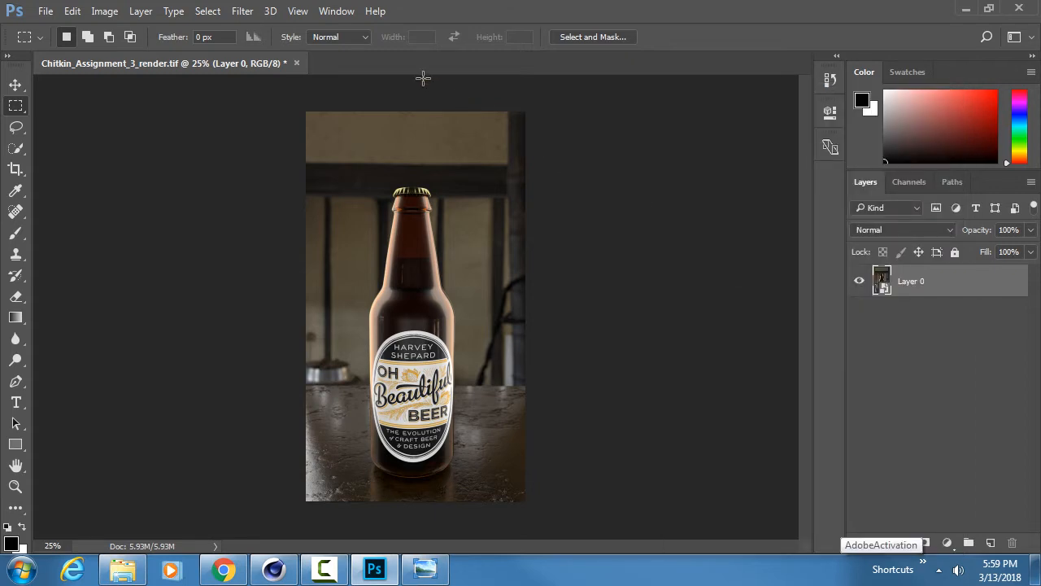
Step: Apply the Camera Raw Filter to the Smart Object layer and warm the image by setting Temperature to +8
{"action": "left_click", "coordinate": [244, 12]}
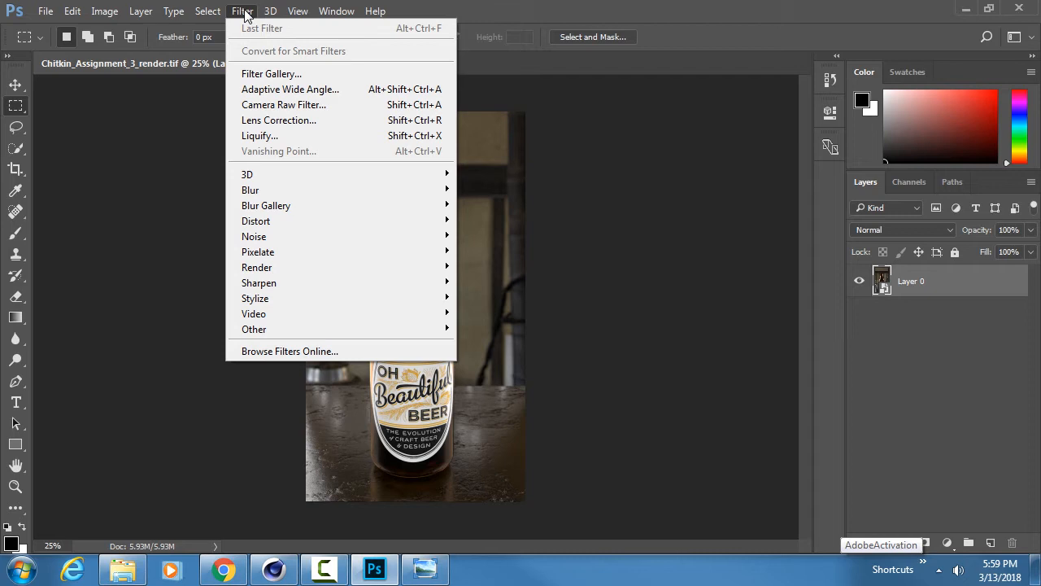
{"action": "left_click", "coordinate": [272, 107]}
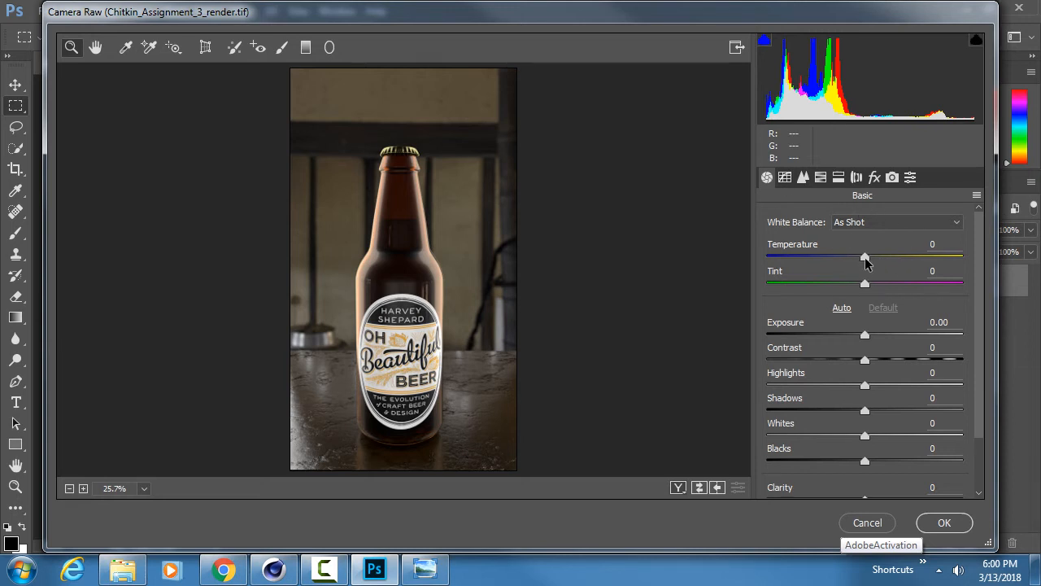
{"action": "left_click_drag", "start_coordinate": [866, 260], "coordinate": [874, 262]}
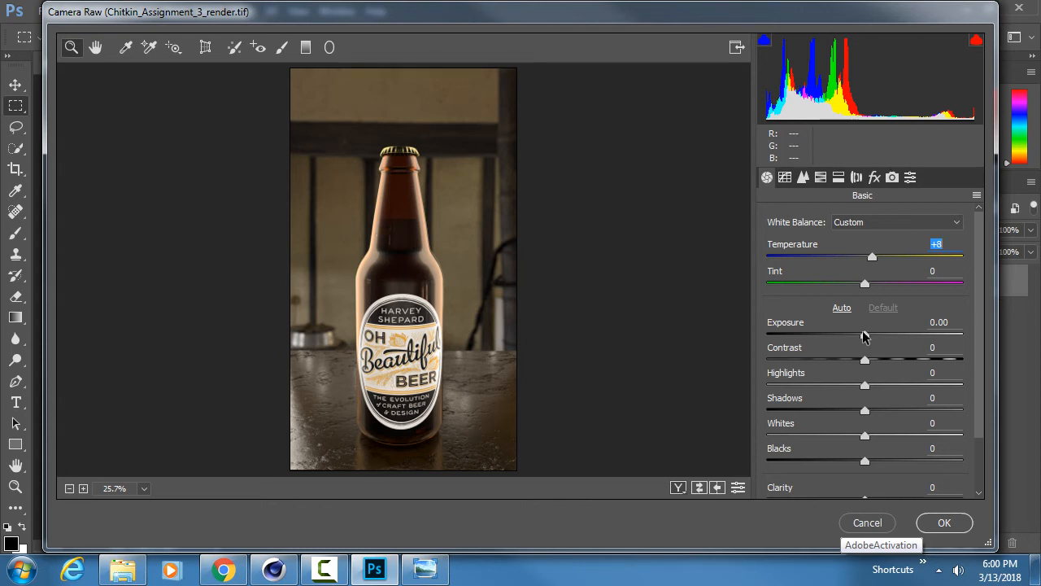
Step: Raise Contrast to +21 and Highlights to +28, and lower Shadows to -4 in the Basic adjustments
{"action": "left_click", "coordinate": [865, 361]}
{"action": "left_click_drag", "start_coordinate": [866, 363], "coordinate": [893, 386]}
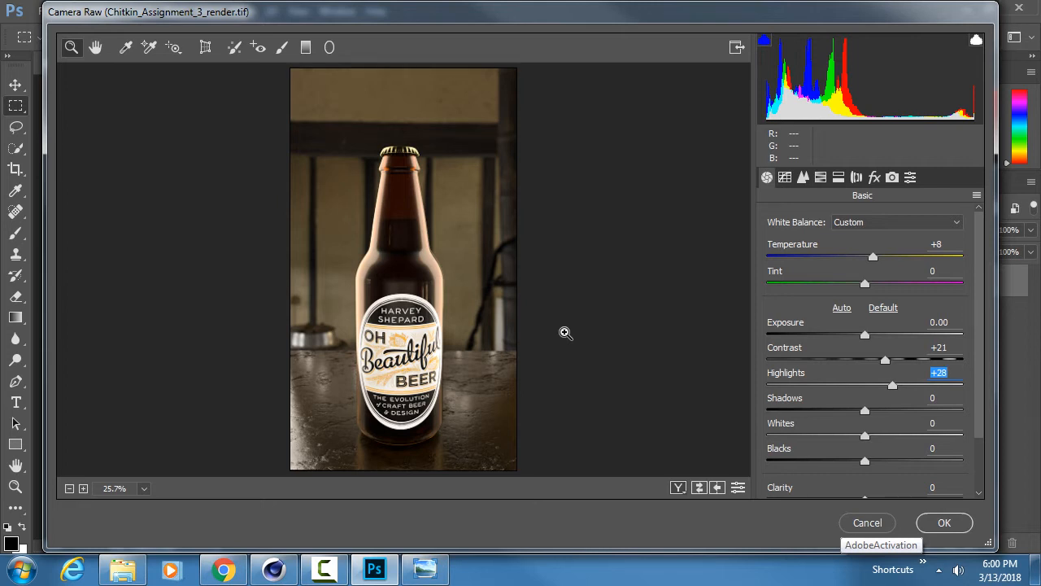
{"action": "left_click", "coordinate": [420, 278]}
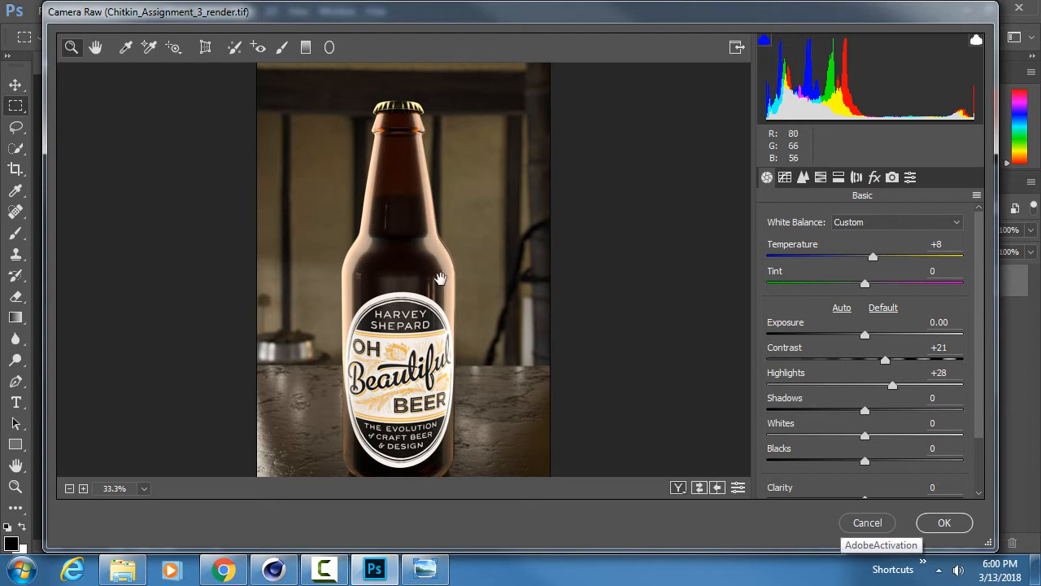
{"action": "left_click_drag", "start_coordinate": [440, 279], "coordinate": [457, 241]}
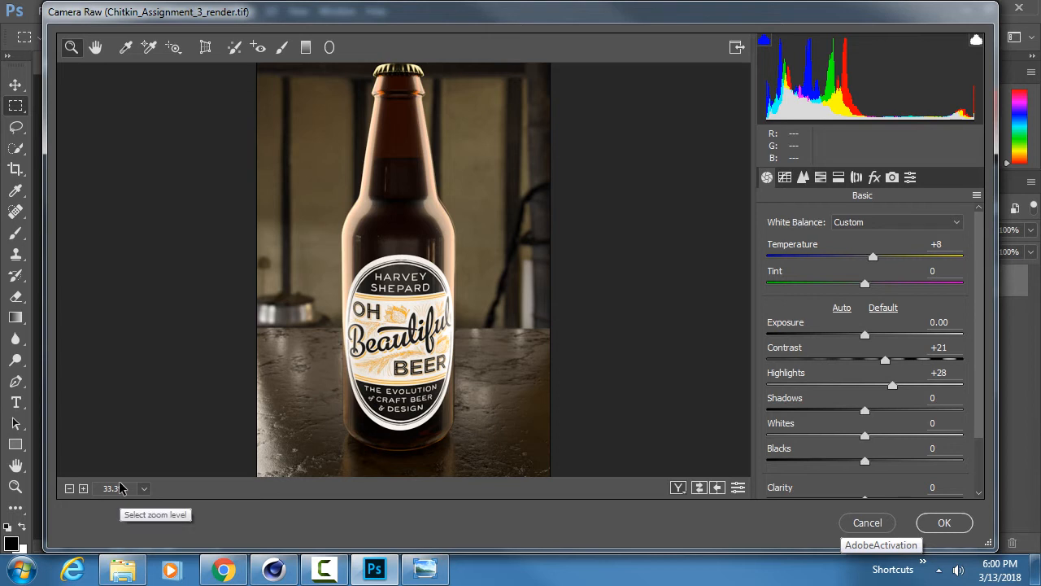
{"action": "mouse_move", "coordinate": [866, 411]}
{"action": "left_mouse_down"}
{"action": "mouse_move", "coordinate": [877, 413]}
{"action": "mouse_move", "coordinate": [849, 411]}
{"action": "mouse_move", "coordinate": [876, 415]}
{"action": "mouse_move", "coordinate": [861, 412]}
{"action": "left_mouse_up"}
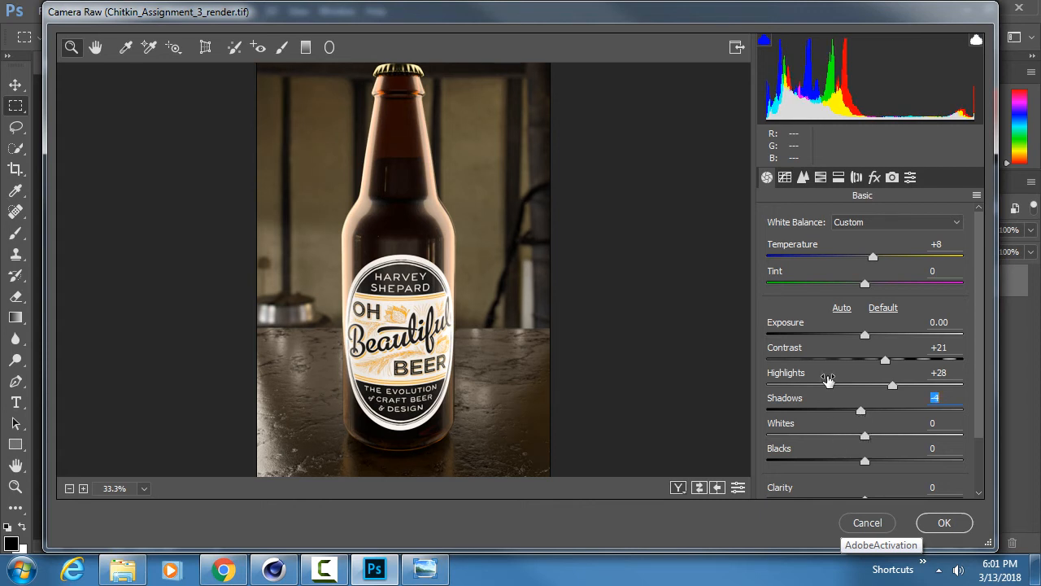
Step: Test Blacks at -97 and +100, and settle on Whites at +4 and Blacks at -9
{"action": "scroll", "coordinate": [863, 398], "scroll_direction": "down", "scroll_amount": 2}
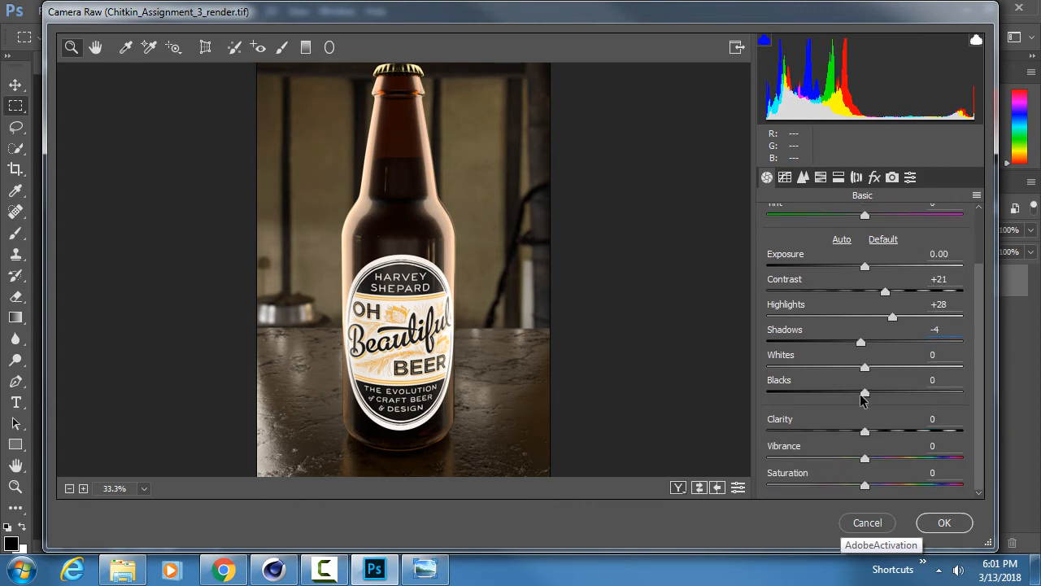
{"action": "left_click_drag", "start_coordinate": [863, 398], "coordinate": [772, 395]}
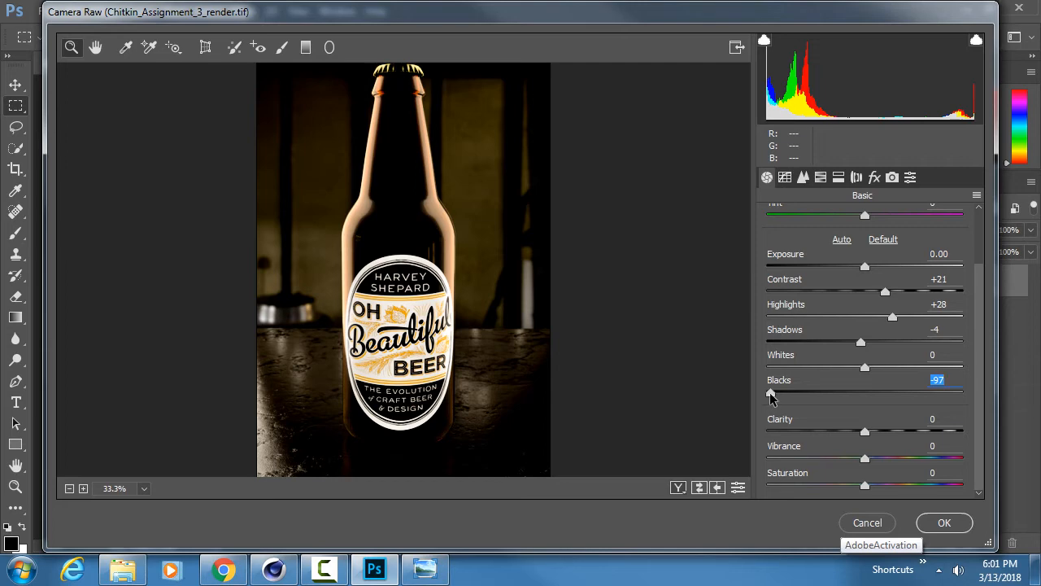
{"action": "left_click_drag", "start_coordinate": [769, 392], "coordinate": [999, 399]}
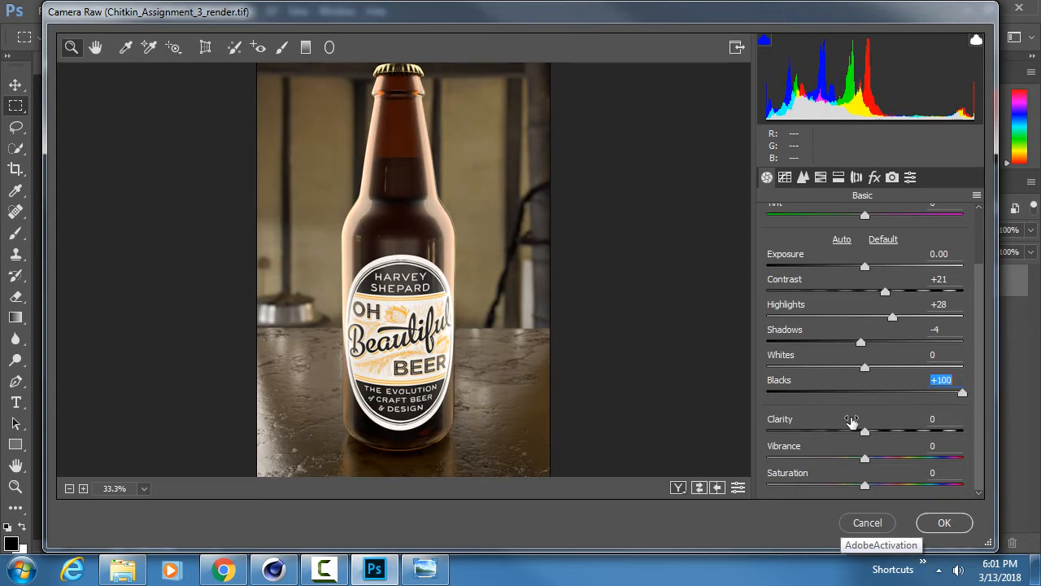
{"action": "mouse_move", "coordinate": [962, 394]}
{"action": "left_mouse_down"}
{"action": "mouse_move", "coordinate": [927, 395]}
{"action": "mouse_move", "coordinate": [988, 403]}
{"action": "mouse_move", "coordinate": [884, 401]}
{"action": "mouse_move", "coordinate": [969, 395]}
{"action": "left_mouse_up"}
{"action": "mouse_move", "coordinate": [865, 368]}
{"action": "left_mouse_down"}
{"action": "mouse_move", "coordinate": [721, 365]}
{"action": "mouse_move", "coordinate": [1029, 363]}
{"action": "mouse_move", "coordinate": [755, 367]}
{"action": "mouse_move", "coordinate": [1017, 376]}
{"action": "mouse_move", "coordinate": [766, 368]}
{"action": "mouse_move", "coordinate": [888, 368]}
{"action": "mouse_move", "coordinate": [869, 368]}
{"action": "left_mouse_up"}
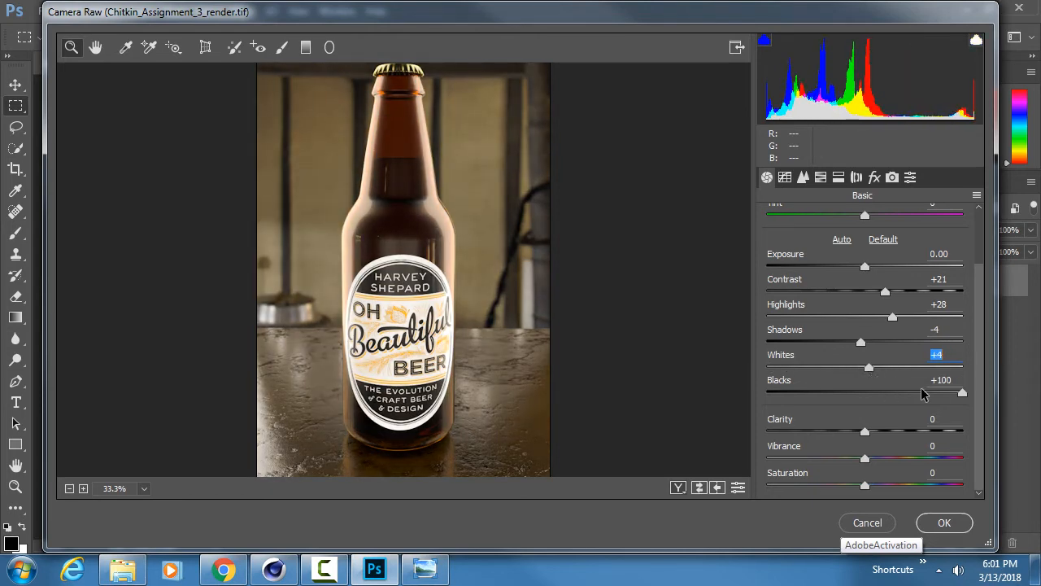
{"action": "left_click_drag", "start_coordinate": [961, 394], "coordinate": [855, 395]}
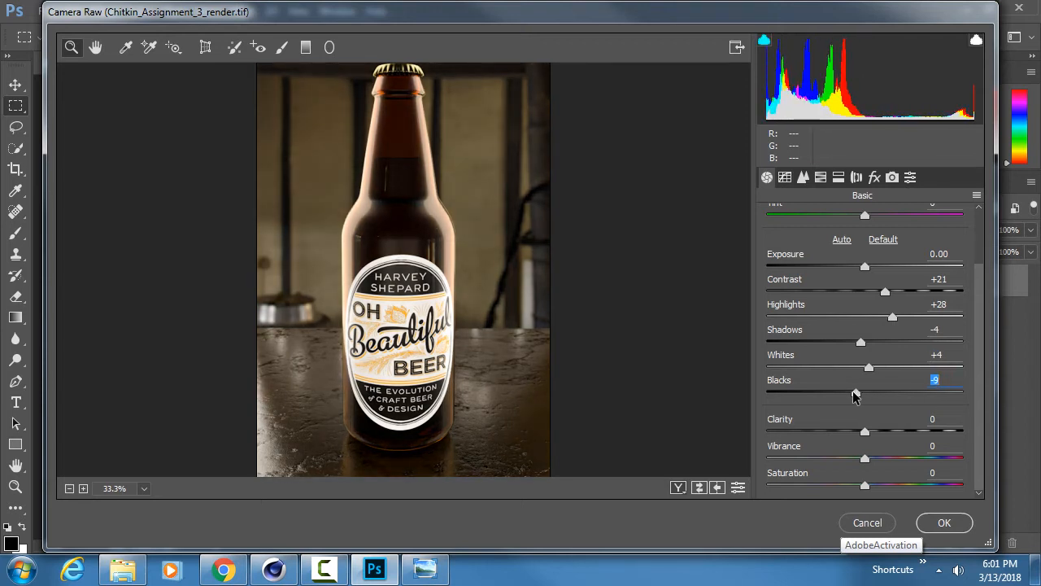
Step: Try HSL hue shifts with Reds at -10 and Oranges at +94 and -100, and return both hues to 0
{"action": "left_click", "coordinate": [784, 177]}
{"action": "left_click", "coordinate": [802, 178]}
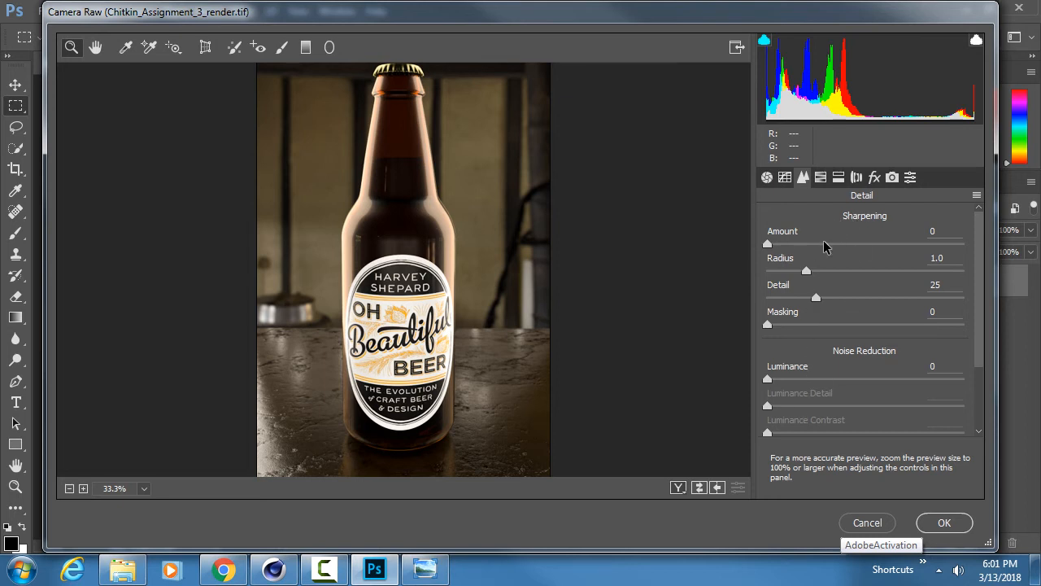
{"action": "left_click", "coordinate": [820, 178]}
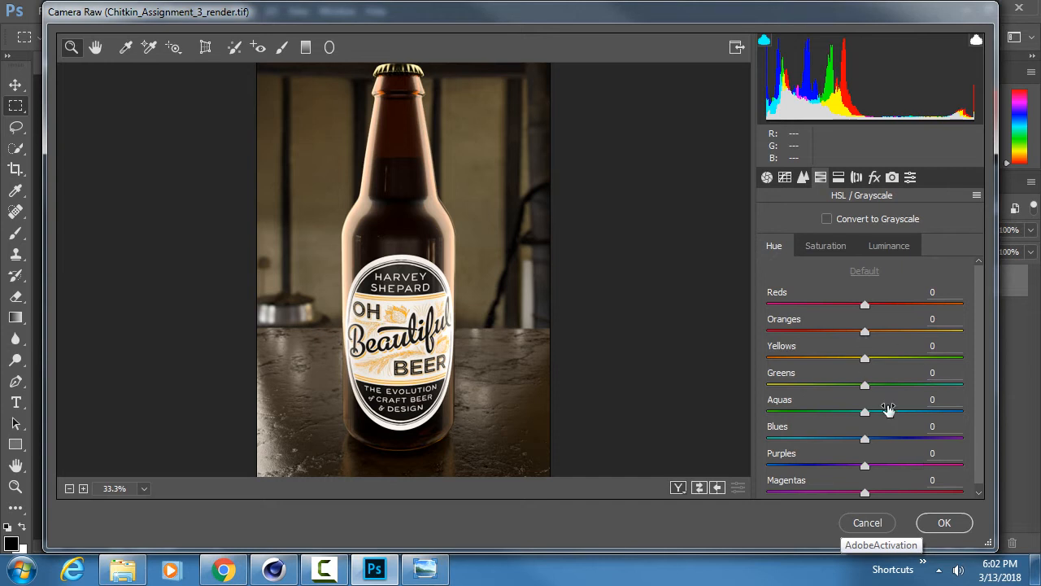
{"action": "left_click_drag", "start_coordinate": [979, 296], "coordinate": [979, 324]}
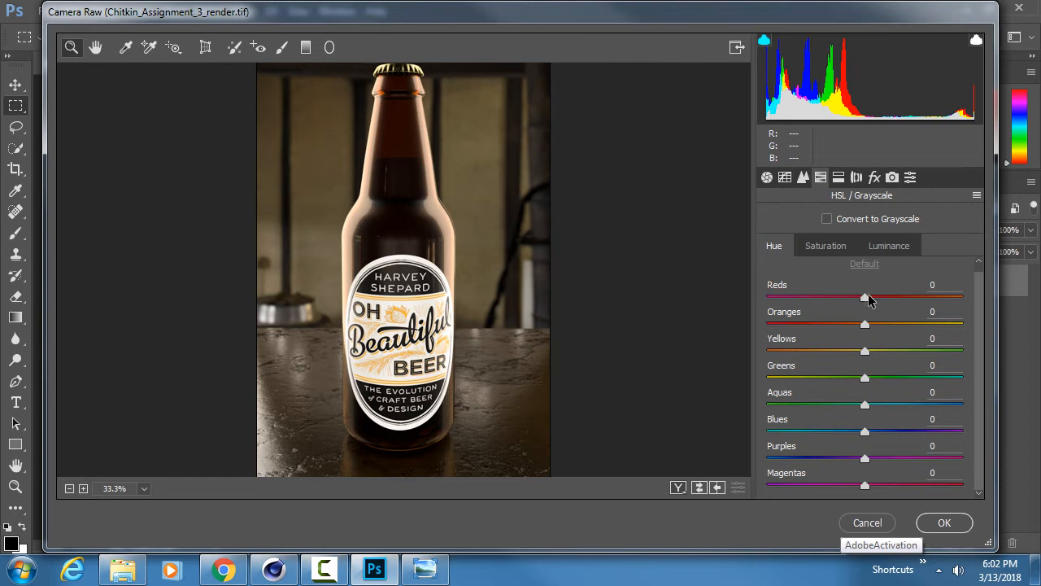
{"action": "mouse_move", "coordinate": [869, 301]}
{"action": "left_mouse_down"}
{"action": "mouse_move", "coordinate": [895, 298]}
{"action": "mouse_move", "coordinate": [855, 294]}
{"action": "left_mouse_up"}
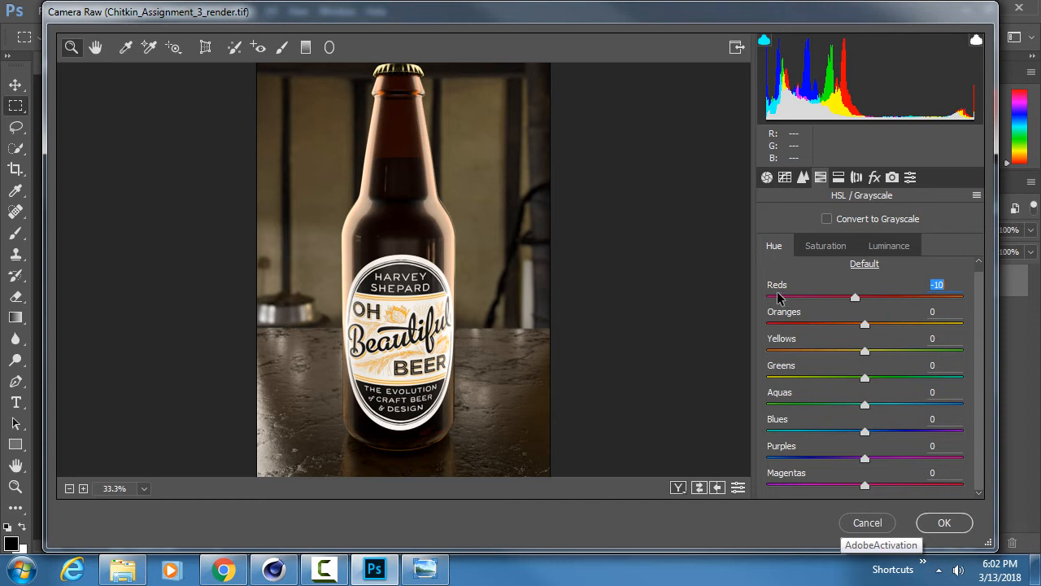
{"action": "left_click_drag", "start_coordinate": [857, 301], "coordinate": [954, 323]}
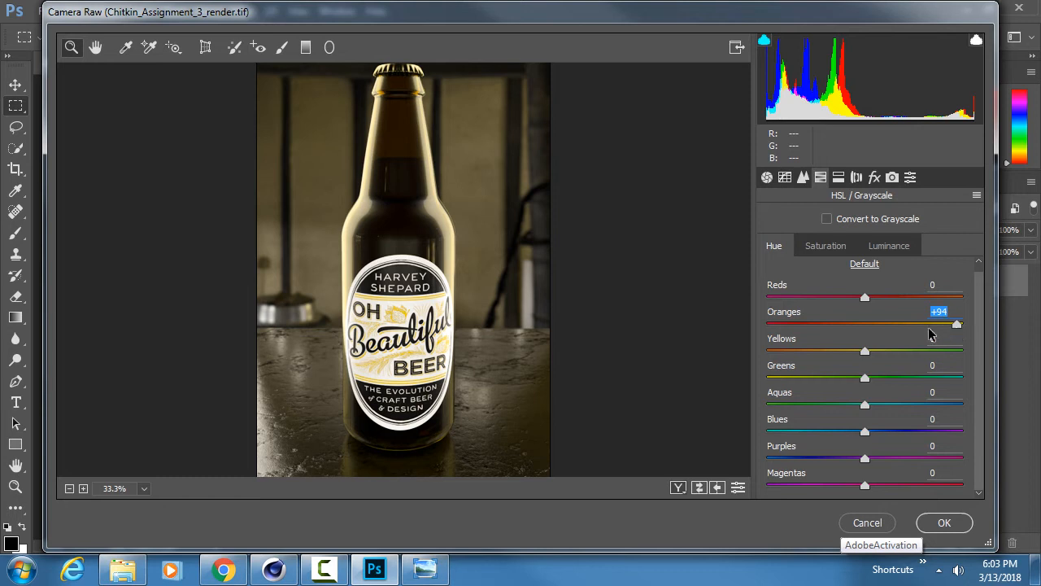
{"action": "left_click_drag", "start_coordinate": [957, 324], "coordinate": [772, 310]}
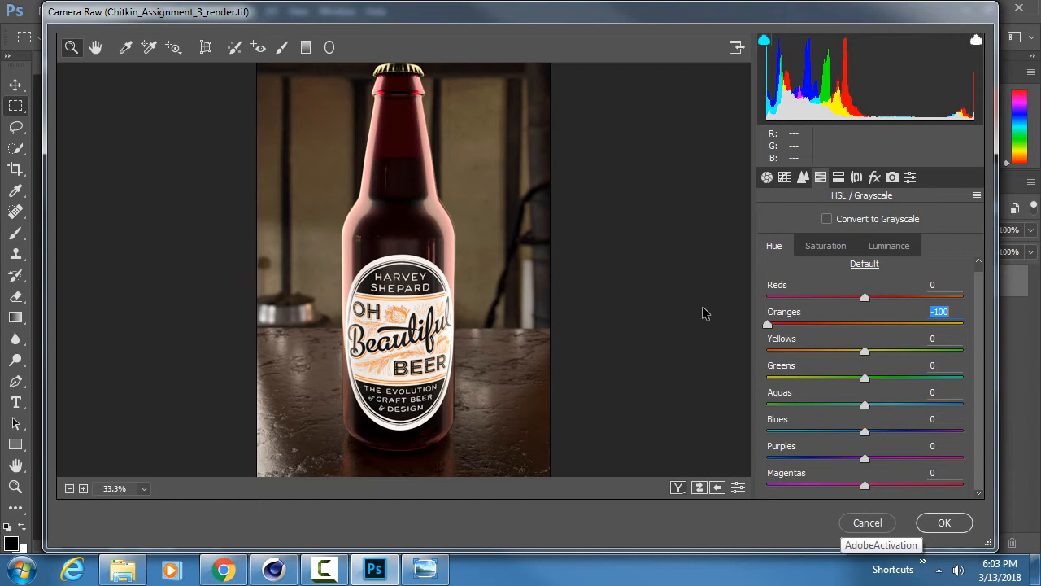
{"action": "left_click_drag", "start_coordinate": [816, 324], "coordinate": [867, 323]}
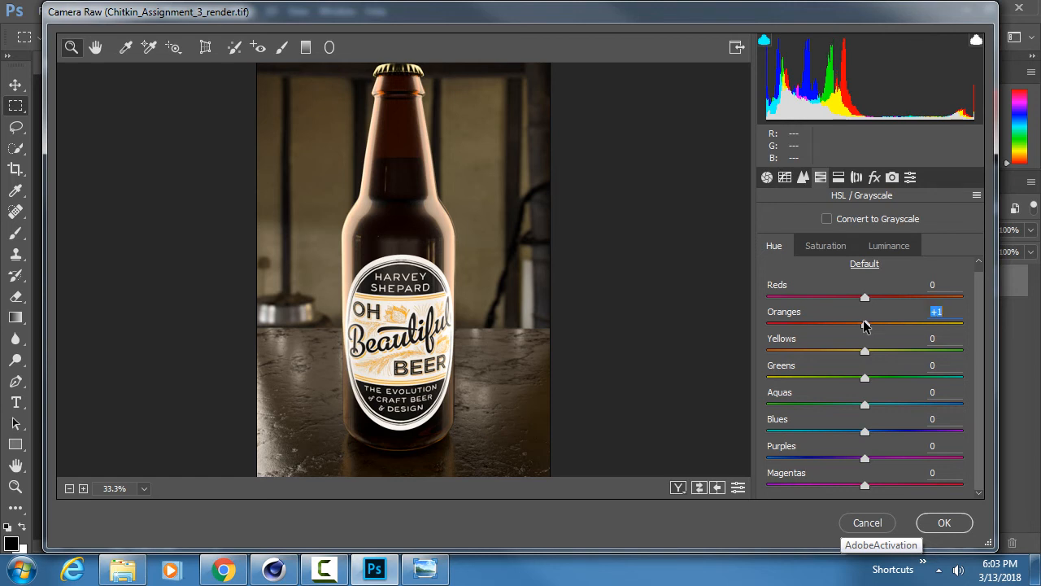
{"action": "type", "text": "0"}
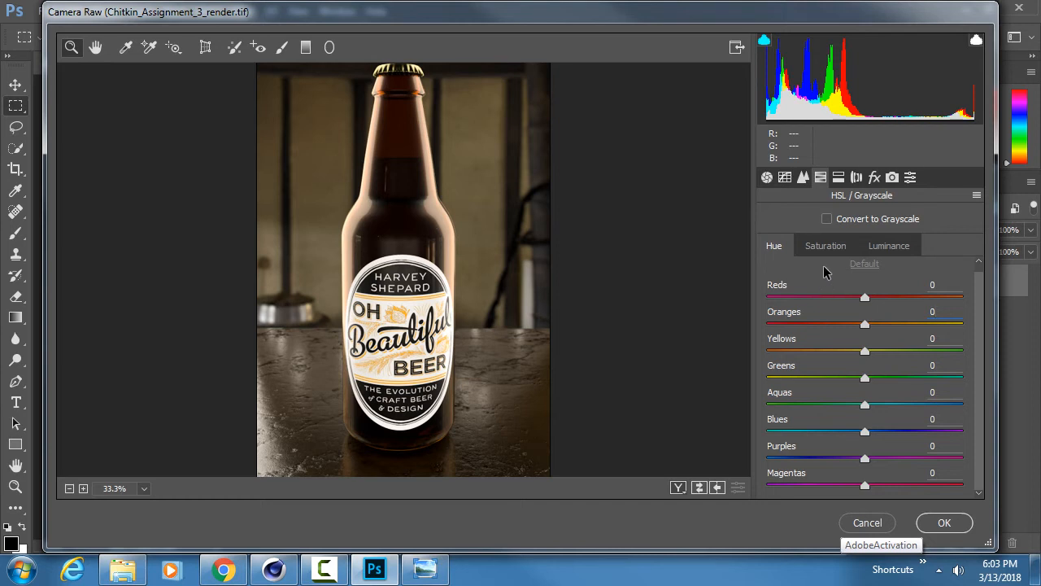
Step: Open the Split Toning settings, and switch to Chrome to show the image results for "orange and cyan color correction"
{"action": "left_click", "coordinate": [837, 182]}
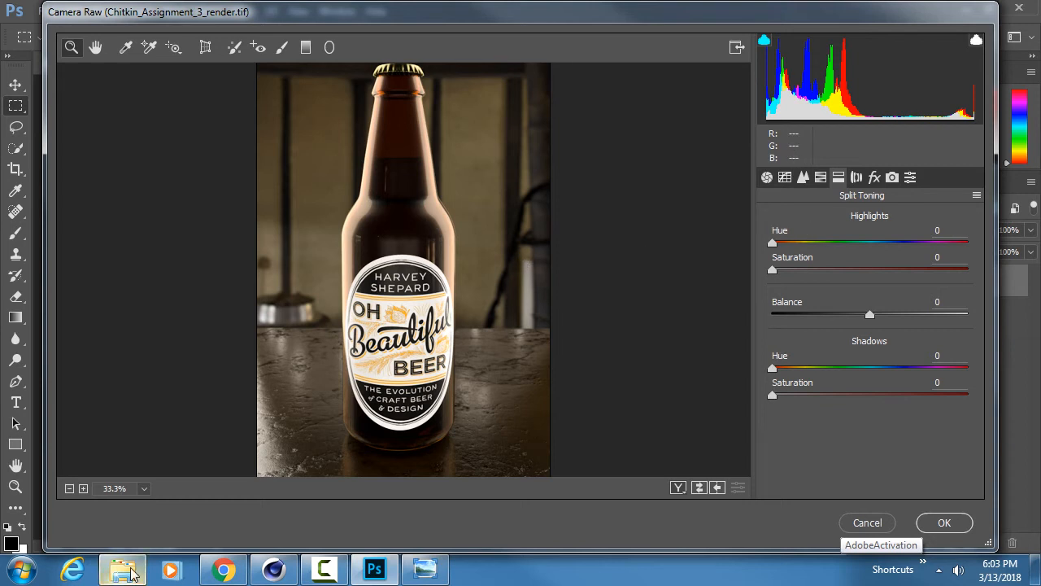
{"action": "left_click", "coordinate": [223, 569]}
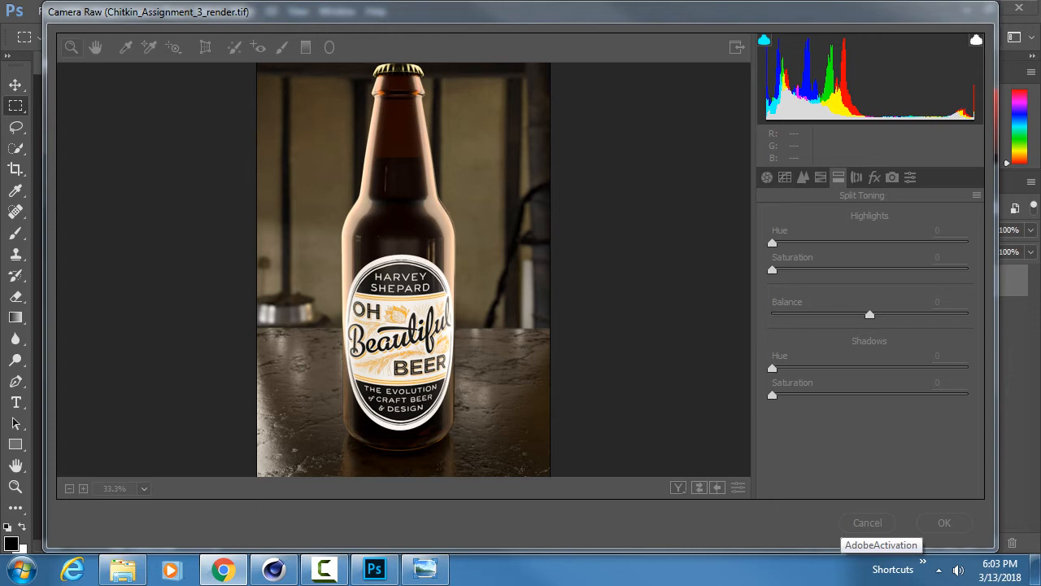
{"action": "left_click", "coordinate": [220, 569]}
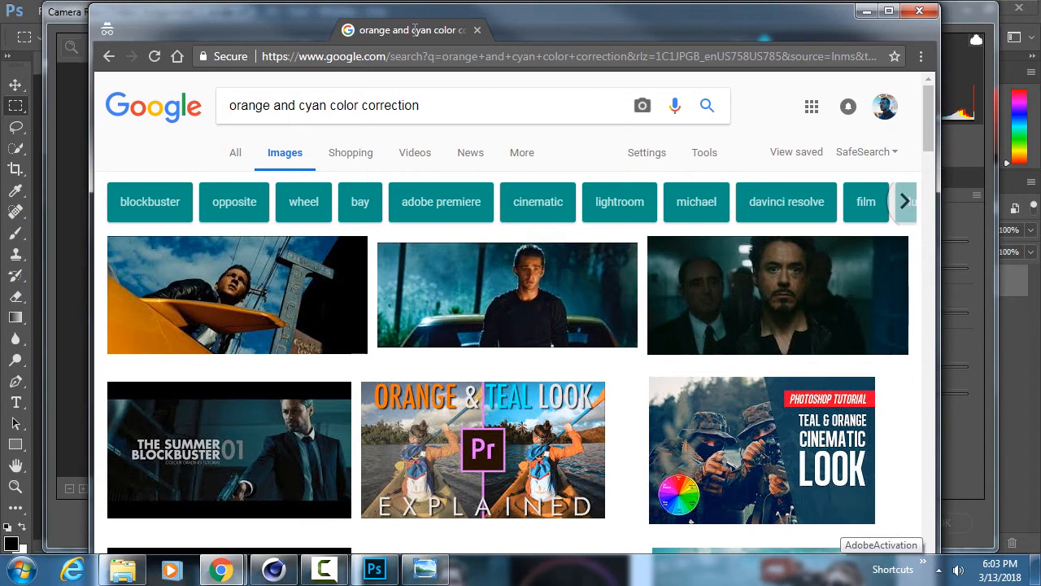
{"action": "left_click_drag", "start_coordinate": [415, 30], "coordinate": [416, 30]}
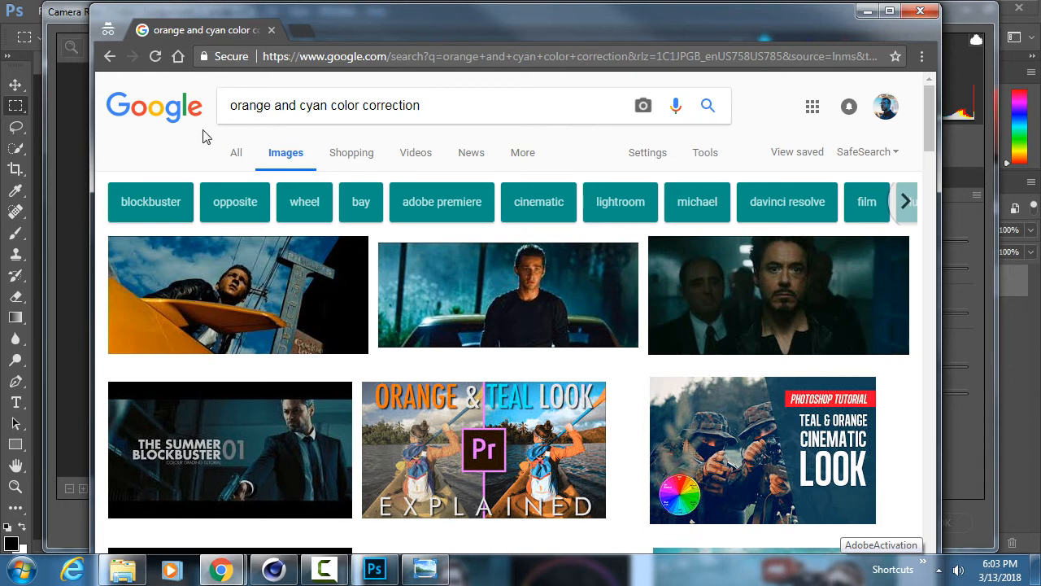
Step: Examine the orange and teal color grading examples throughout the image results, and return to the Camera Raw dialog
{"action": "scroll", "coordinate": [189, 143], "scroll_direction": "down", "scroll_amount": 4}
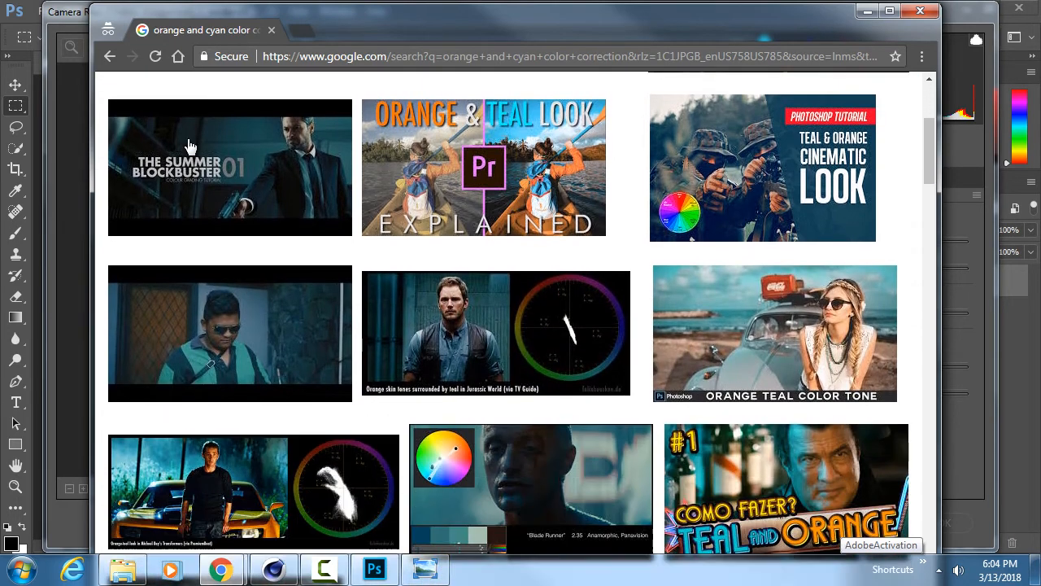
{"action": "scroll", "coordinate": [188, 145], "scroll_direction": "down", "scroll_amount": 4}
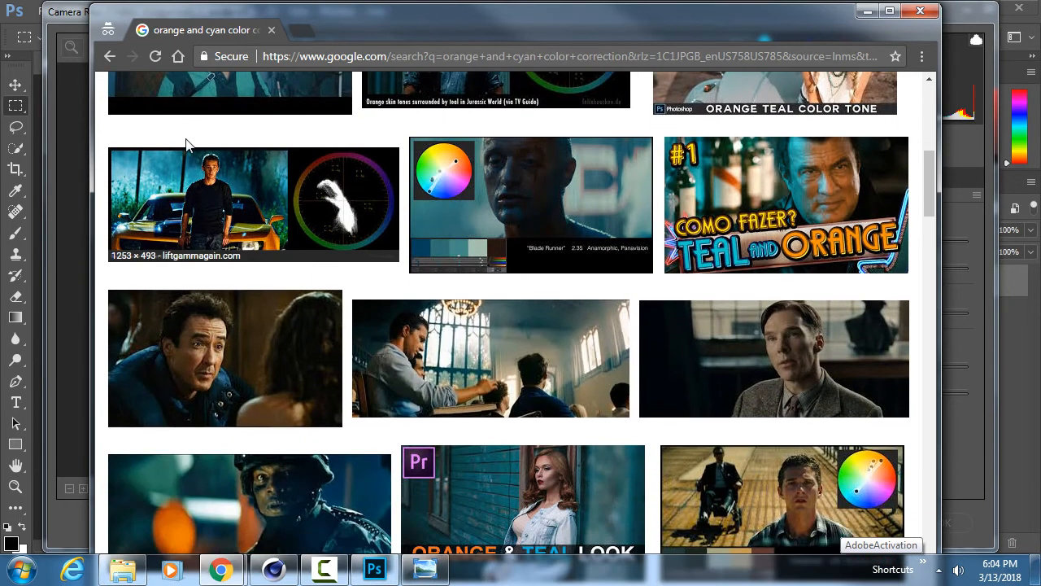
{"action": "scroll", "coordinate": [185, 143], "scroll_direction": "down", "scroll_amount": 2}
{"action": "scroll", "coordinate": [186, 145], "scroll_direction": "down", "scroll_amount": 2}
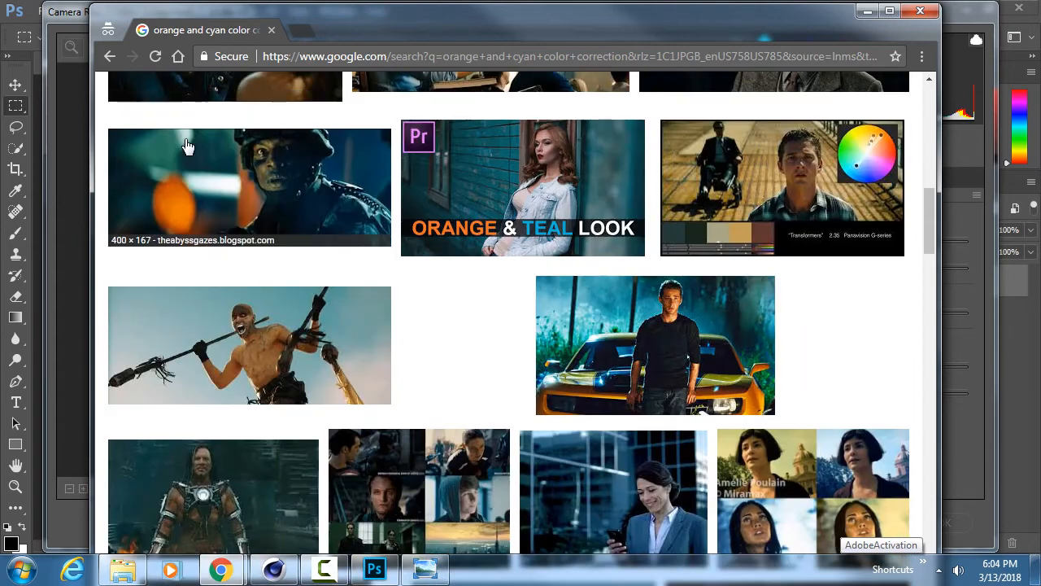
{"action": "scroll", "coordinate": [187, 146], "scroll_direction": "down", "scroll_amount": 4}
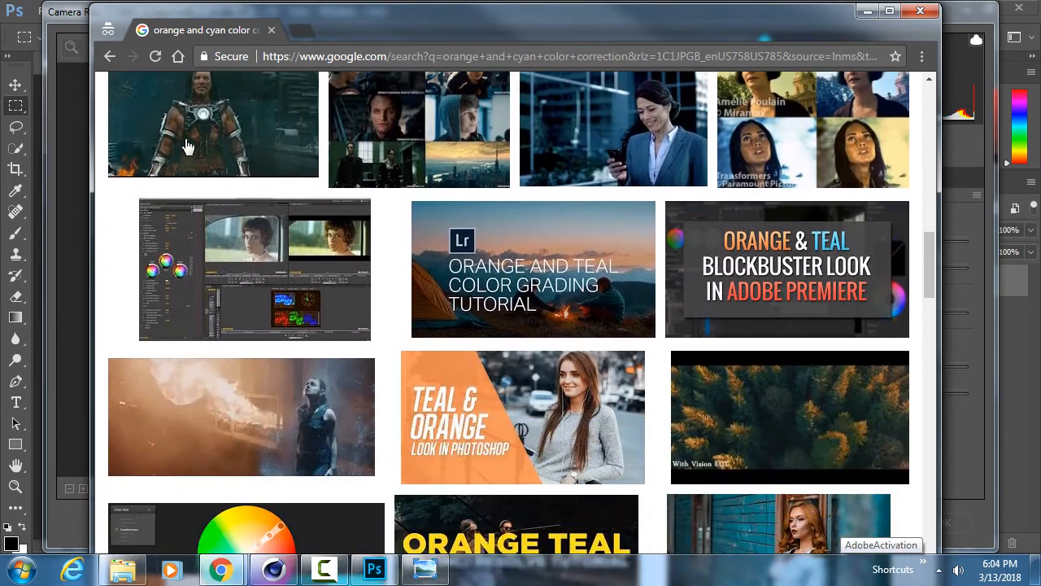
{"action": "scroll", "coordinate": [187, 146], "scroll_direction": "down", "scroll_amount": 1}
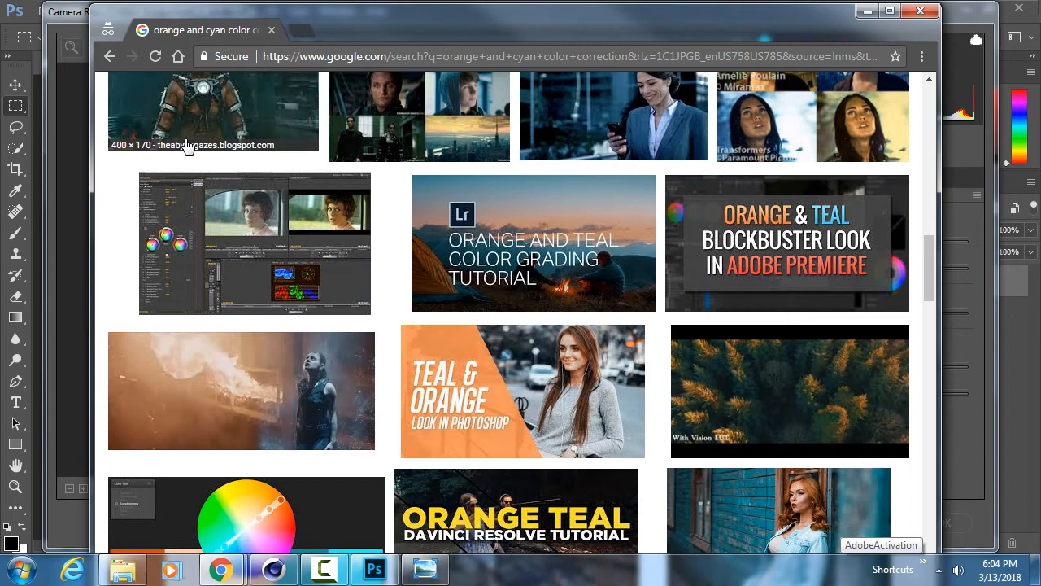
{"action": "scroll", "coordinate": [188, 145], "scroll_direction": "down", "scroll_amount": 3}
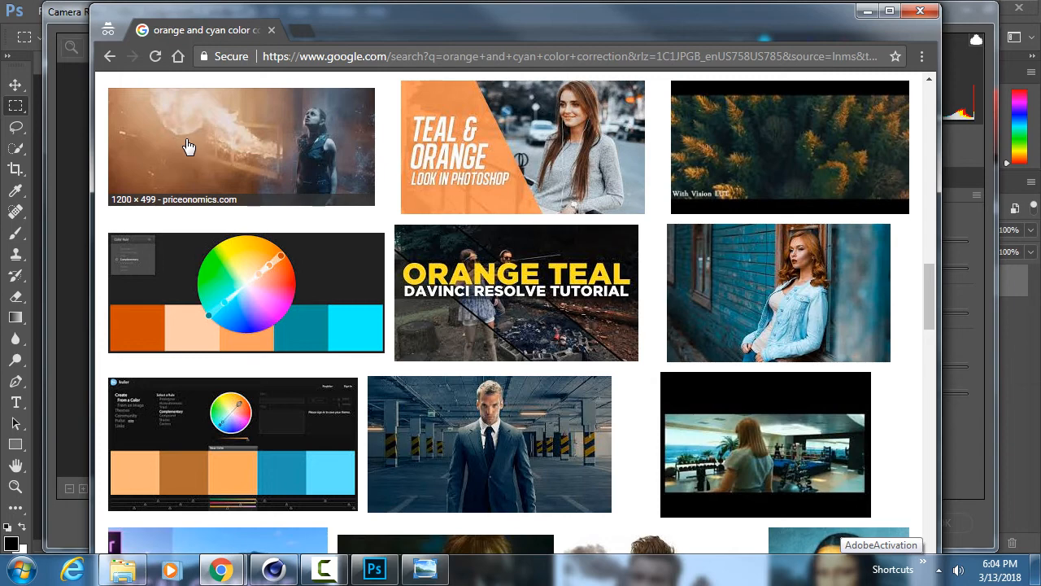
{"action": "scroll", "coordinate": [188, 147], "scroll_direction": "down", "scroll_amount": 7}
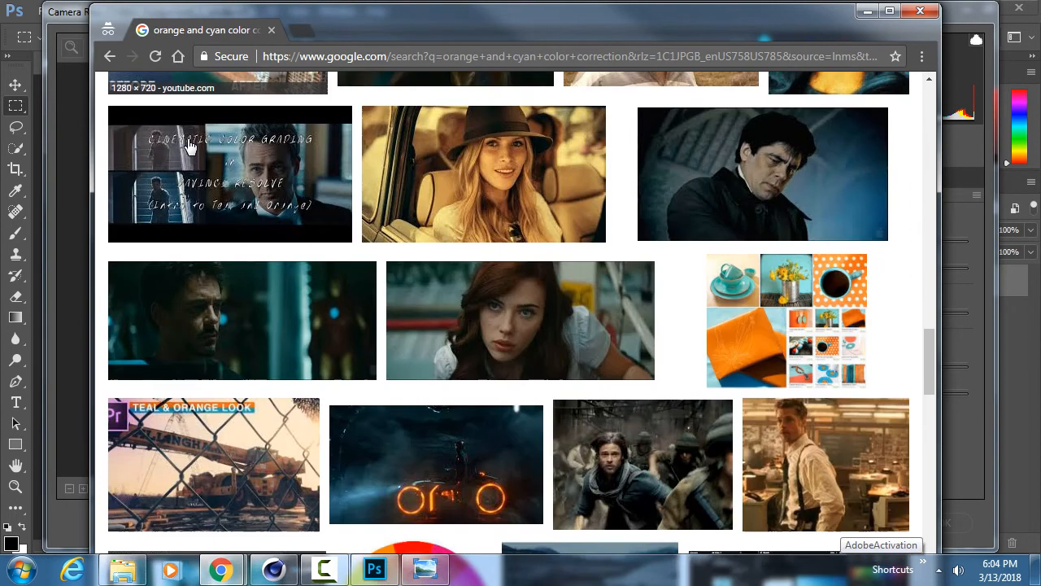
{"action": "scroll", "coordinate": [188, 146], "scroll_direction": "down", "scroll_amount": 1}
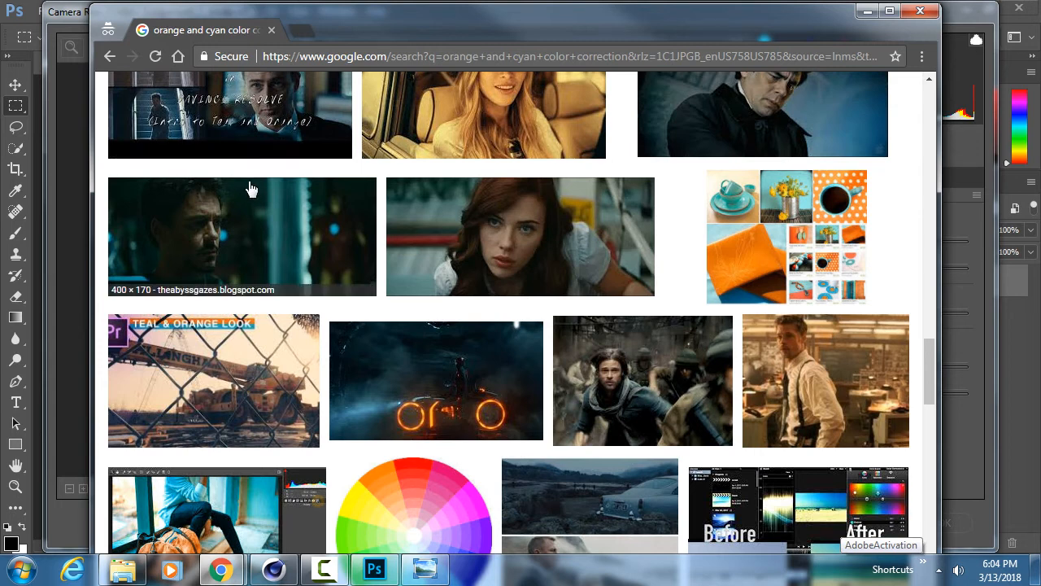
{"action": "scroll", "coordinate": [249, 189], "scroll_direction": "down", "scroll_amount": 4}
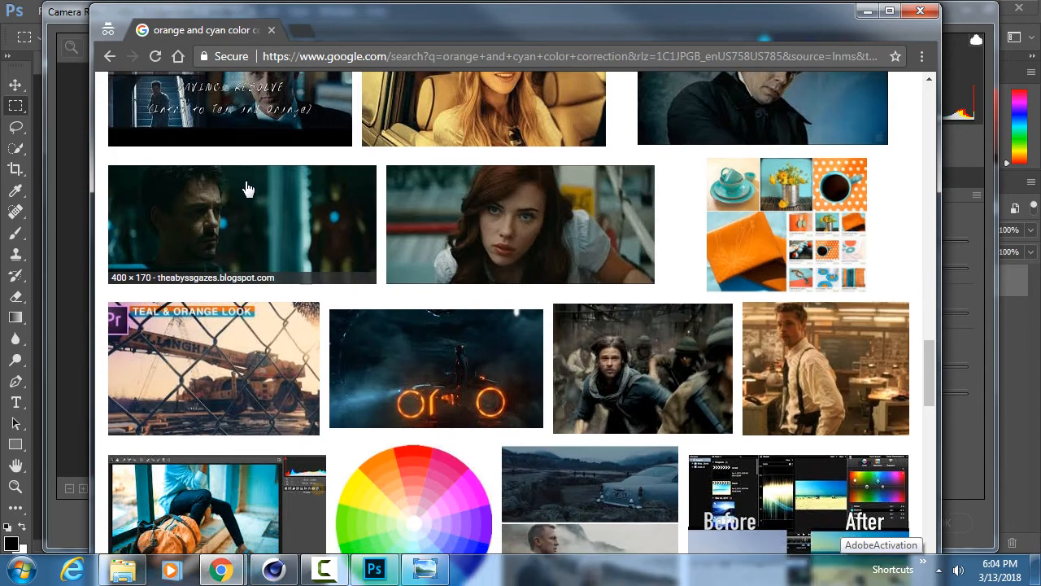
{"action": "scroll", "coordinate": [248, 189], "scroll_direction": "down", "scroll_amount": 6}
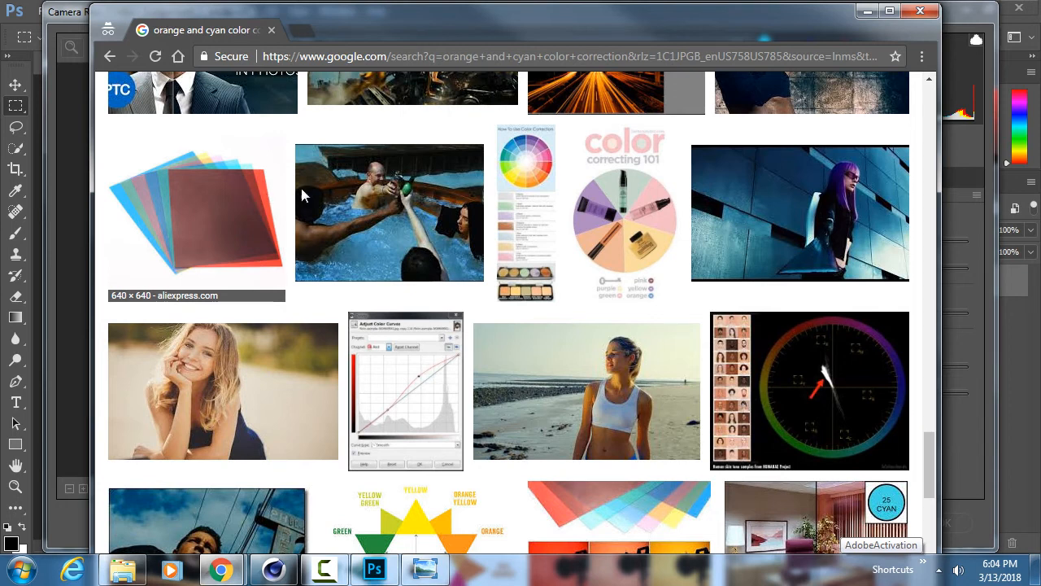
{"action": "scroll", "coordinate": [300, 192], "scroll_direction": "down", "scroll_amount": 5}
{"action": "scroll", "coordinate": [331, 190], "scroll_direction": "down", "scroll_amount": 5}
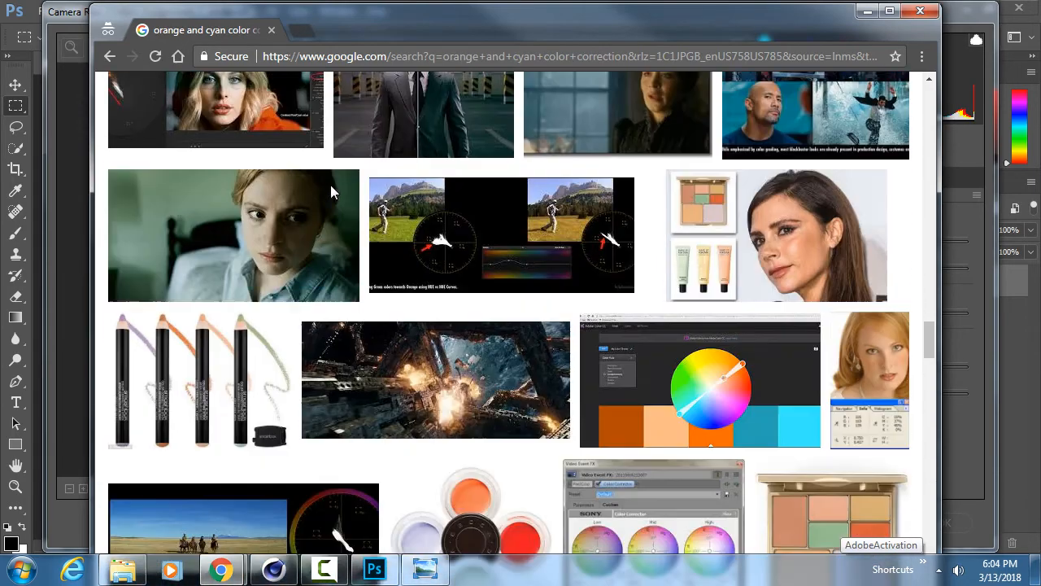
{"action": "scroll", "coordinate": [331, 190], "scroll_direction": "down", "scroll_amount": 10}
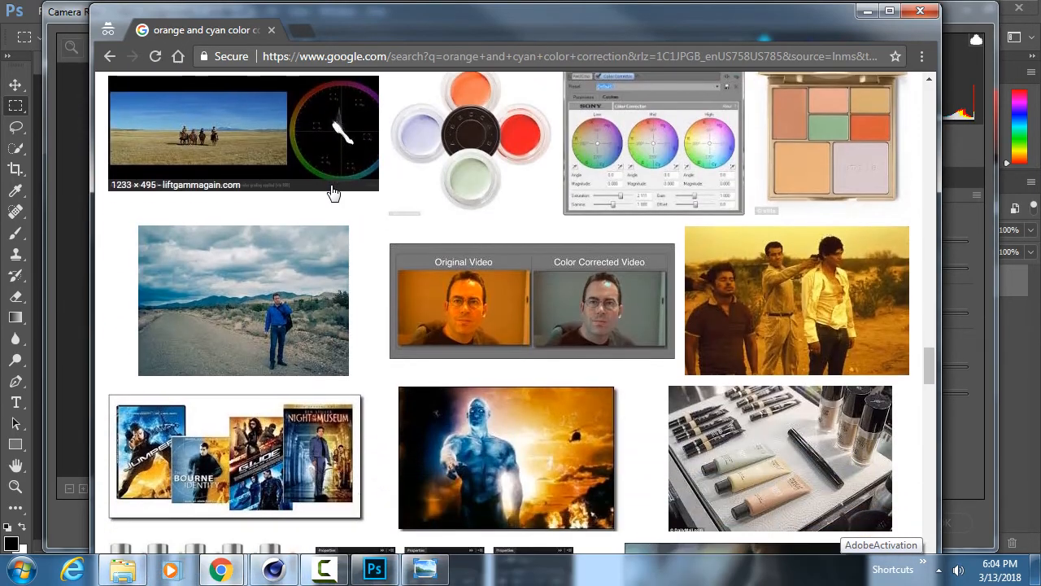
{"action": "scroll", "coordinate": [332, 193], "scroll_direction": "down", "scroll_amount": 4}
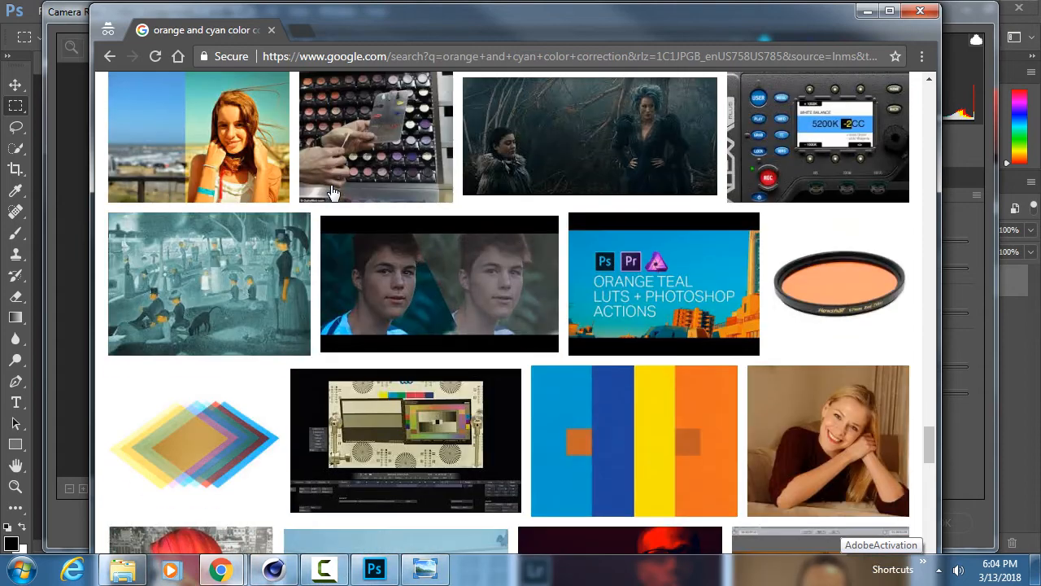
{"action": "left_click_drag", "start_coordinate": [413, 30], "coordinate": [817, 75]}
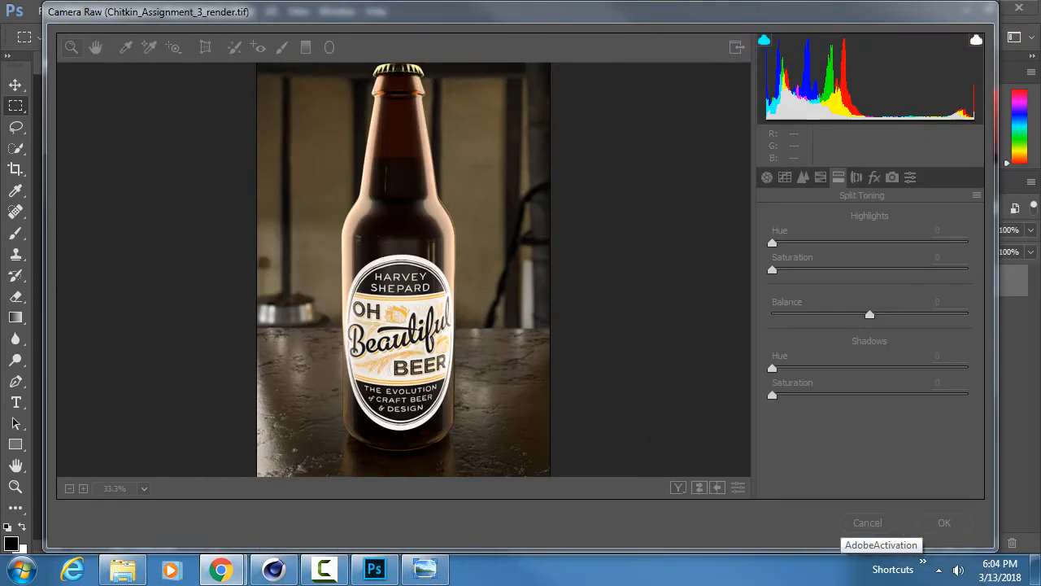
Step: Try a highlight hue of 209 and settle on split-toning highlights with Hue 38 and Saturation 30
{"action": "left_click", "coordinate": [806, 211]}
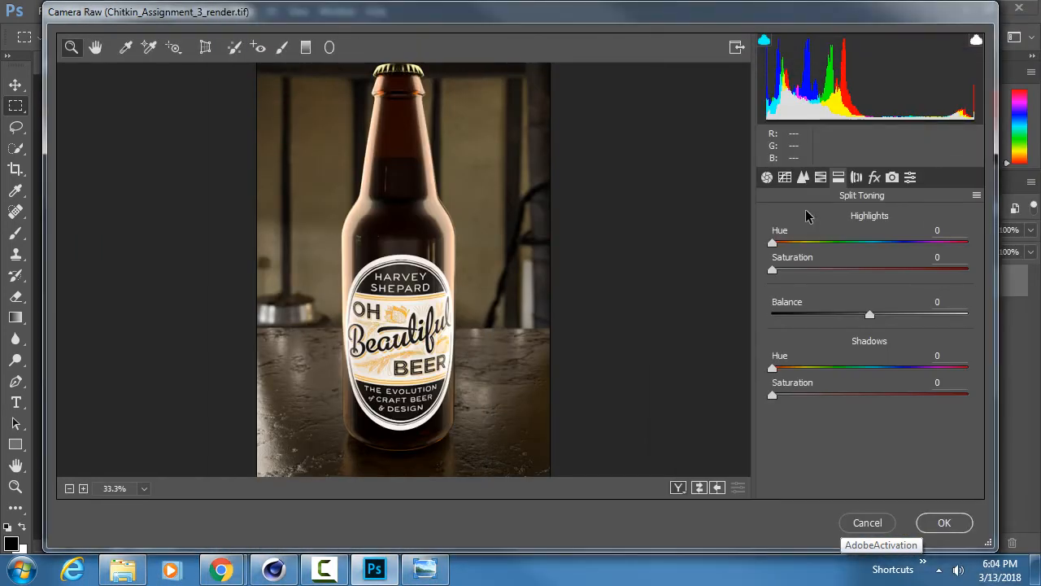
{"action": "left_click_drag", "start_coordinate": [846, 242], "coordinate": [884, 242]}
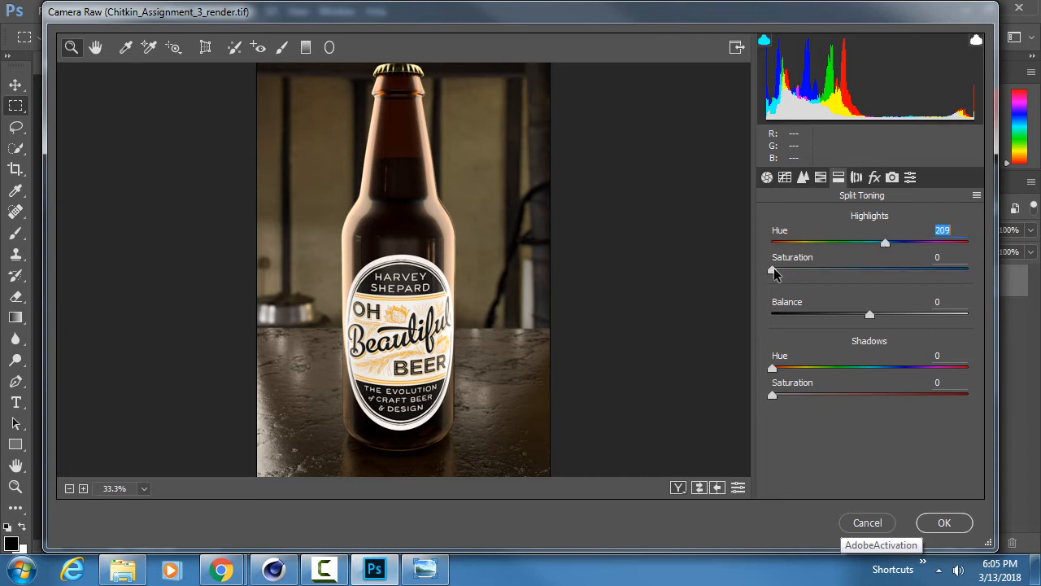
{"action": "mouse_move", "coordinate": [774, 272]}
{"action": "left_mouse_down"}
{"action": "mouse_move", "coordinate": [799, 268]}
{"action": "mouse_move", "coordinate": [774, 270]}
{"action": "left_mouse_up"}
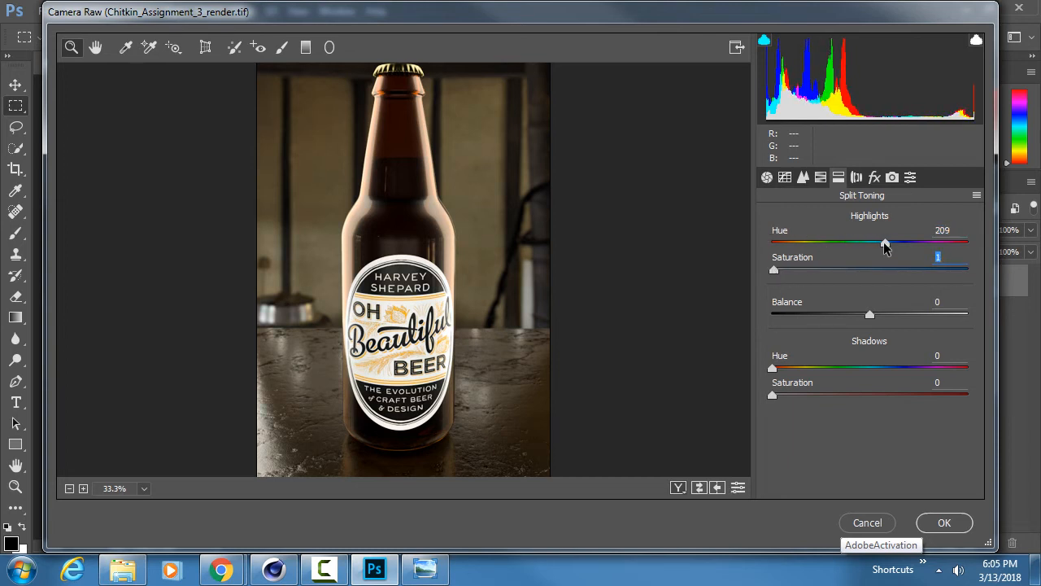
{"action": "left_click_drag", "start_coordinate": [885, 244], "coordinate": [809, 238]}
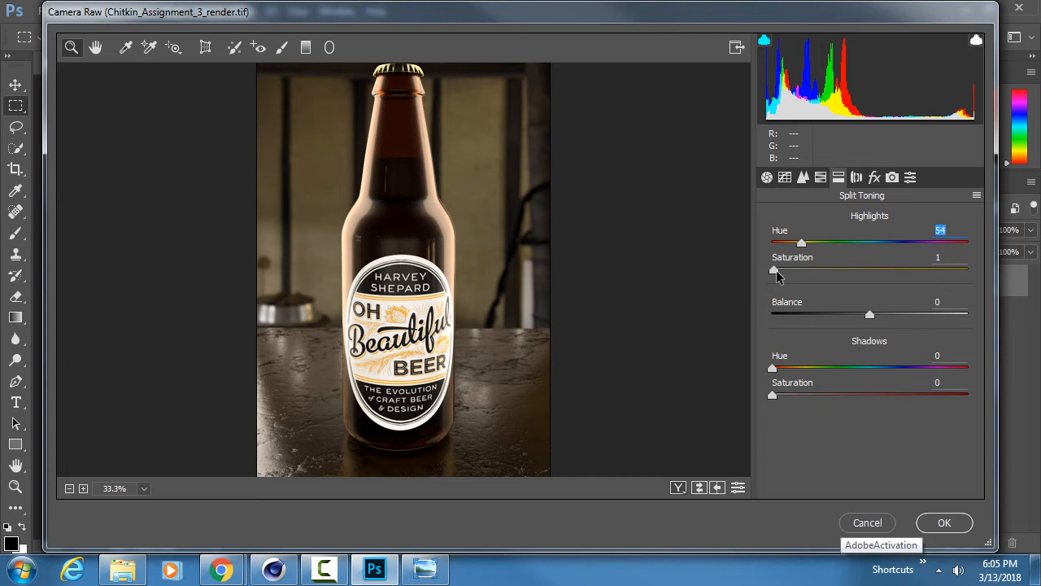
{"action": "left_click_drag", "start_coordinate": [802, 240], "coordinate": [794, 242]}
{"action": "left_click_drag", "start_coordinate": [774, 270], "coordinate": [831, 268]}
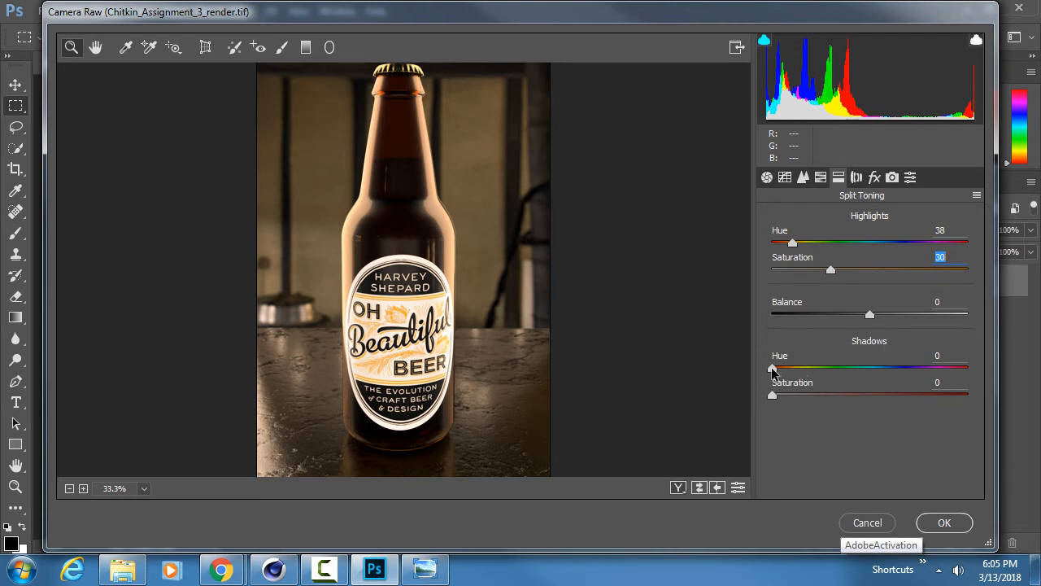
Step: Tone the shadows blue with Hue 222 and Saturation 30, and set the split-toning Balance to -20
{"action": "left_click_drag", "start_coordinate": [773, 368], "coordinate": [892, 368]}
{"action": "left_click_drag", "start_coordinate": [772, 397], "coordinate": [830, 396]}
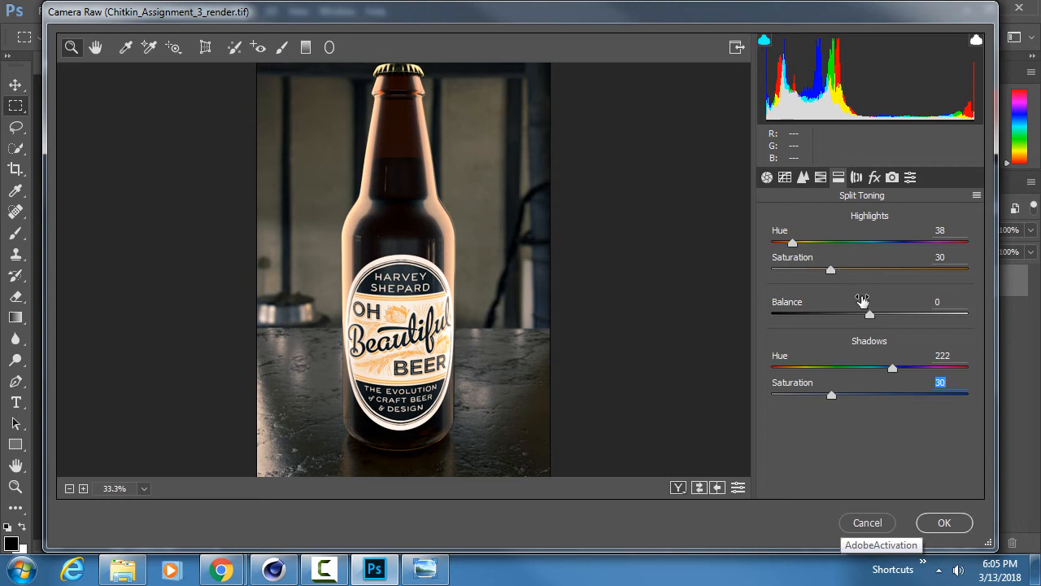
{"action": "mouse_move", "coordinate": [871, 314]}
{"action": "left_mouse_down"}
{"action": "mouse_move", "coordinate": [936, 316]}
{"action": "mouse_move", "coordinate": [820, 315]}
{"action": "mouse_move", "coordinate": [878, 316]}
{"action": "mouse_move", "coordinate": [857, 317]}
{"action": "left_mouse_up"}
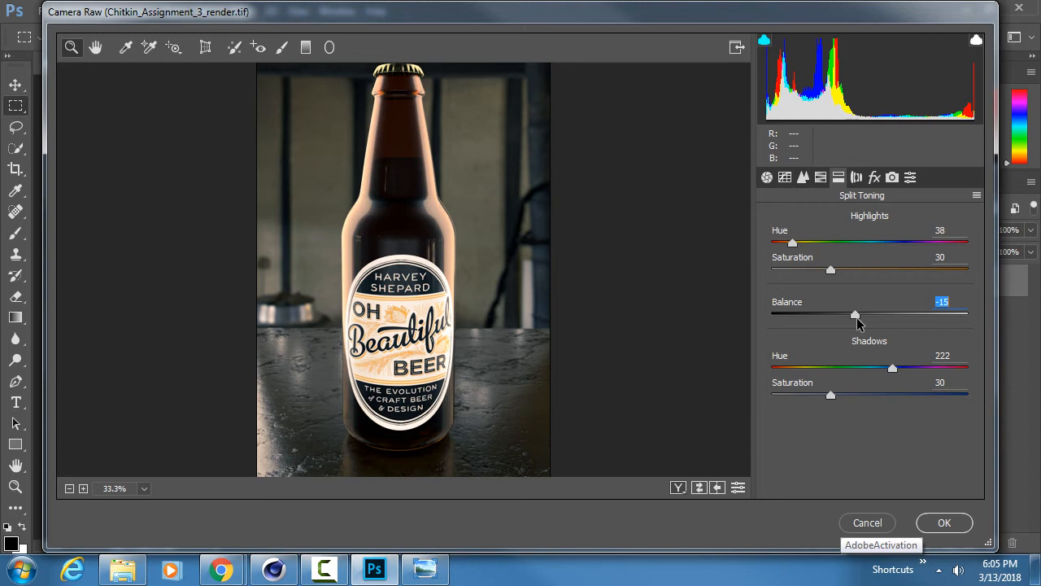
{"action": "left_click_drag", "start_coordinate": [856, 316], "coordinate": [851, 318]}
Step: Compare the graded image with its default settings, restore the grade, and lower the split-toning shadow saturation
{"action": "left_click", "coordinate": [700, 490]}
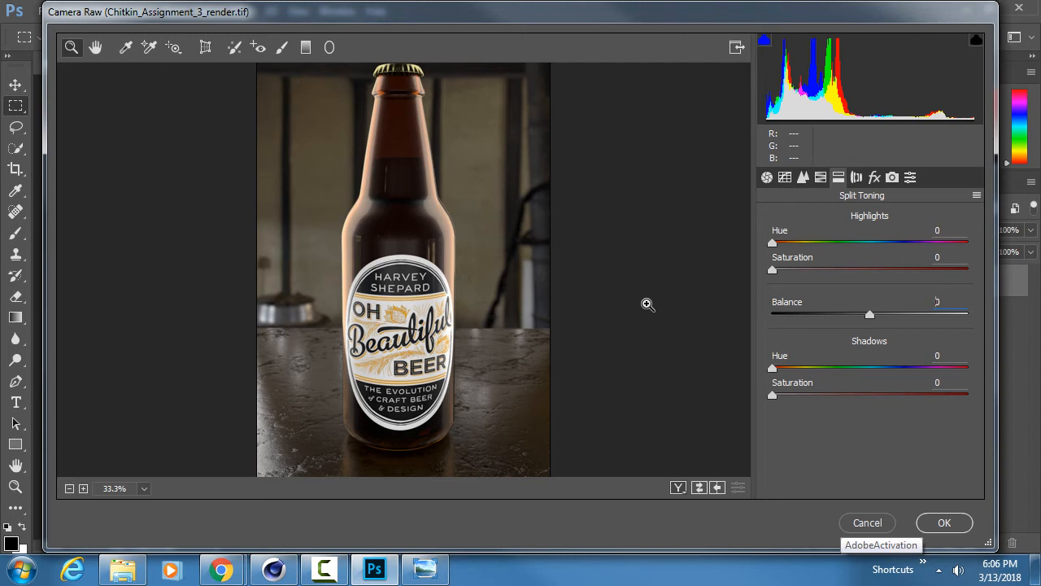
{"action": "key", "text": "p"}
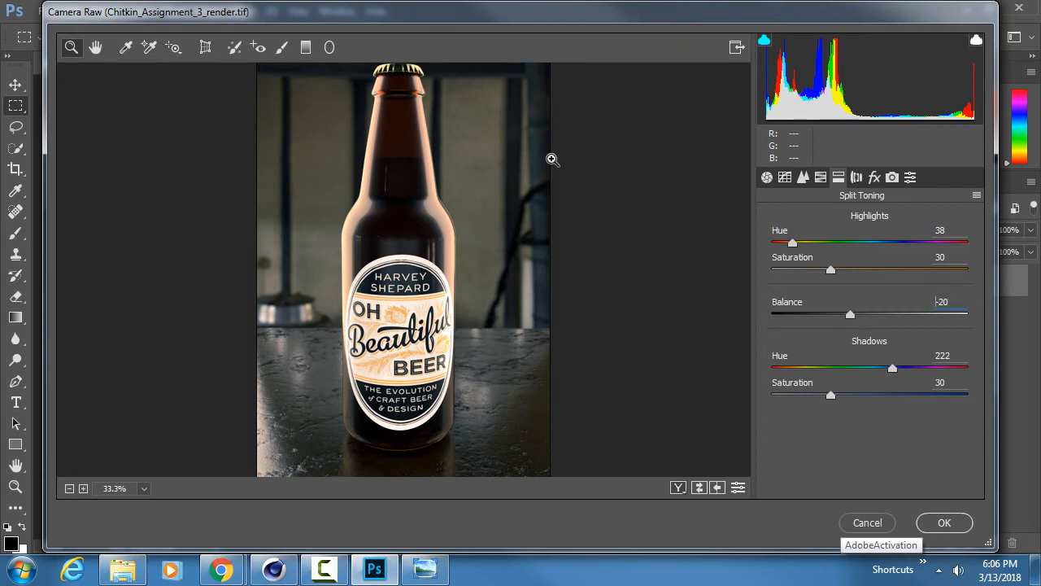
{"action": "left_click_drag", "start_coordinate": [830, 395], "coordinate": [811, 401]}
Step: Add a post-crop vignette with Amount -11 and Roundness +10, and apply the Camera Raw filter
{"action": "left_click", "coordinate": [856, 176]}
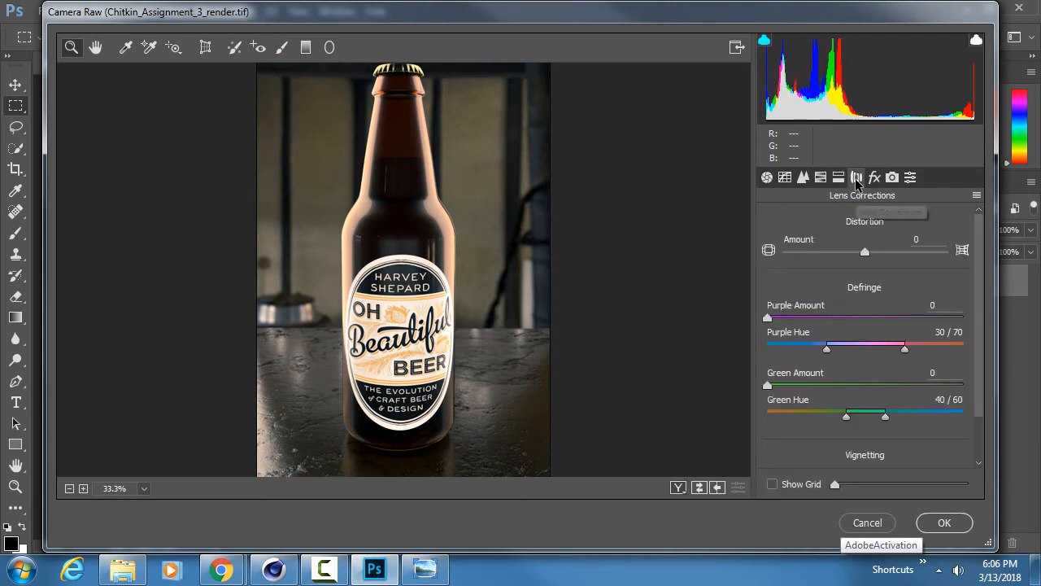
{"action": "left_click", "coordinate": [874, 178]}
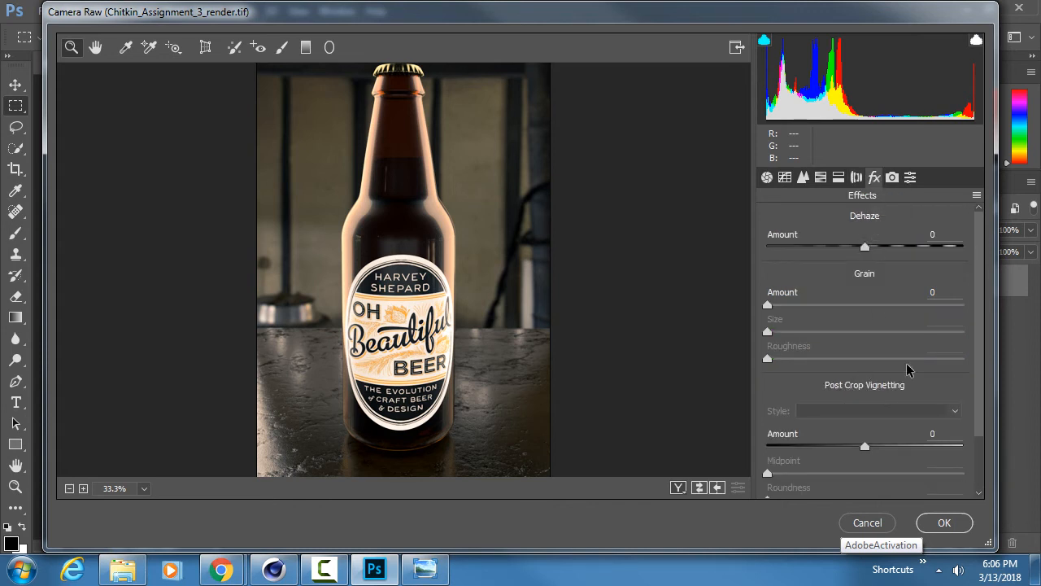
{"action": "scroll", "coordinate": [980, 300], "scroll_direction": "down", "scroll_amount": 3}
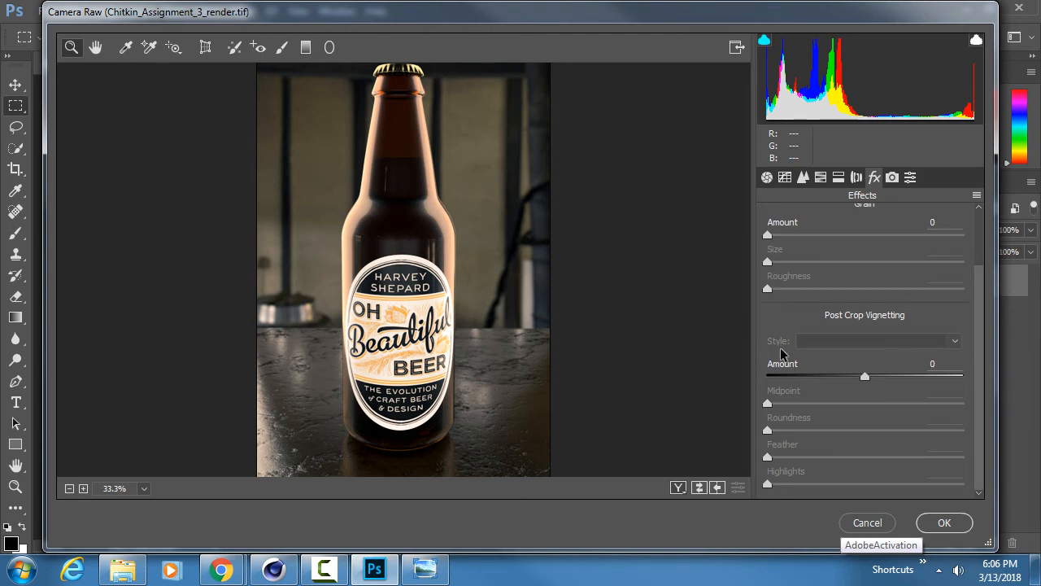
{"action": "left_click_drag", "start_coordinate": [864, 377], "coordinate": [788, 379]}
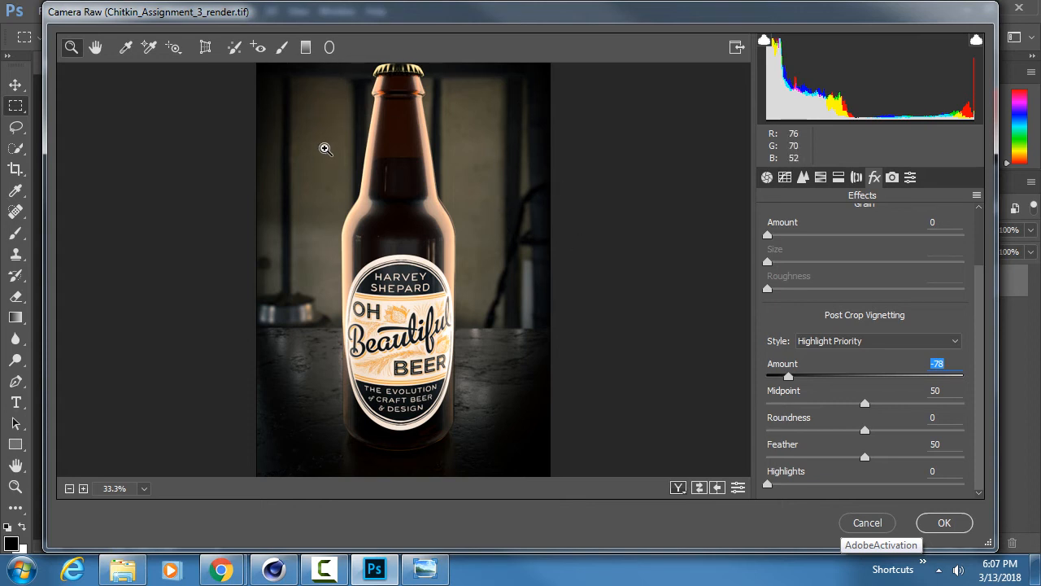
{"action": "left_click", "coordinate": [854, 378]}
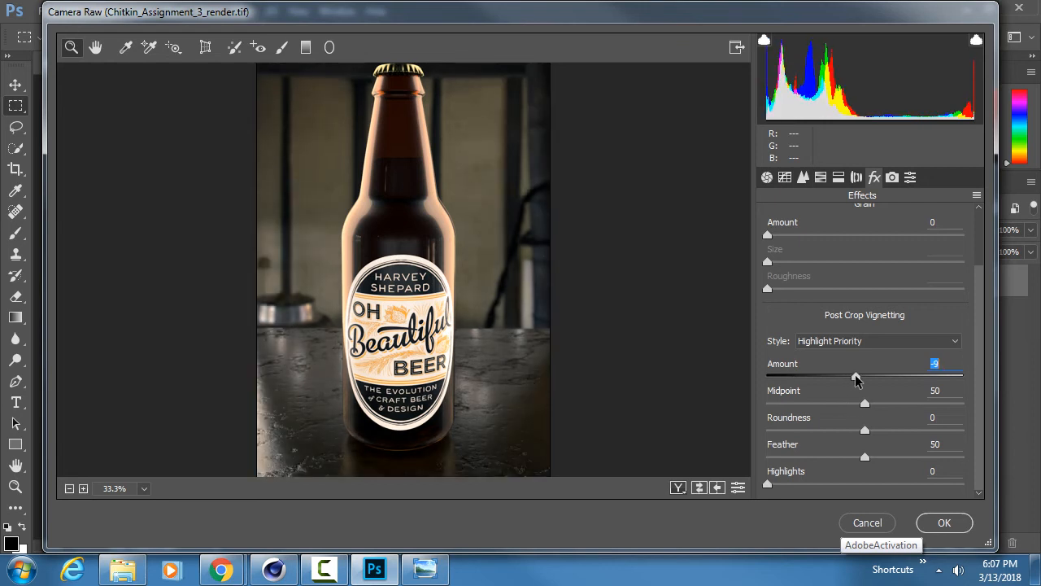
{"action": "mouse_move", "coordinate": [856, 379]}
{"action": "left_mouse_down"}
{"action": "mouse_move", "coordinate": [867, 379]}
{"action": "mouse_move", "coordinate": [854, 379]}
{"action": "left_mouse_up"}
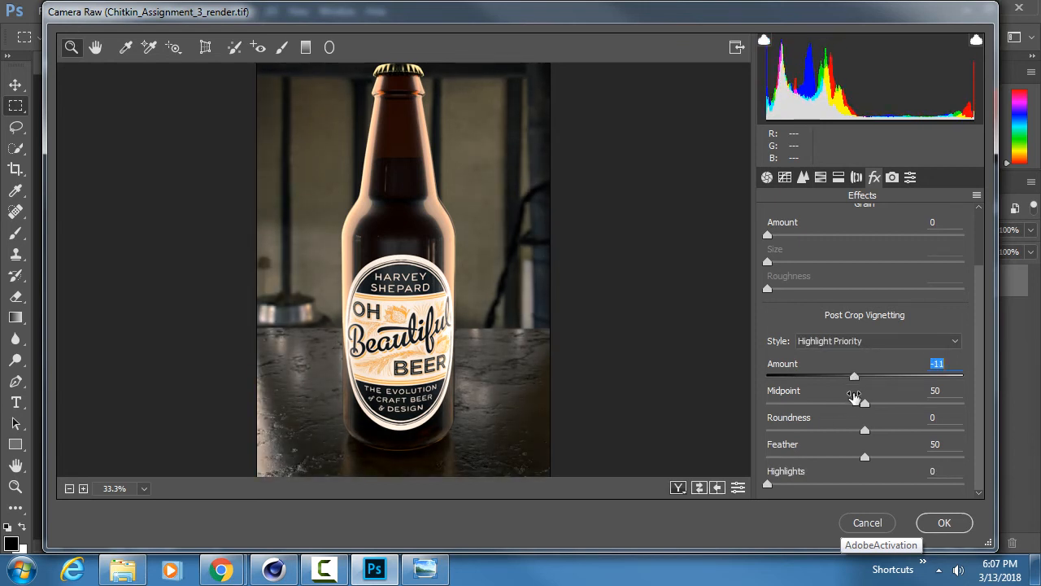
{"action": "mouse_move", "coordinate": [867, 430]}
{"action": "left_mouse_down"}
{"action": "mouse_move", "coordinate": [901, 427]}
{"action": "mouse_move", "coordinate": [822, 428]}
{"action": "mouse_move", "coordinate": [876, 428]}
{"action": "left_mouse_up"}
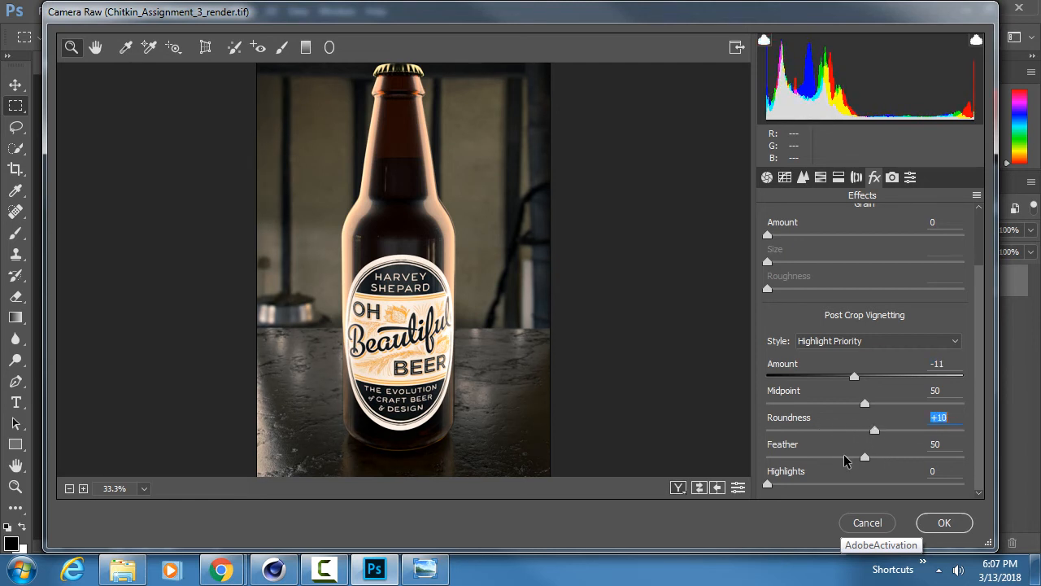
{"action": "left_click", "coordinate": [893, 179]}
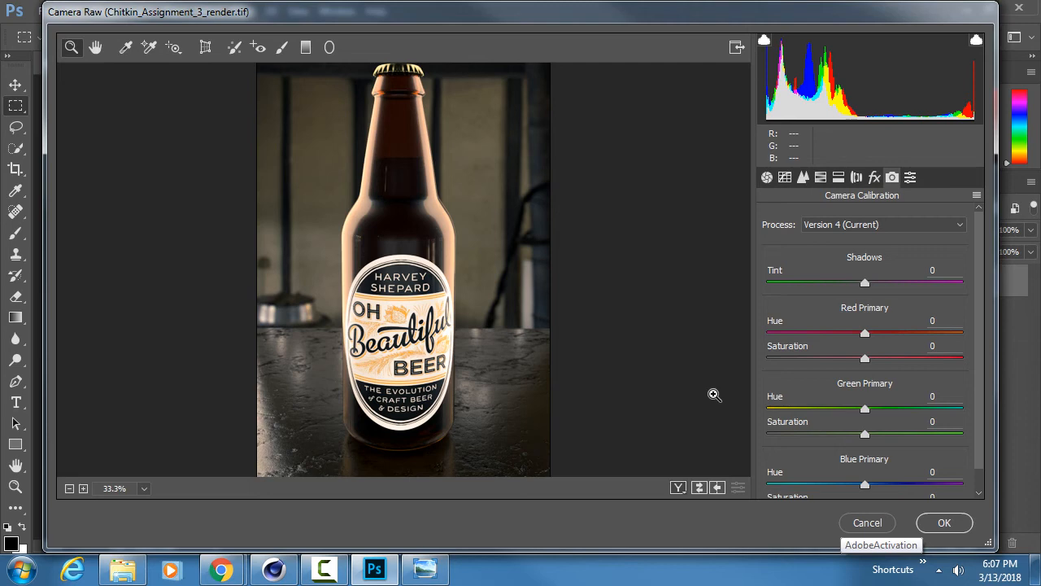
{"action": "left_click", "coordinate": [947, 523]}
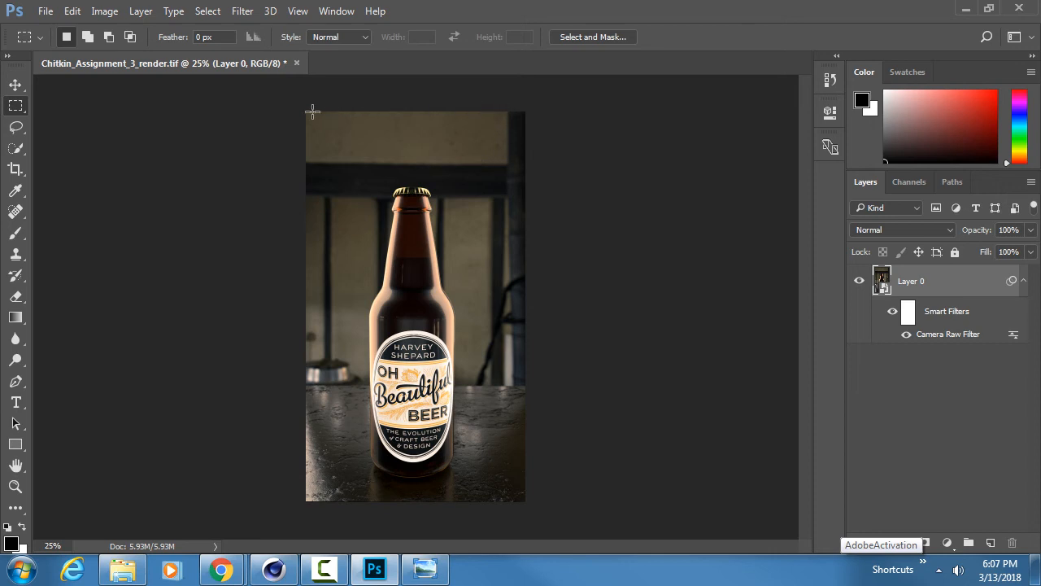
Step: Crop away a strip along the image's upper edge to reduce the empty space above the bottle
{"action": "key", "text": "c"}
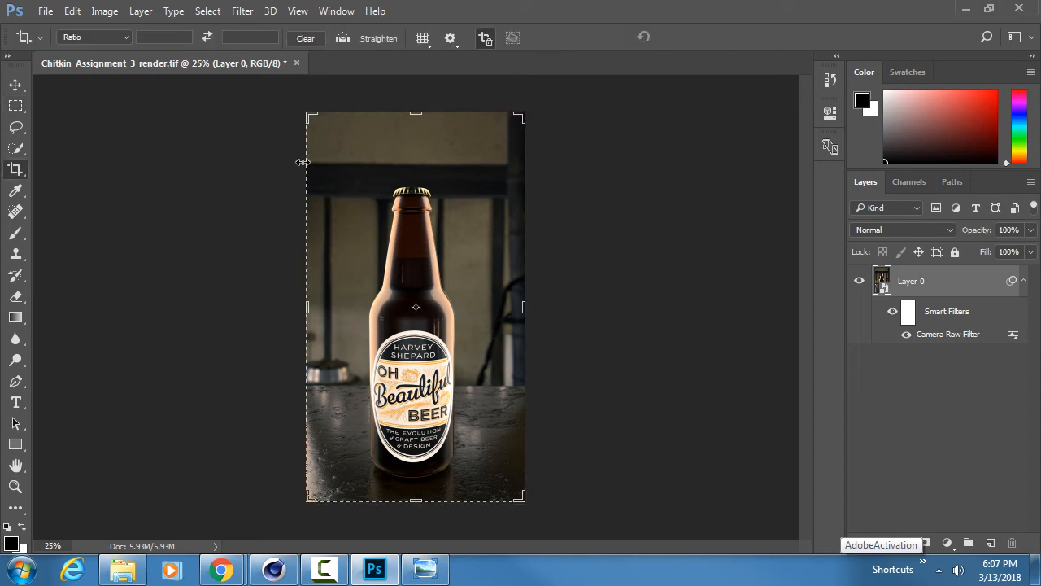
{"action": "left_click", "coordinate": [416, 114]}
{"action": "left_click_drag", "start_coordinate": [417, 113], "coordinate": [416, 131]}
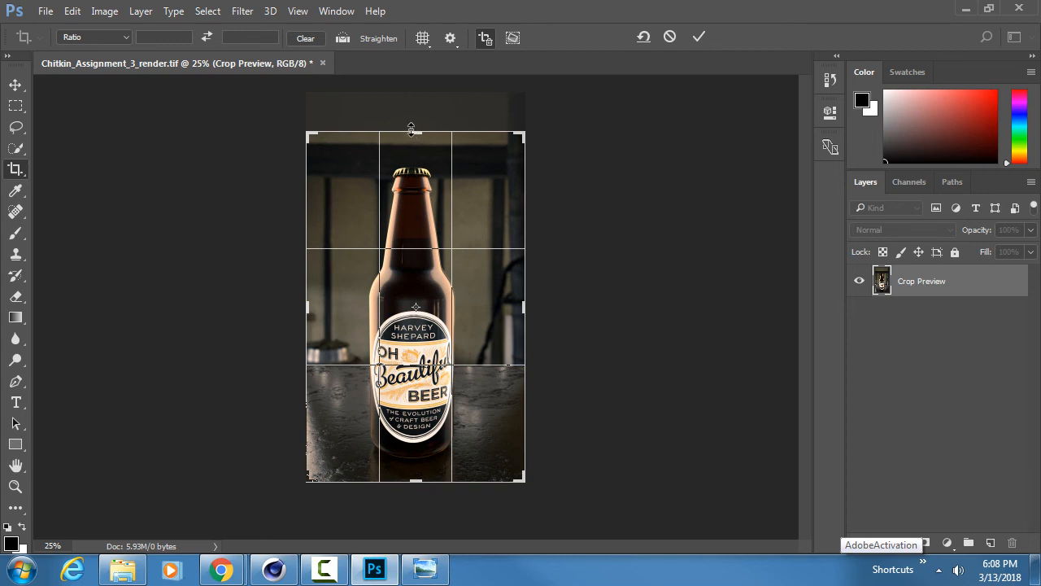
{"action": "left_click", "coordinate": [698, 39]}
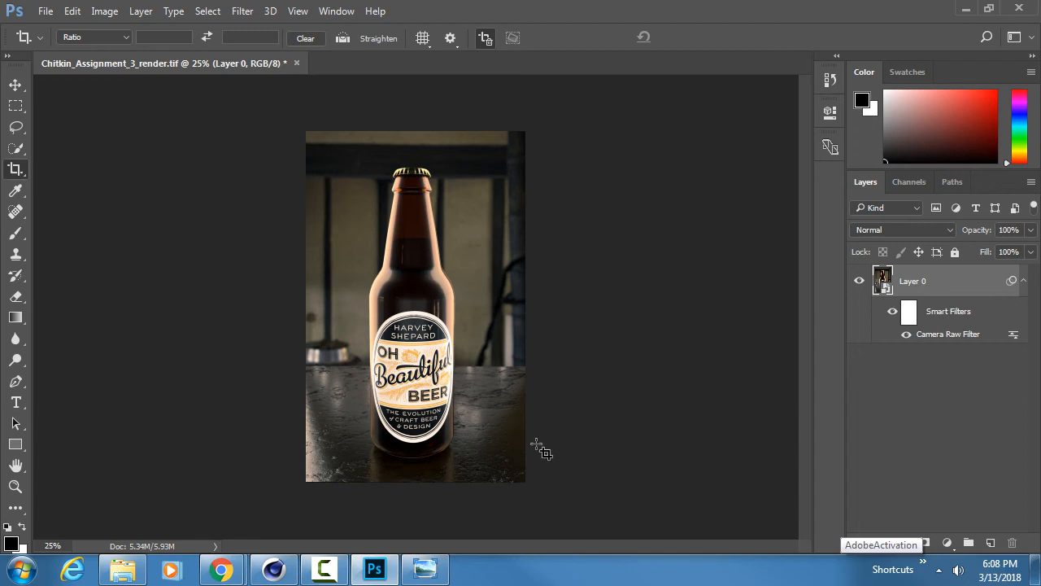
Step: Set the foreground color to dark gray 1d1d1d and fill a new layer above the bottle image with it
{"action": "key", "text": "i"}
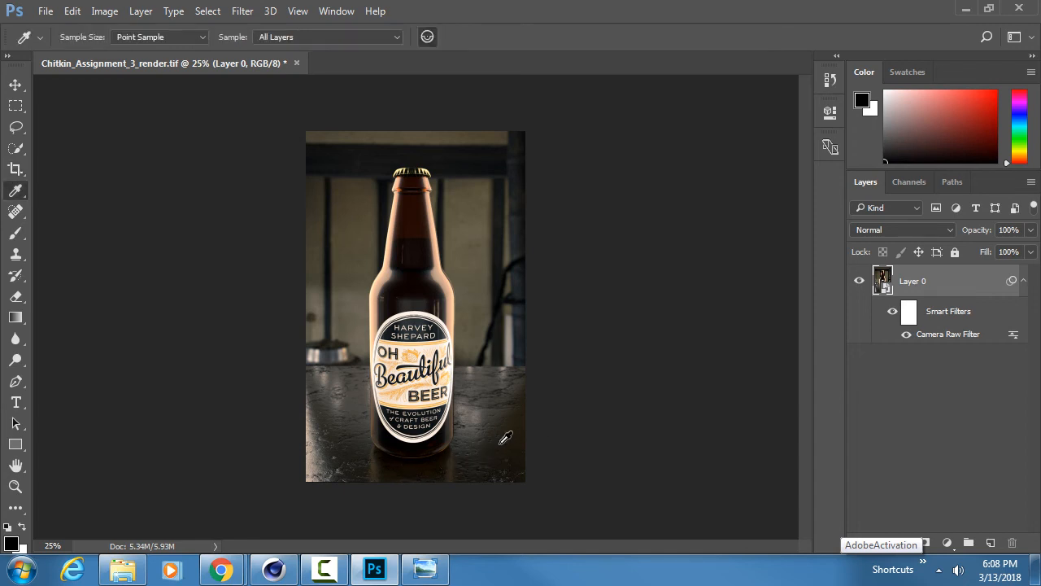
{"action": "left_click", "coordinate": [17, 545]}
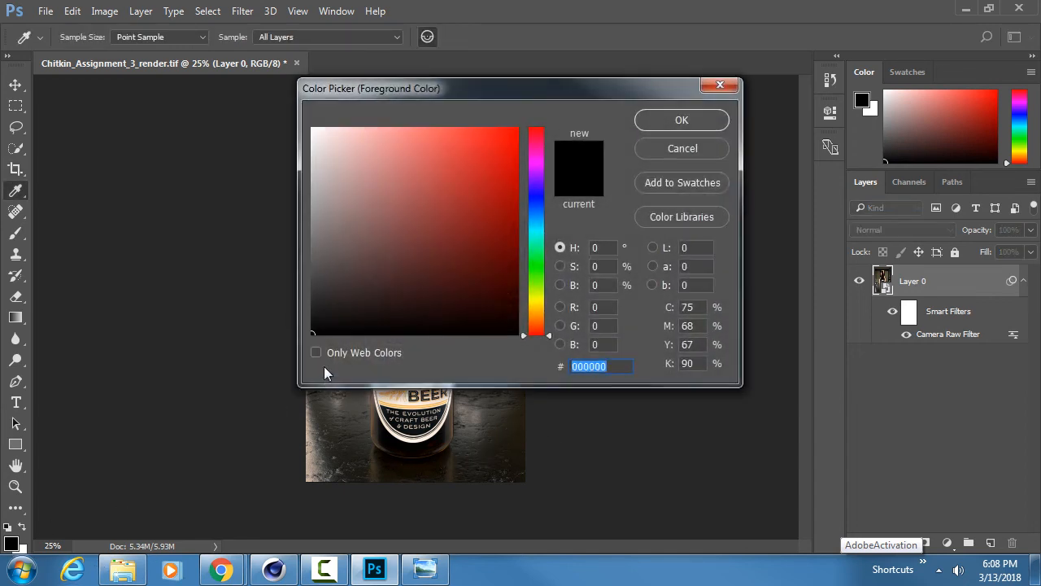
{"action": "left_click_drag", "start_coordinate": [321, 314], "coordinate": [303, 311]}
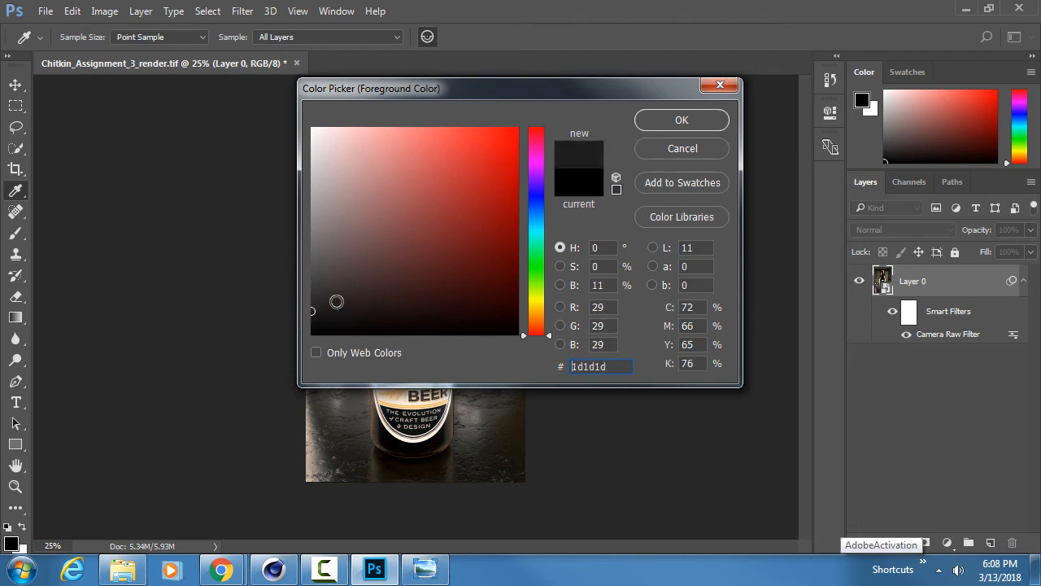
{"action": "left_click", "coordinate": [701, 120]}
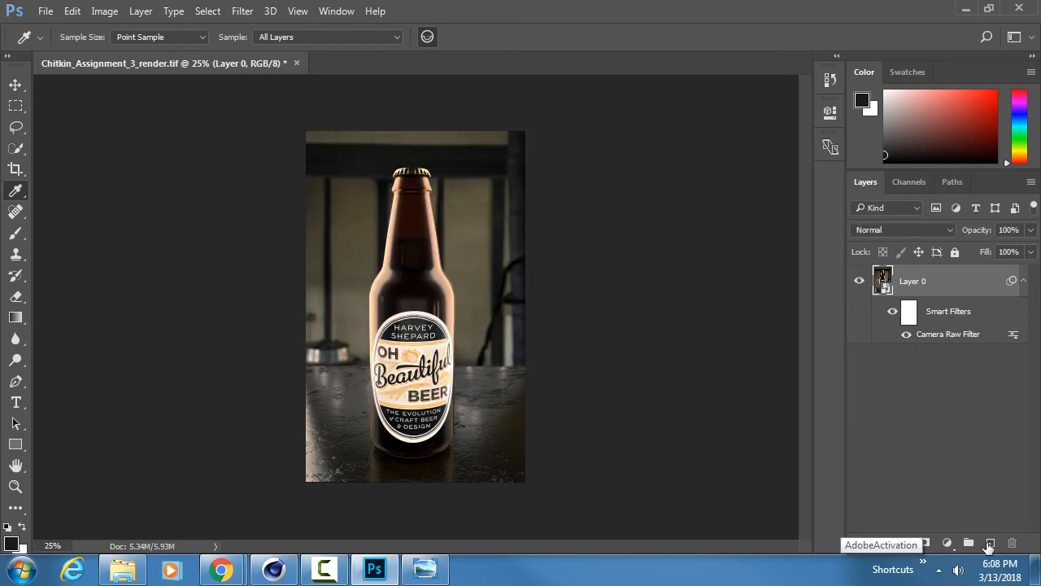
{"action": "left_click", "coordinate": [989, 542]}
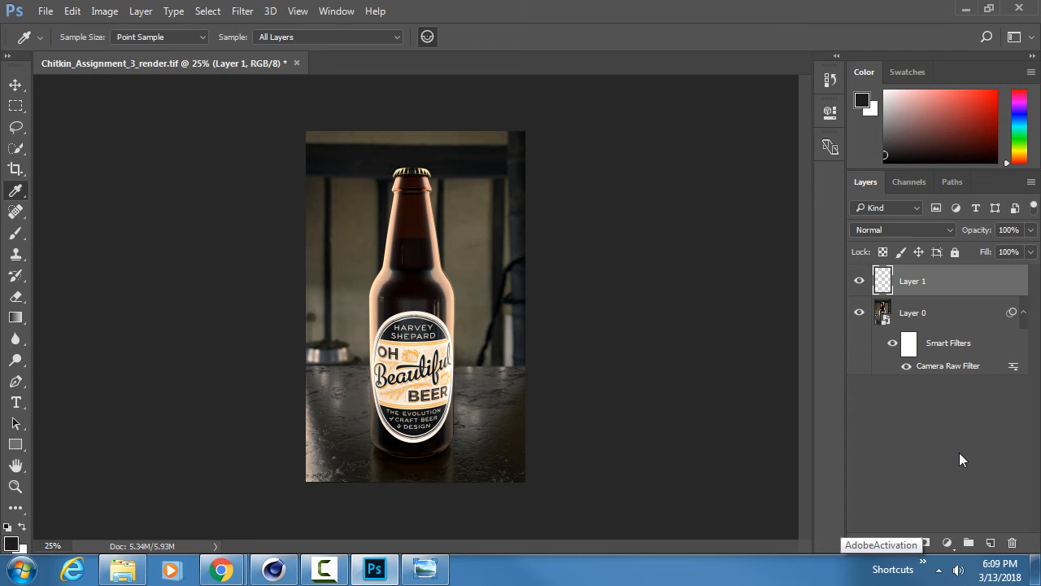
{"action": "key", "text": "alt+BackSpace"}
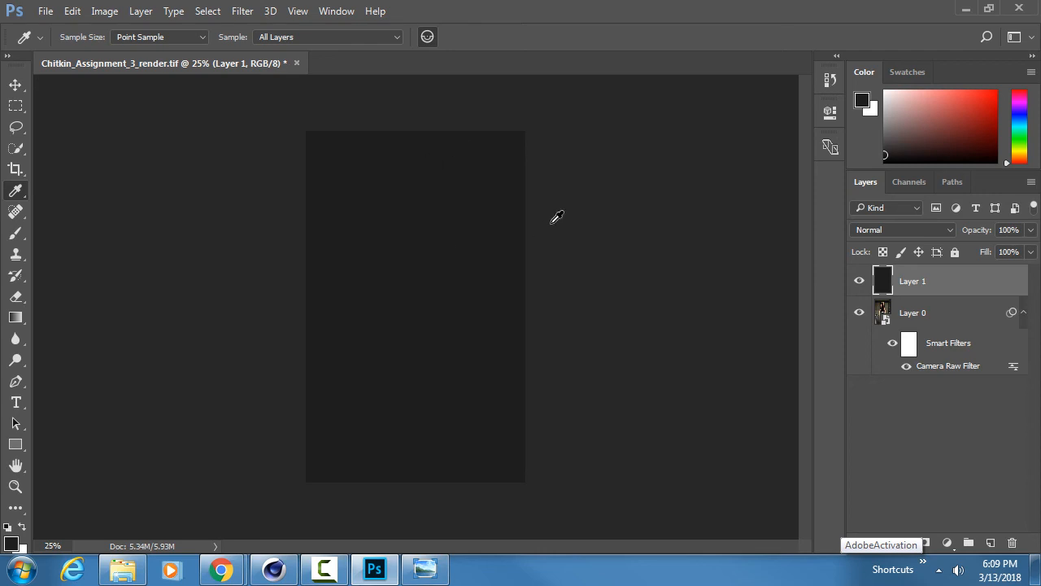
Step: Try the Darken and Color Burn blend modes on the gray layer, and settle on Multiply at 17% opacity
{"action": "left_click", "coordinate": [943, 231]}
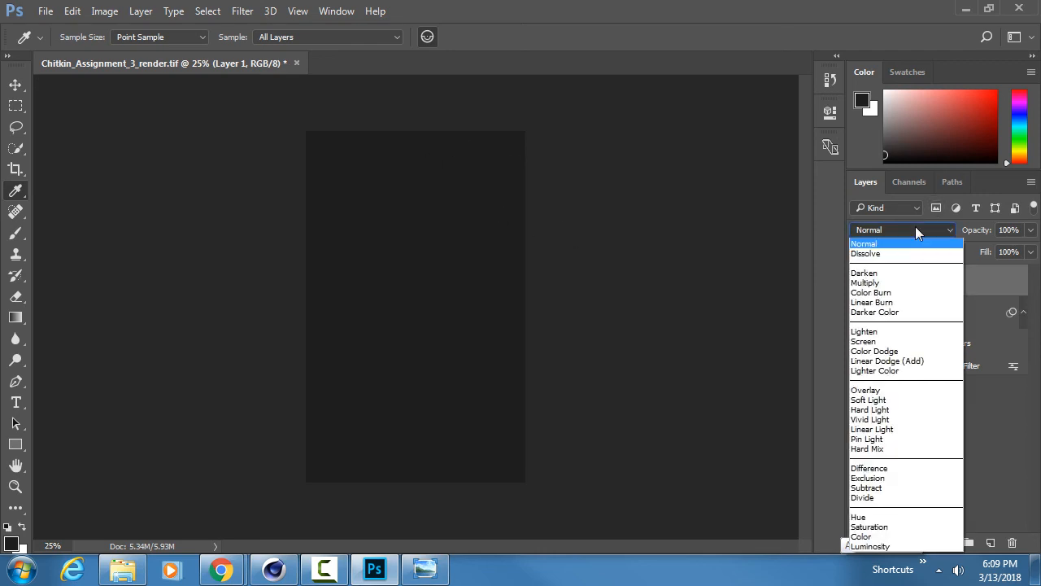
{"action": "left_click", "coordinate": [894, 274]}
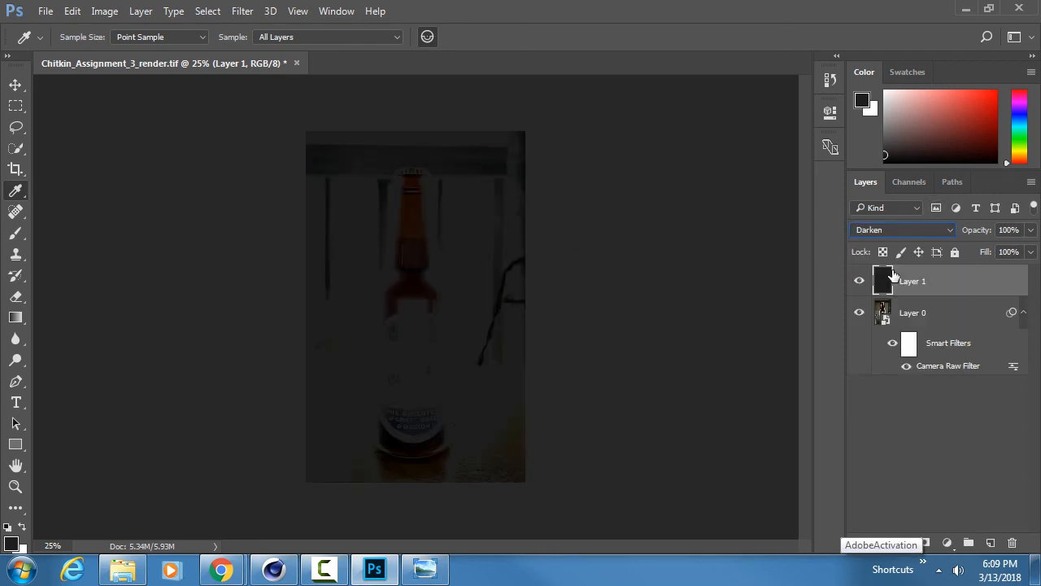
{"action": "scroll", "coordinate": [909, 234], "scroll_direction": "down", "scroll_amount": 1}
{"action": "scroll", "coordinate": [909, 234], "scroll_direction": "down", "scroll_amount": 1}
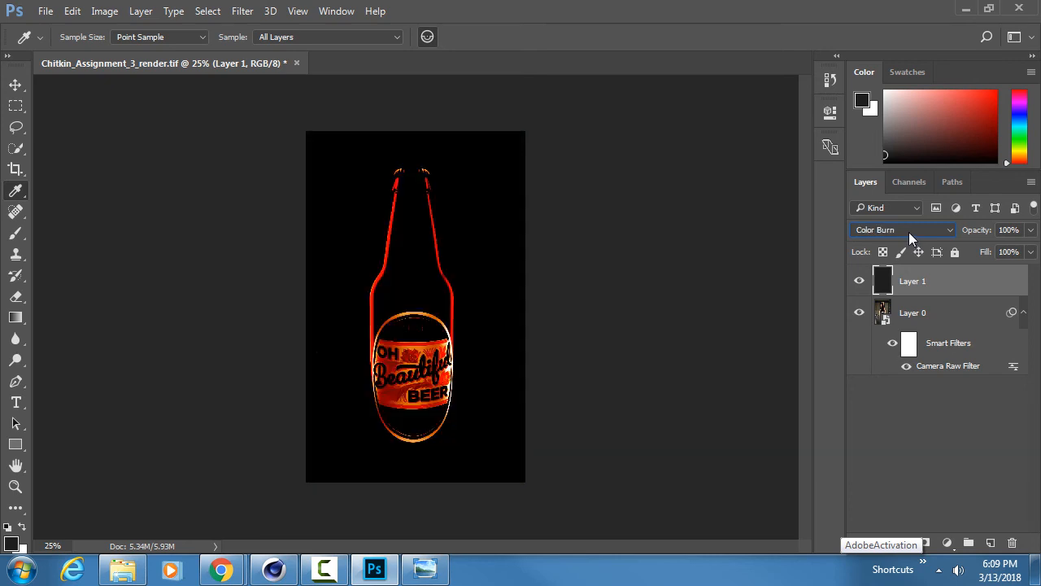
{"action": "scroll", "coordinate": [910, 237], "scroll_direction": "up", "scroll_amount": 1}
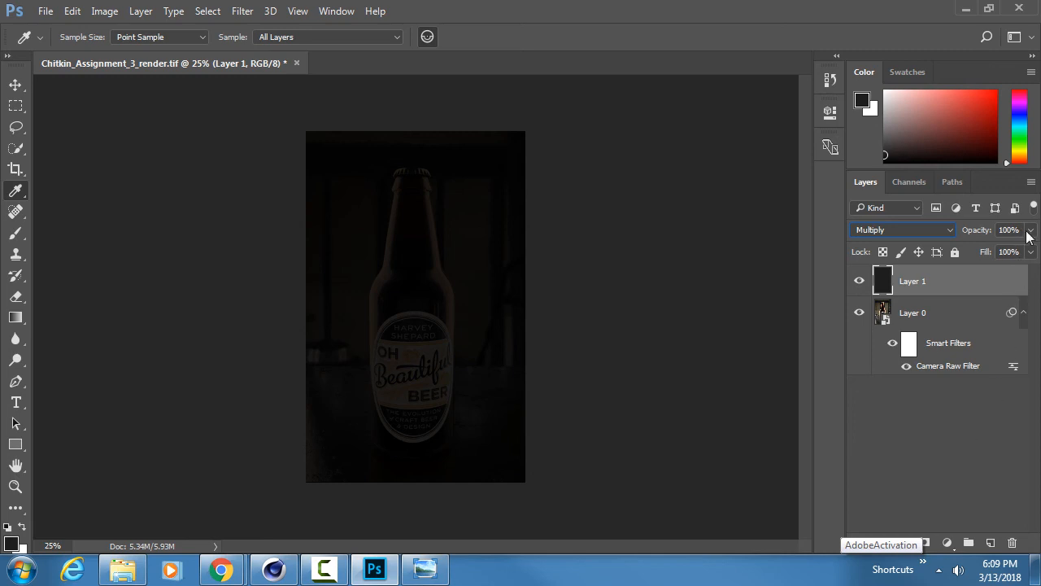
{"action": "left_click", "coordinate": [1030, 252]}
{"action": "left_click_drag", "start_coordinate": [972, 249], "coordinate": [967, 252]}
Step: Try further blend modes on the gray layer, including Darker Color, and settle on Lighter Color
{"action": "left_click", "coordinate": [908, 231]}
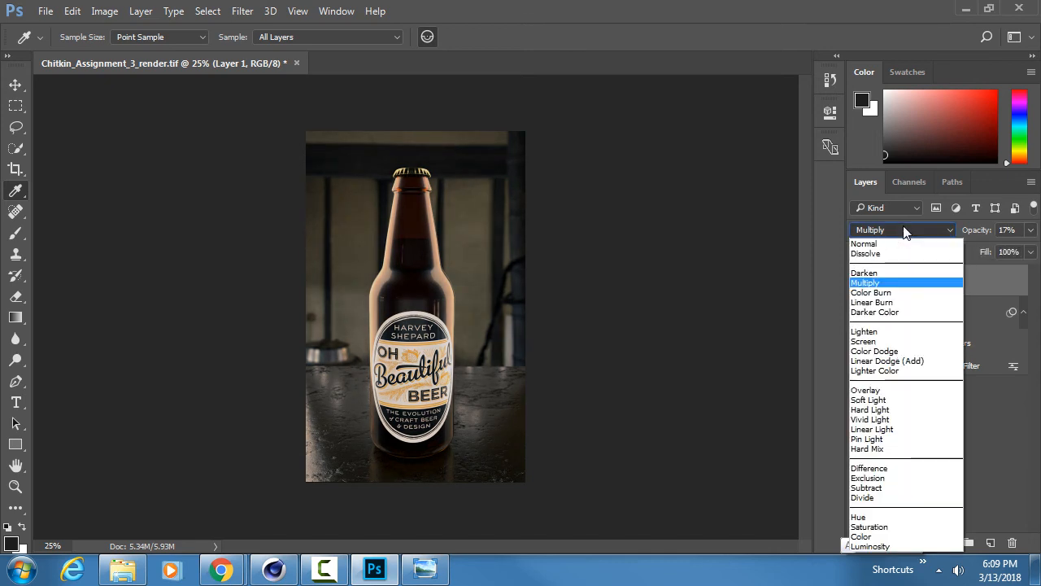
{"action": "left_click", "coordinate": [905, 231]}
{"action": "key", "text": "Down"}
{"action": "key", "text": "Down"}
{"action": "key", "text": "Down"}
{"action": "key", "text": "Down"}
{"action": "key", "text": "Down"}
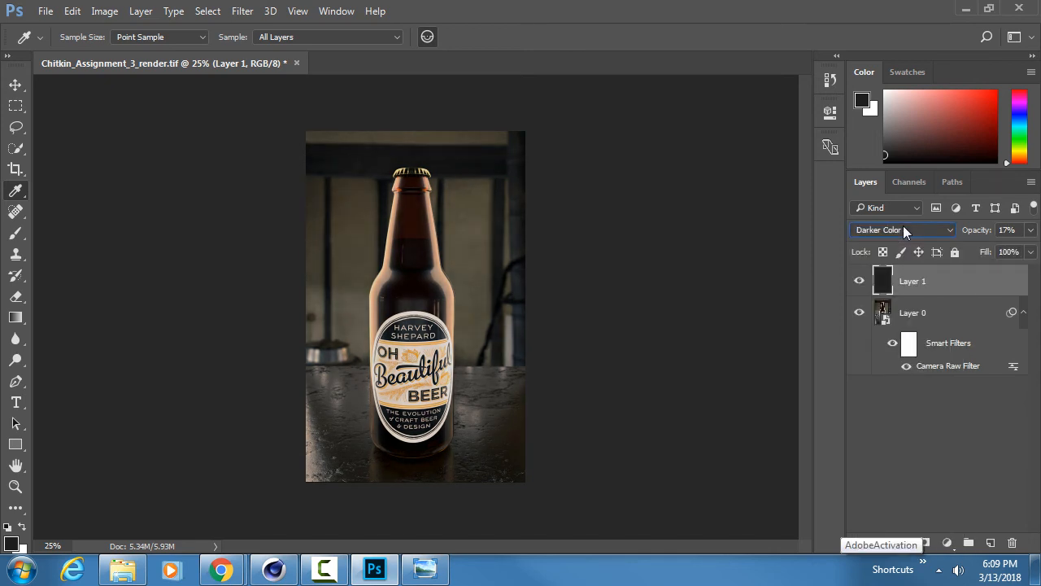
{"action": "key", "text": "Down"}
{"action": "key", "text": "Down"}
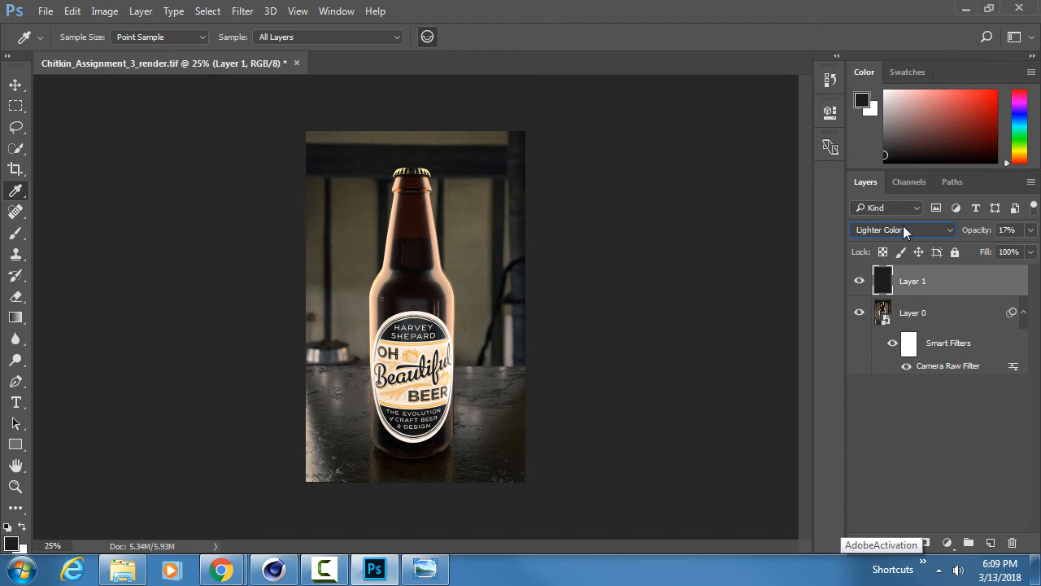
{"action": "key", "text": "Down"}
{"action": "key", "text": "Down"}
{"action": "key", "text": "Up"}
{"action": "key", "text": "Up"}
{"action": "key", "text": "Up"}
{"action": "key", "text": "Down"}
Step: Raise the gray layer's opacity to 65%
{"action": "left_click", "coordinate": [1030, 230]}
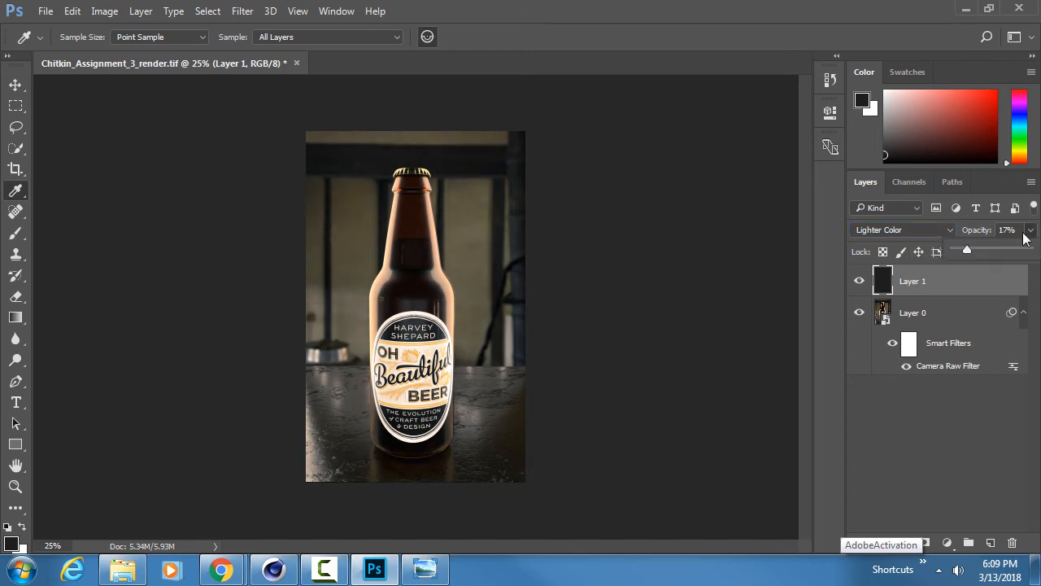
{"action": "left_click_drag", "start_coordinate": [966, 249], "coordinate": [1002, 250]}
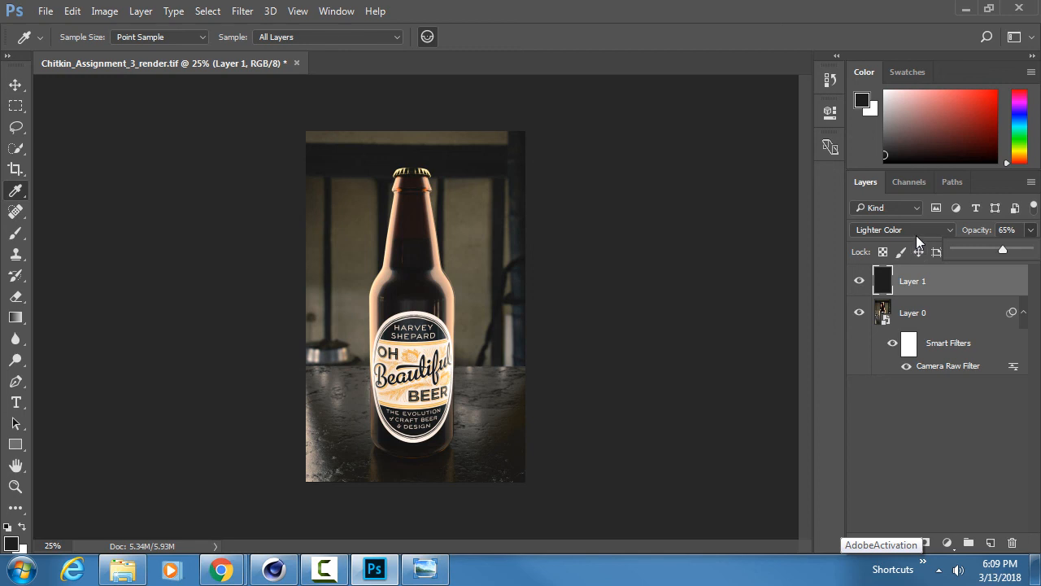
{"action": "left_click", "coordinate": [594, 16]}
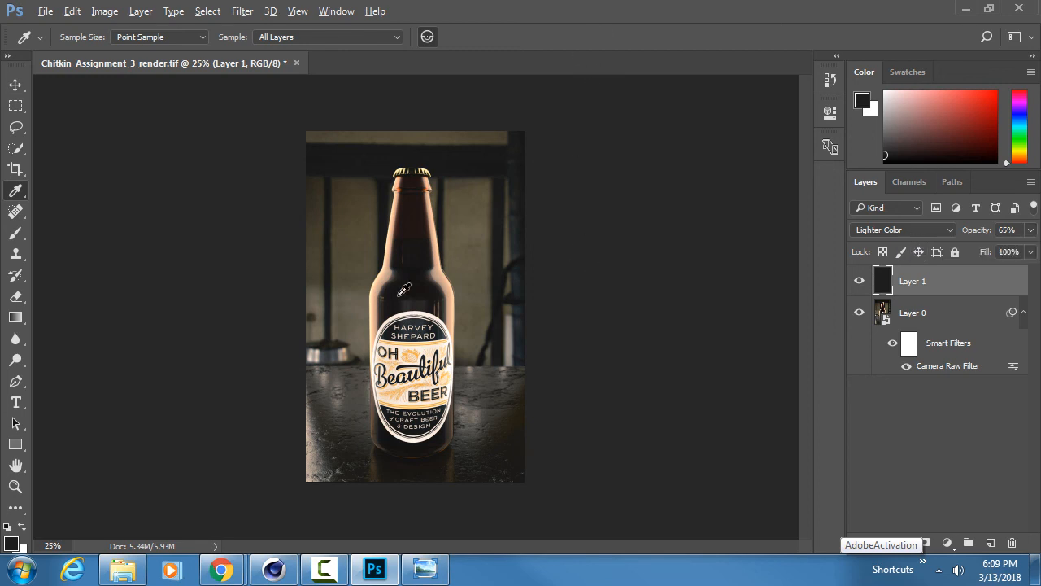
Step: Compare the bottle image with and without the gray layer at a closer view
{"action": "scroll", "coordinate": [396, 296], "scroll_direction": "up", "scroll_amount": 3, "text": "alt"}
{"action": "scroll", "coordinate": [396, 296], "scroll_direction": "up", "scroll_amount": 1, "text": "alt"}
{"action": "left_click_drag", "start_coordinate": [421, 296], "coordinate": [432, 276]}
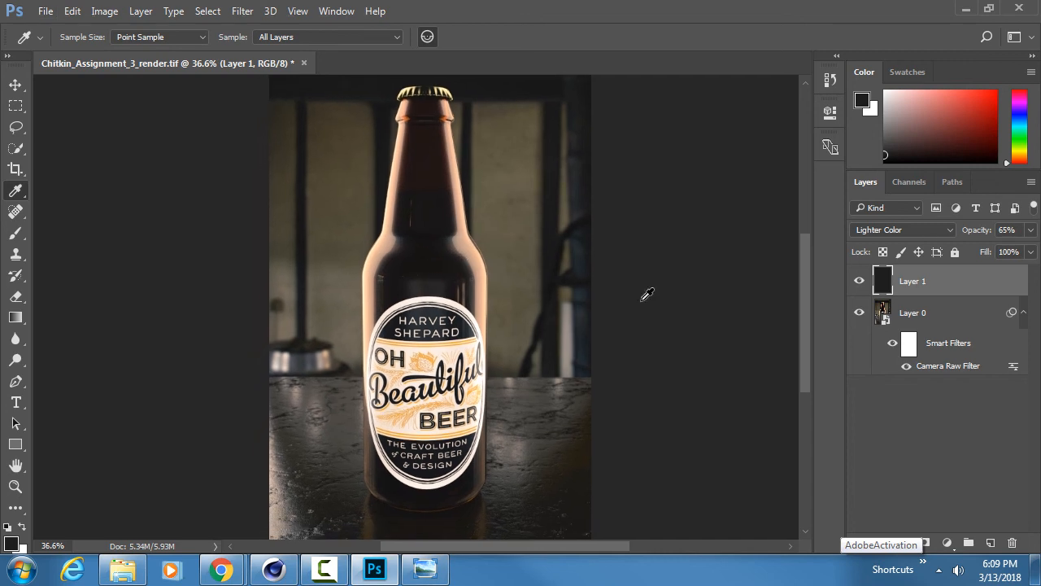
{"action": "left_click", "coordinate": [859, 283]}
{"action": "left_click", "coordinate": [860, 283]}
{"action": "left_click", "coordinate": [859, 283]}
{"action": "left_click", "coordinate": [859, 283]}
Step: Rename the gray layer as Fade
{"action": "double_click", "coordinate": [915, 280]}
{"action": "type", "text": "Fade"}
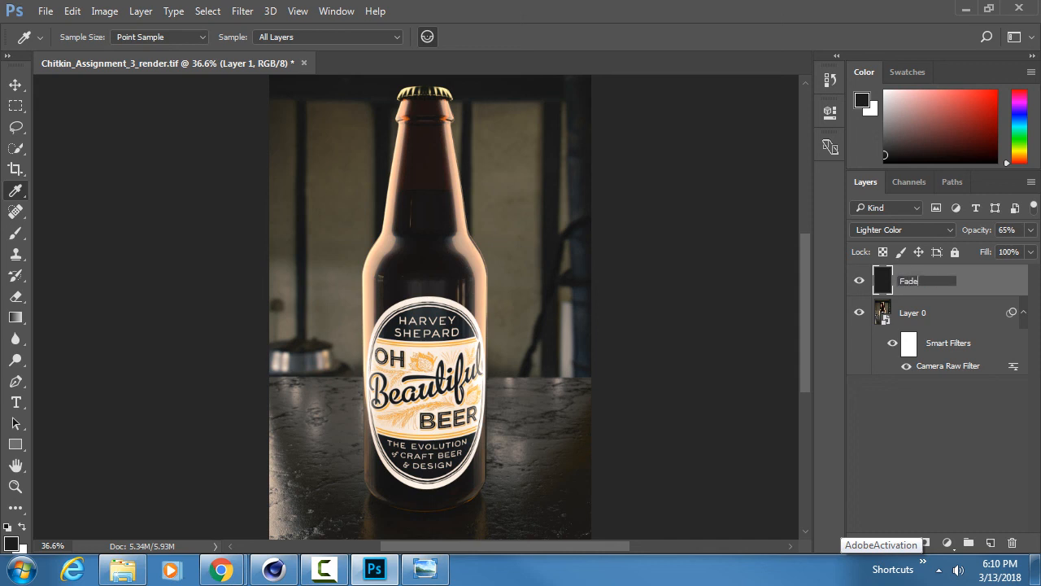
{"action": "key", "text": "Return"}
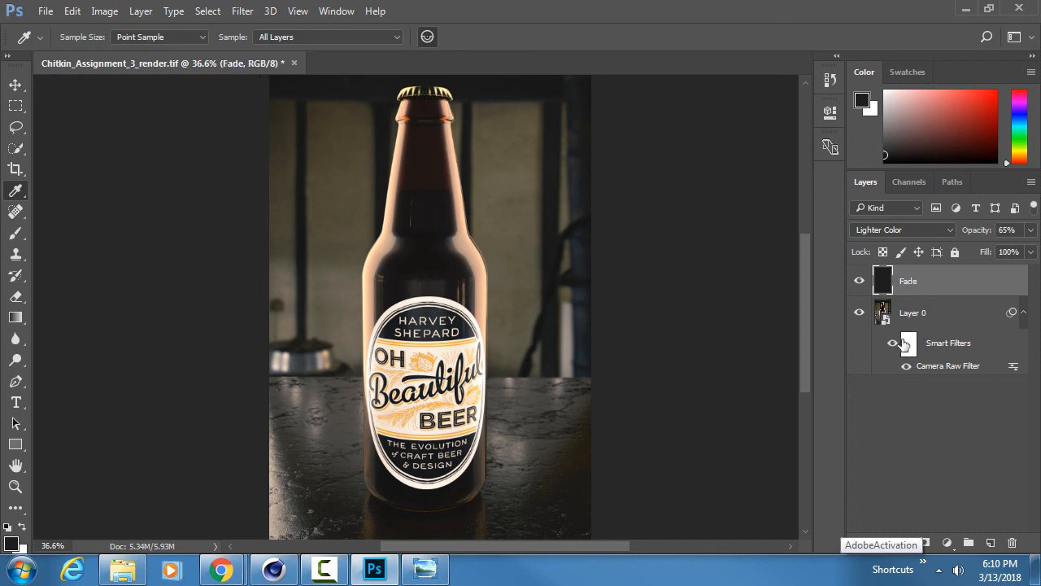
Step: Duplicate Layer 0, place the copy above the Fade layer, and turn off the copy's smart filters
{"action": "left_click", "coordinate": [925, 316]}
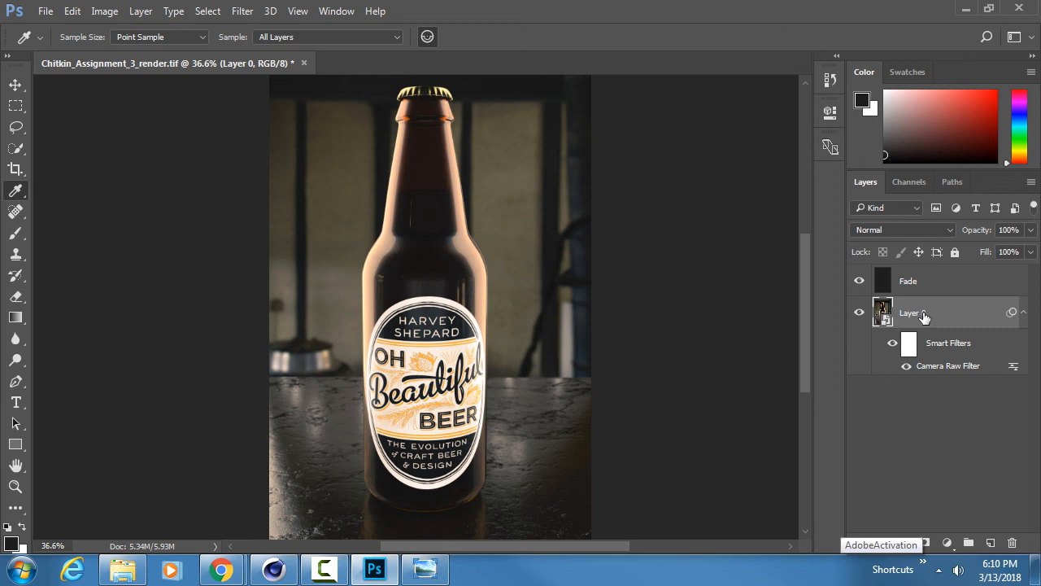
{"action": "key", "text": "ctrl+j"}
{"action": "left_click_drag", "start_coordinate": [925, 316], "coordinate": [953, 277]}
{"action": "left_click", "coordinate": [892, 312]}
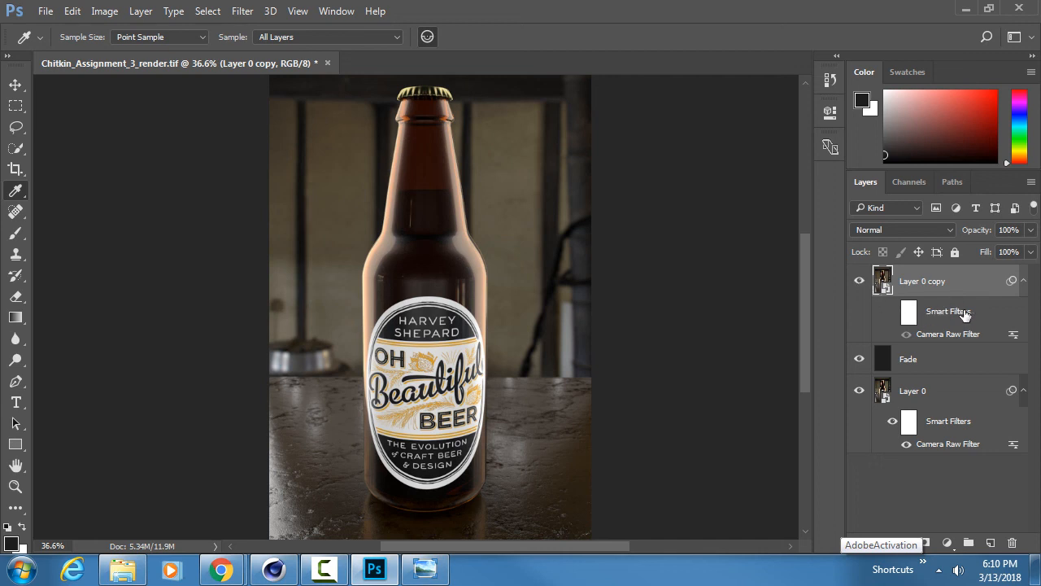
Step: Rename the unfiltered copy of Layer 0 as Original
{"action": "double_click", "coordinate": [933, 281]}
{"action": "type", "text": "Ori"}
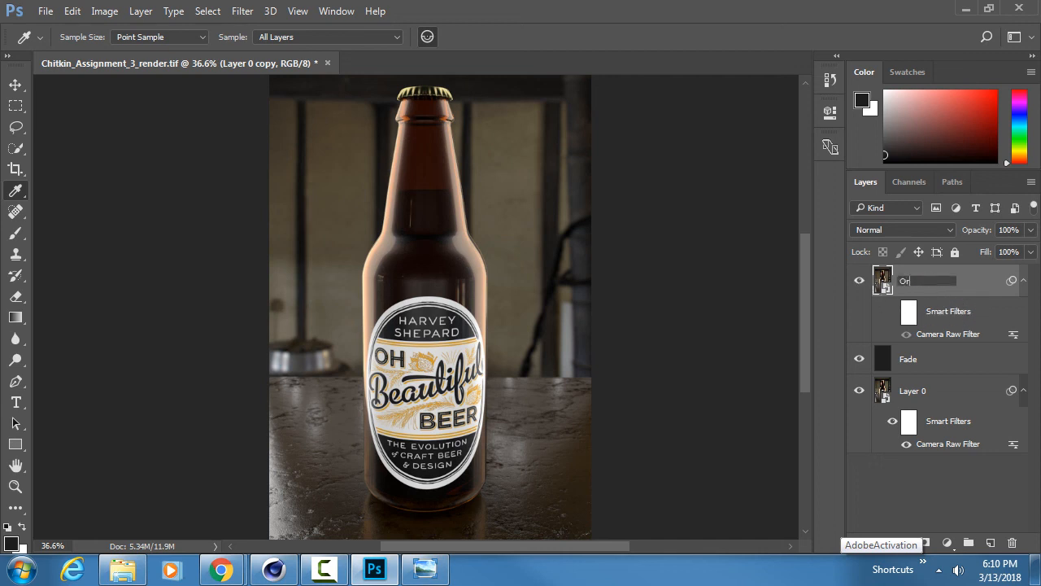
{"action": "type", "text": "ginal"}
{"action": "key", "text": "Return"}
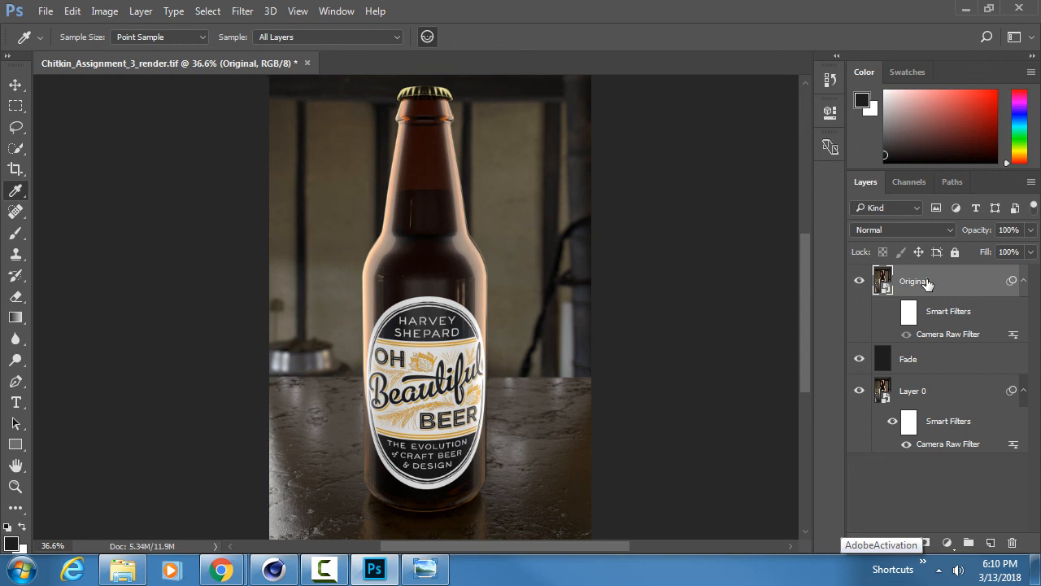
Step: Toggle the Original layer's visibility to compare before and after, leaving the layer hidden
{"action": "left_click", "coordinate": [860, 282]}
{"action": "left_click", "coordinate": [860, 282]}
{"action": "left_click", "coordinate": [861, 283]}
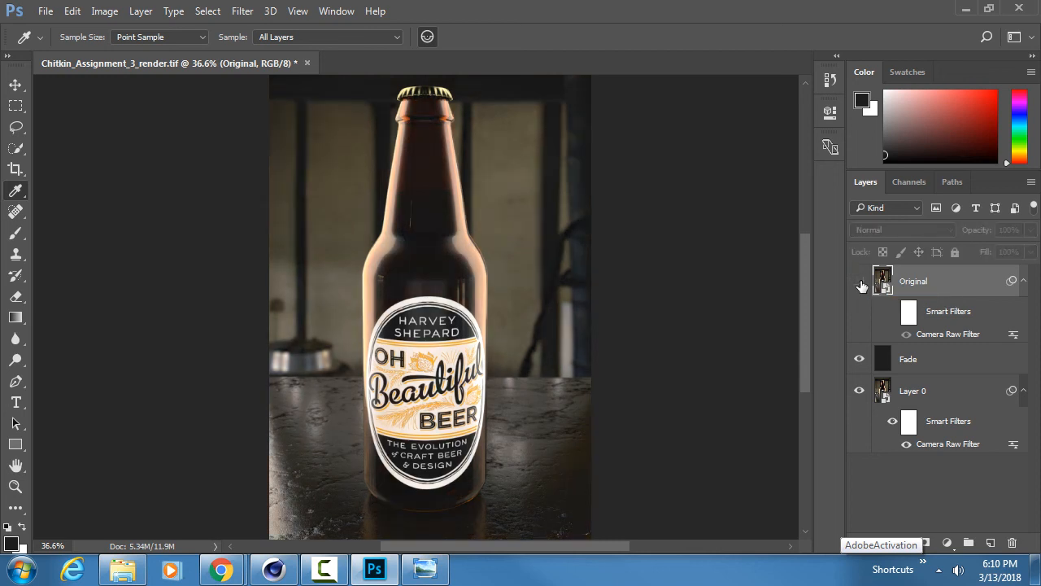
{"action": "left_click", "coordinate": [860, 282]}
{"action": "left_click", "coordinate": [861, 282]}
Step: Save the layered document as a Photoshop PSD file in the Render folder with Maximize Compatibility enabled
{"action": "key", "text": "ctrl+shift+s"}
{"action": "left_click", "coordinate": [218, 326]}
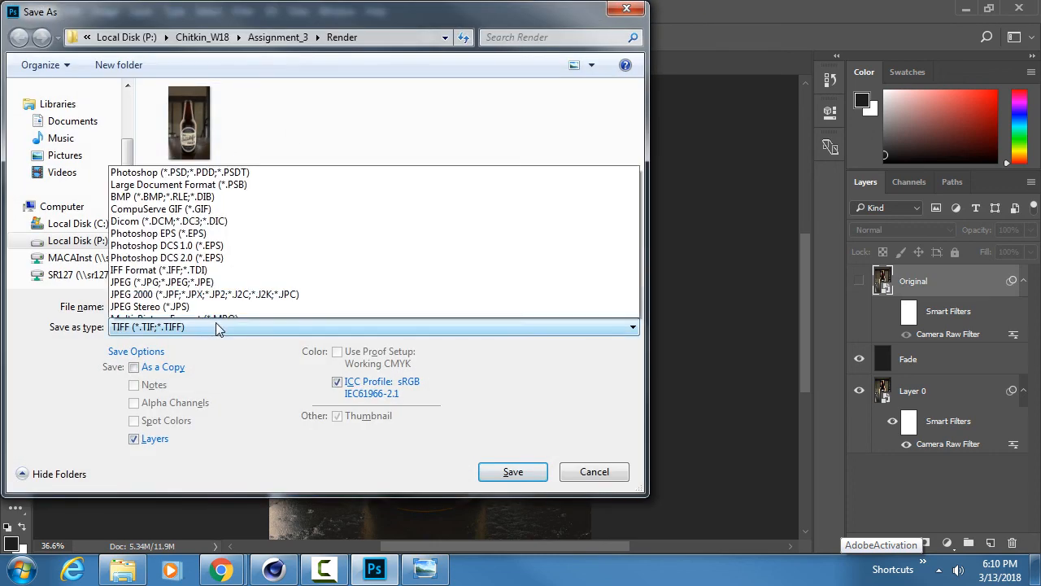
{"action": "left_click", "coordinate": [230, 54]}
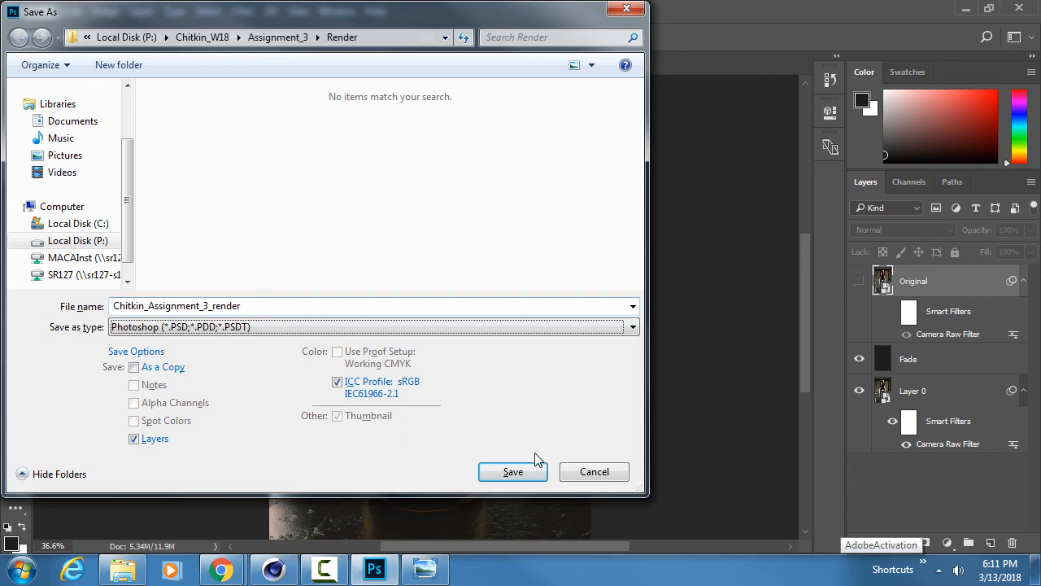
{"action": "left_click", "coordinate": [520, 473]}
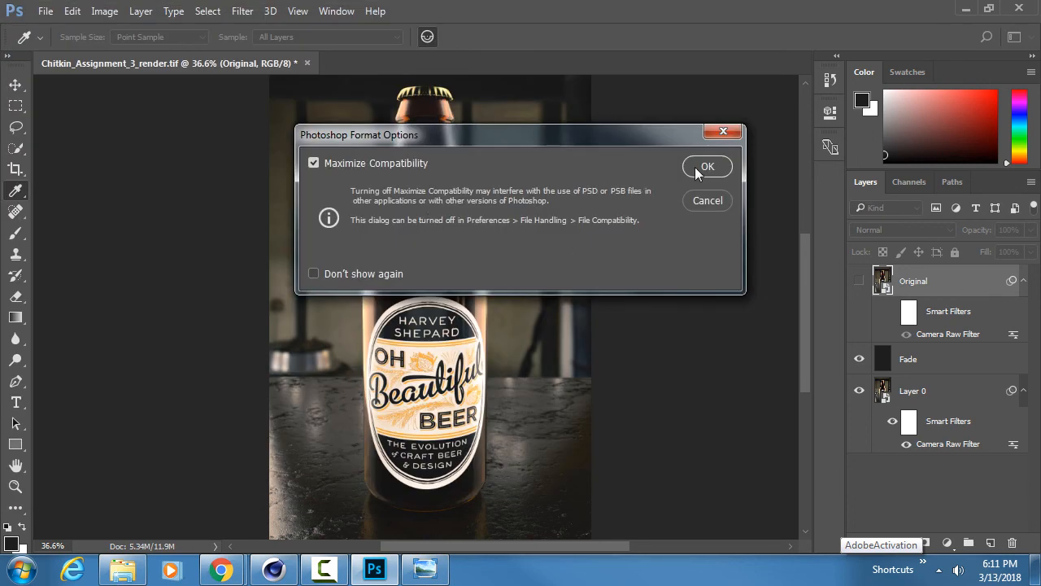
{"action": "left_click", "coordinate": [701, 166]}
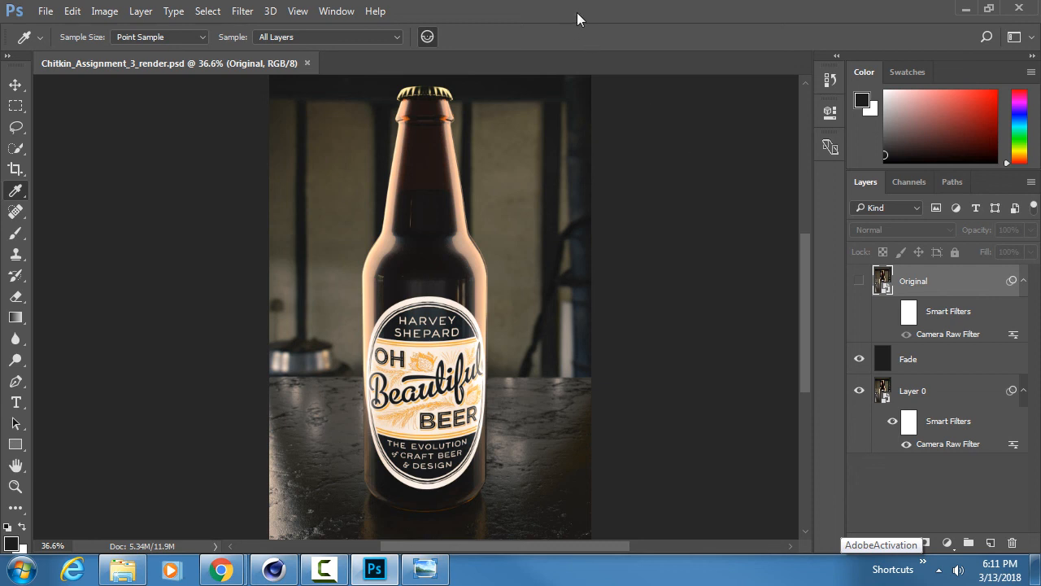
Step: Save a JPEG copy in the Render folder at Maximum quality 12 with the Baseline ("Standard") format option
{"action": "key", "text": "ctrl+shift+s"}
{"action": "left_click", "coordinate": [250, 326]}
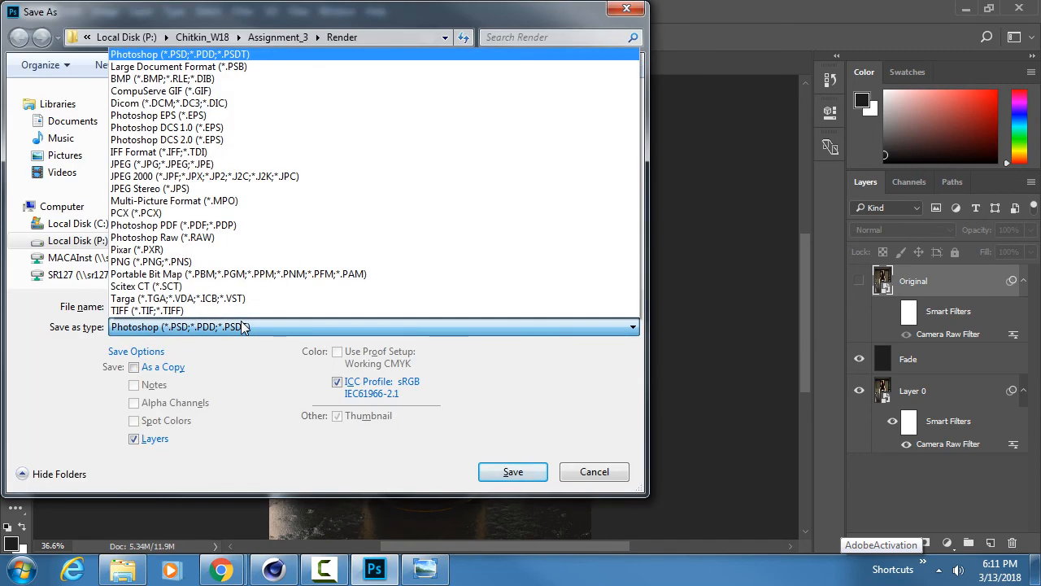
{"action": "left_click", "coordinate": [233, 166]}
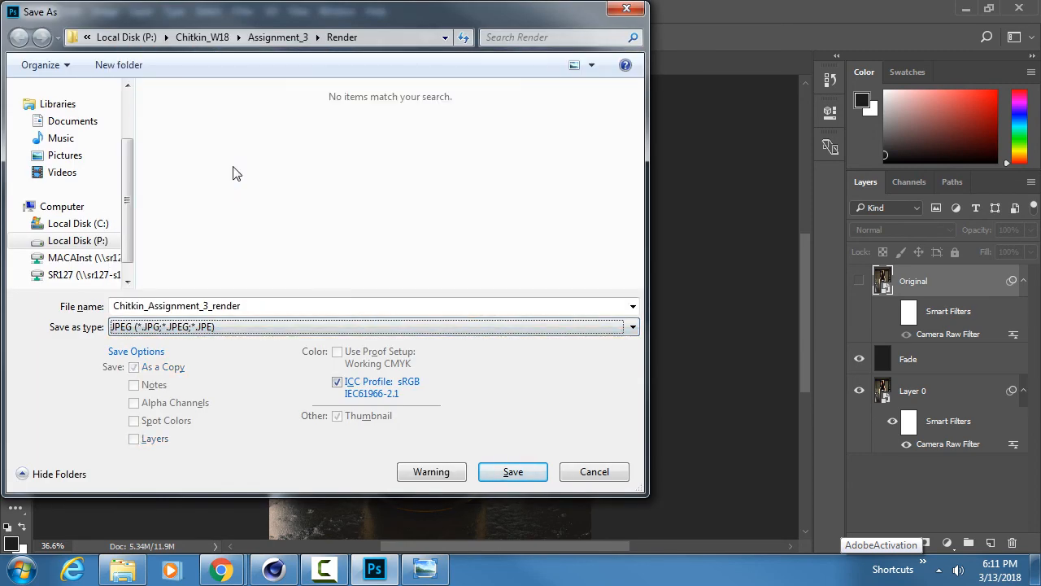
{"action": "left_click", "coordinate": [518, 470]}
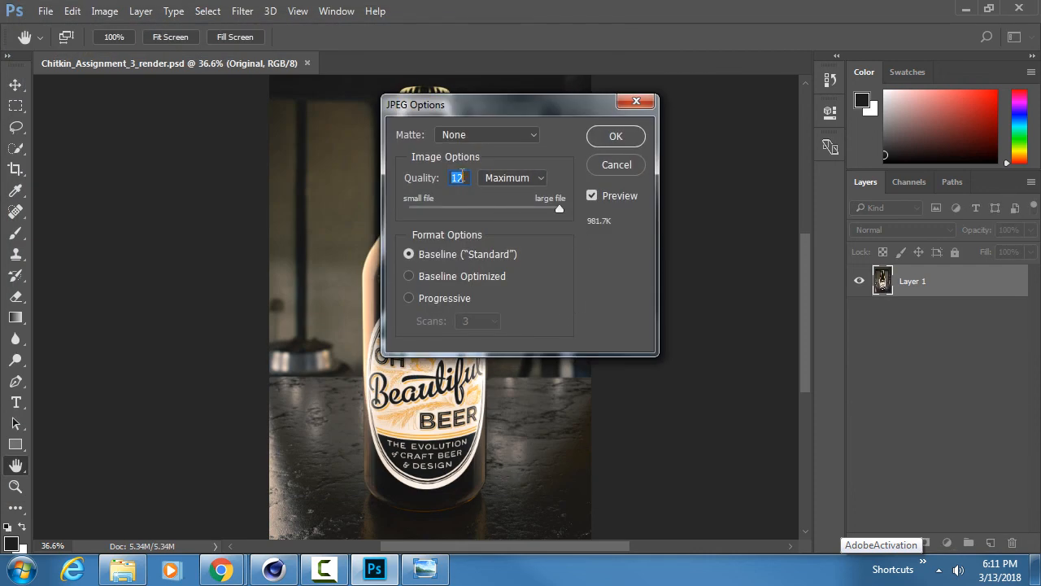
{"action": "left_click", "coordinate": [615, 136]}
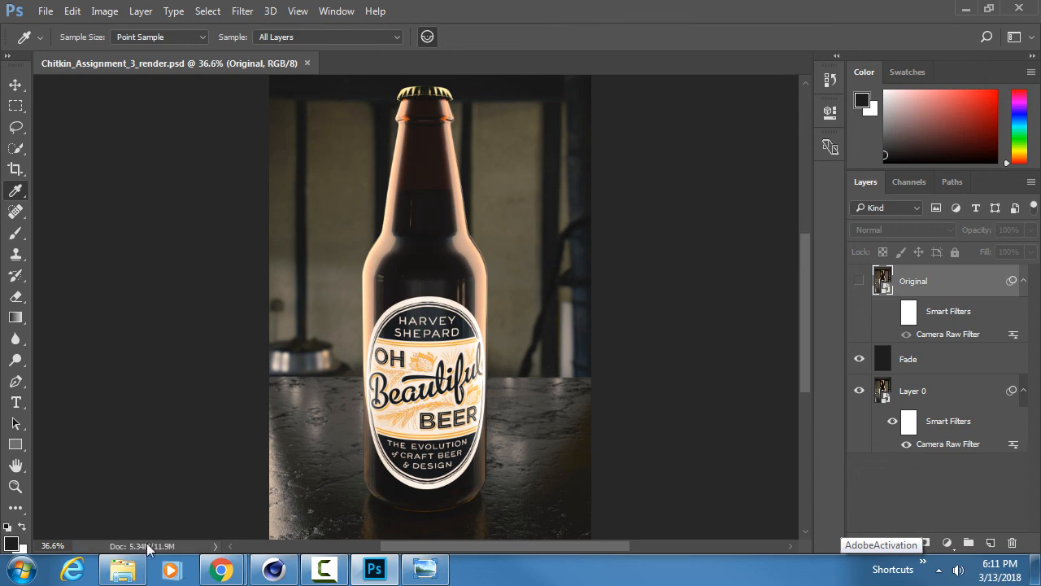
Step: Switch to Windows Explorer and check the saved JPEG and TIFF versions in the Assignment_3 Render folder
{"action": "left_click", "coordinate": [129, 573]}
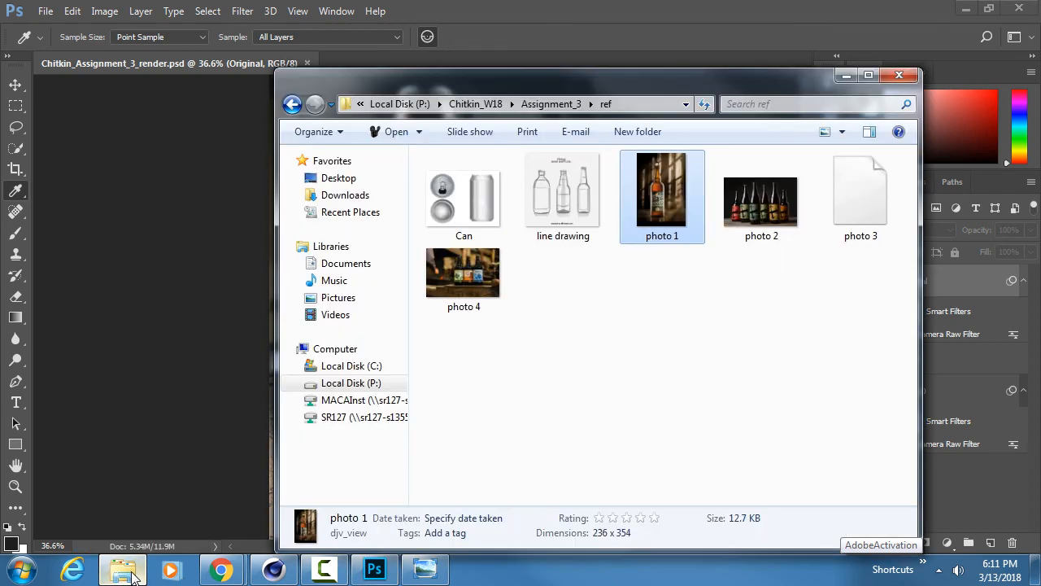
{"action": "left_click", "coordinate": [553, 104]}
{"action": "double_click", "coordinate": [498, 212]}
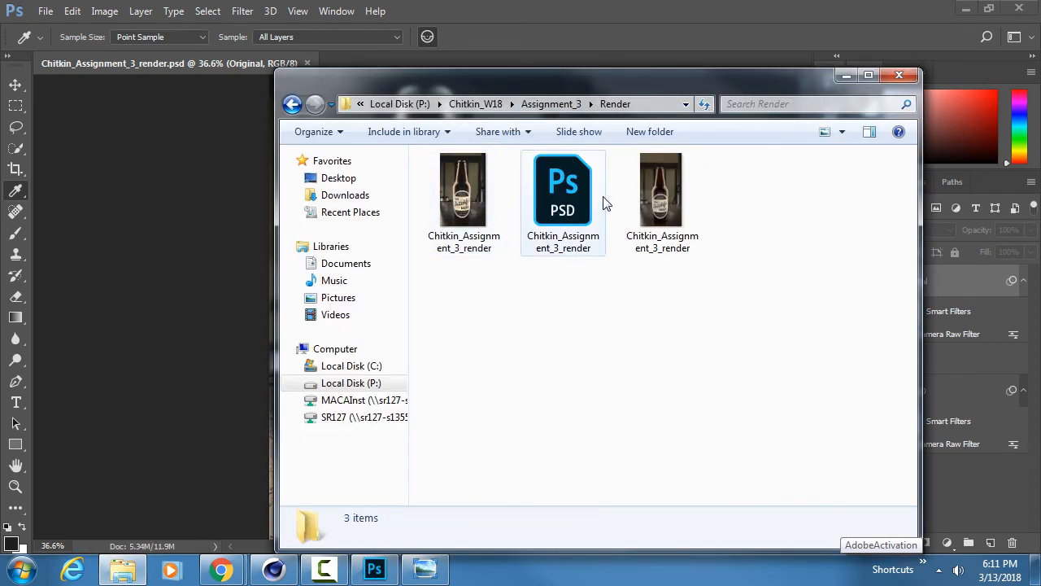
{"action": "left_click", "coordinate": [498, 192]}
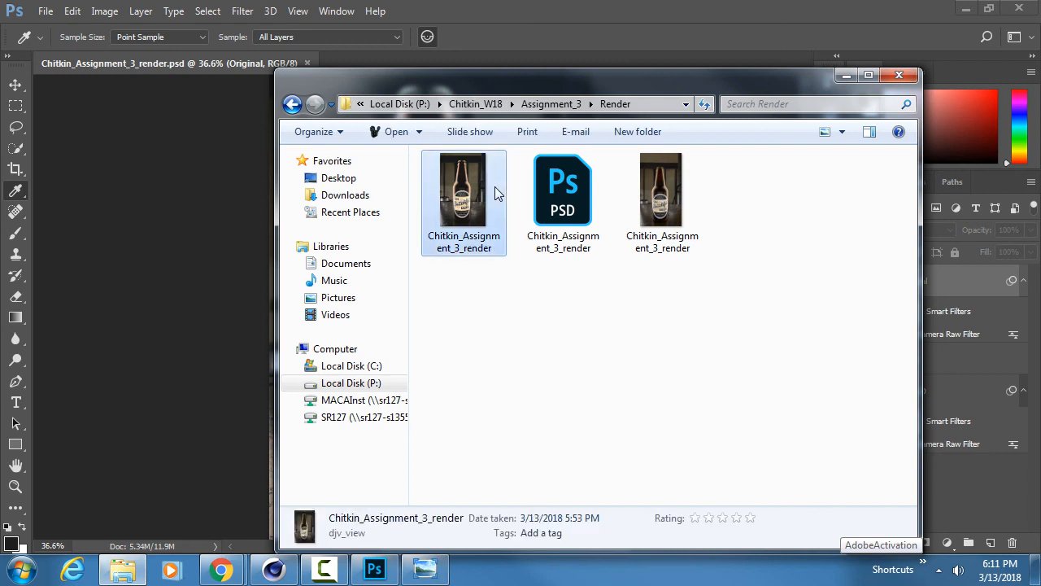
{"action": "left_click", "coordinate": [657, 198]}
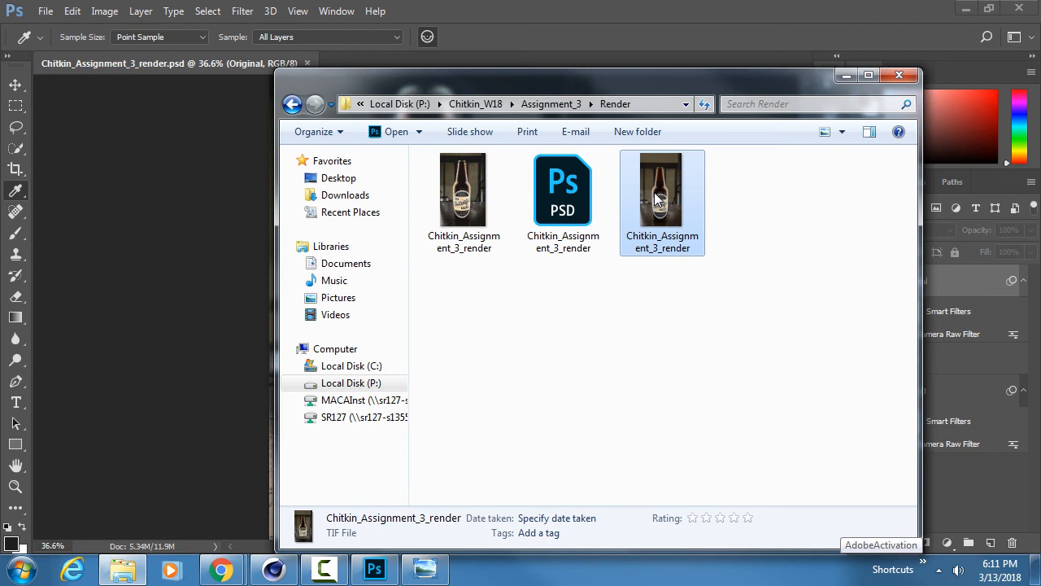